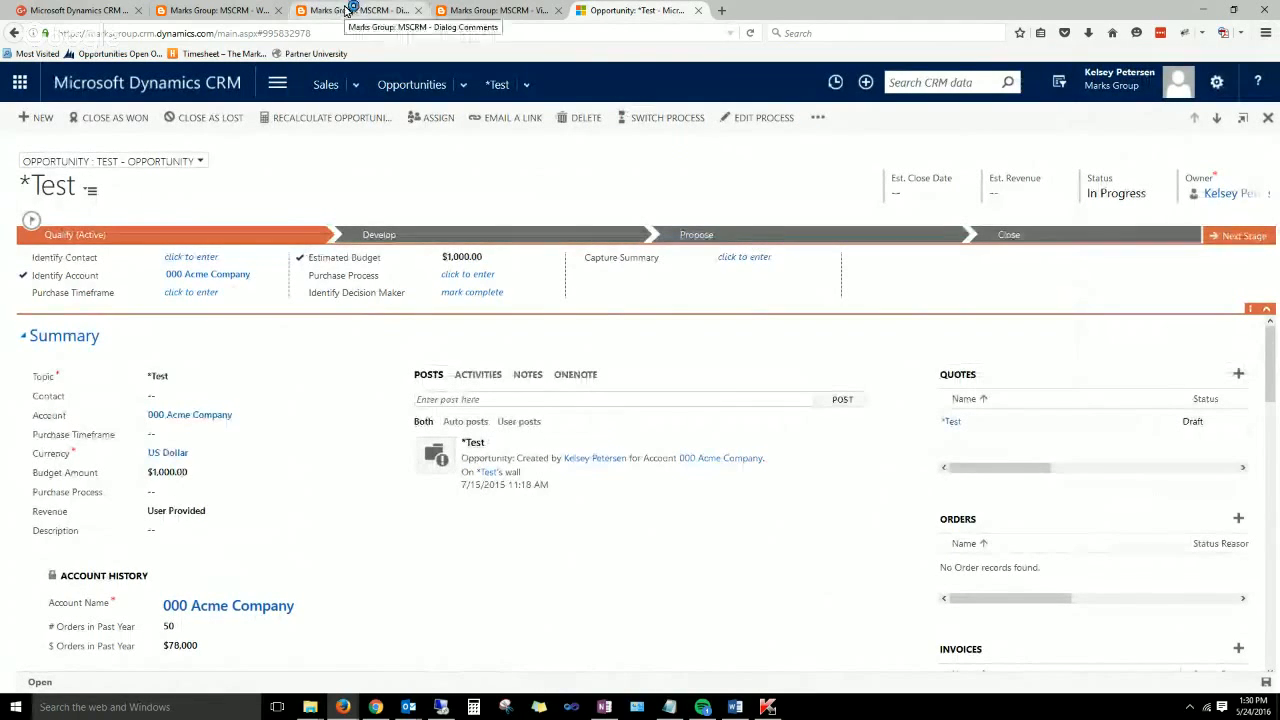
Review the blog post about deleting personal document templates, and return to the *Test opportunity record.
left_click(236, 14)
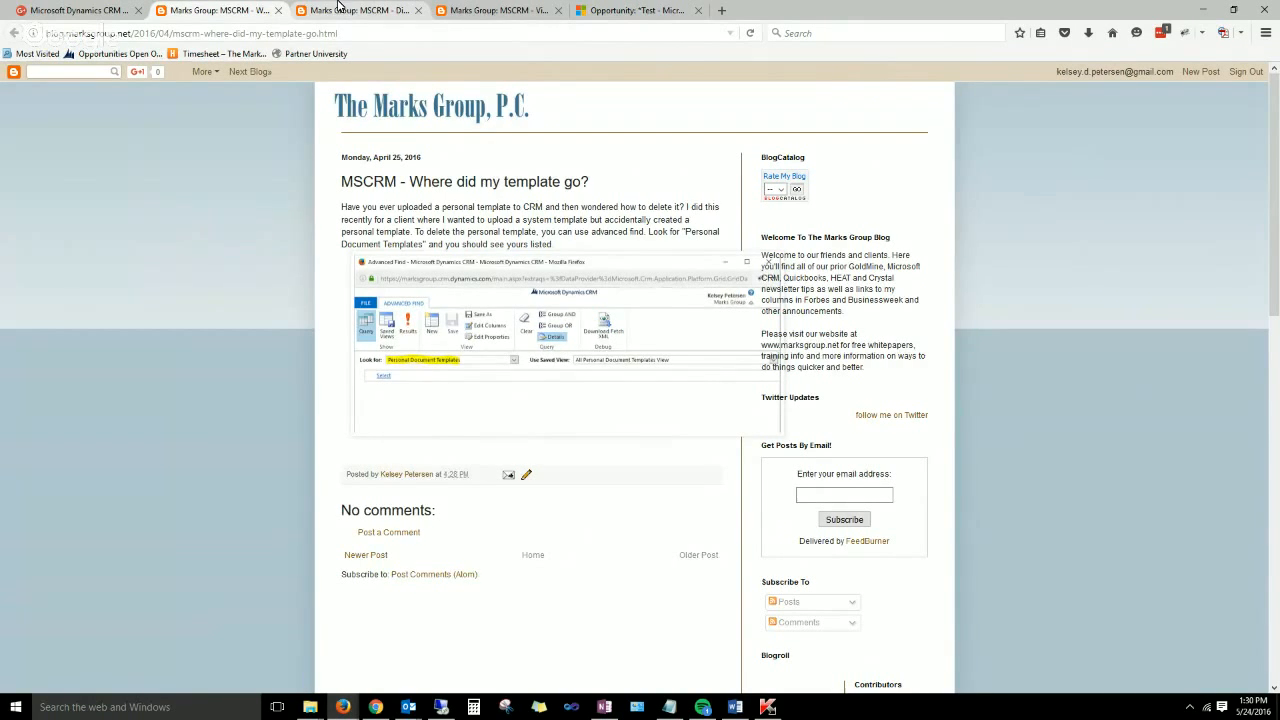
left_click(338, 7)
left_click(220, 9)
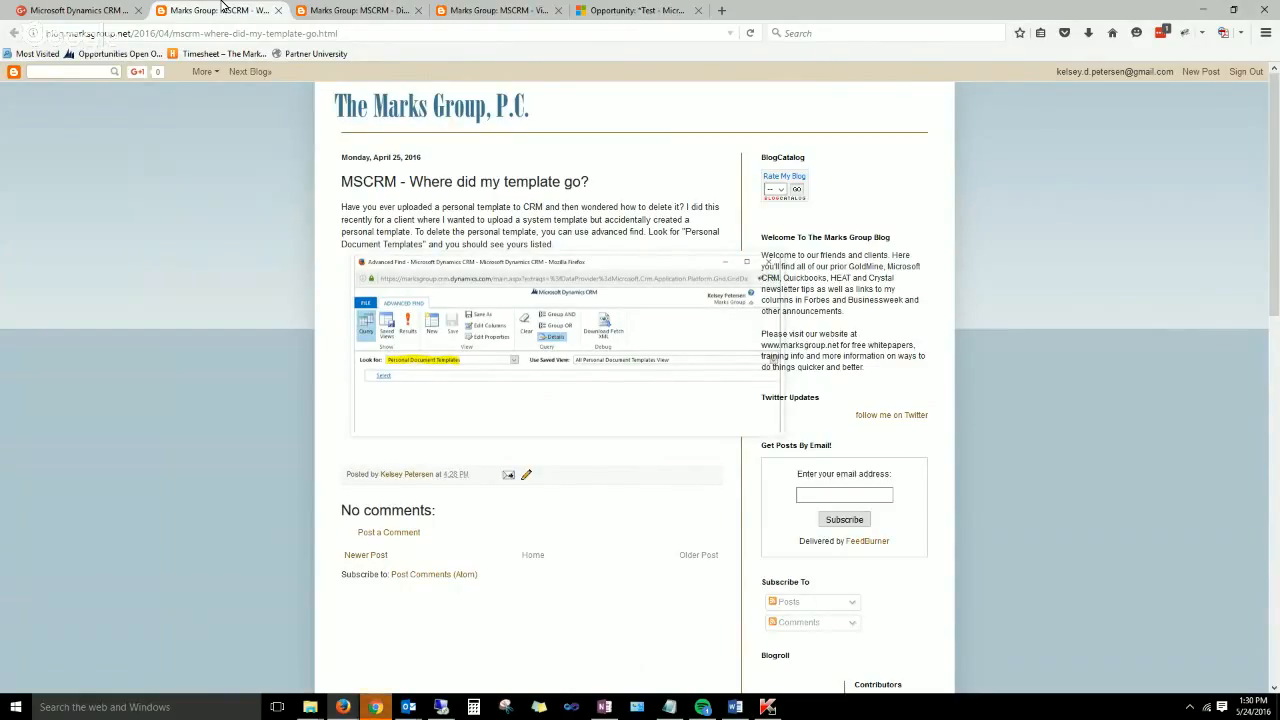
left_click(636, 12)
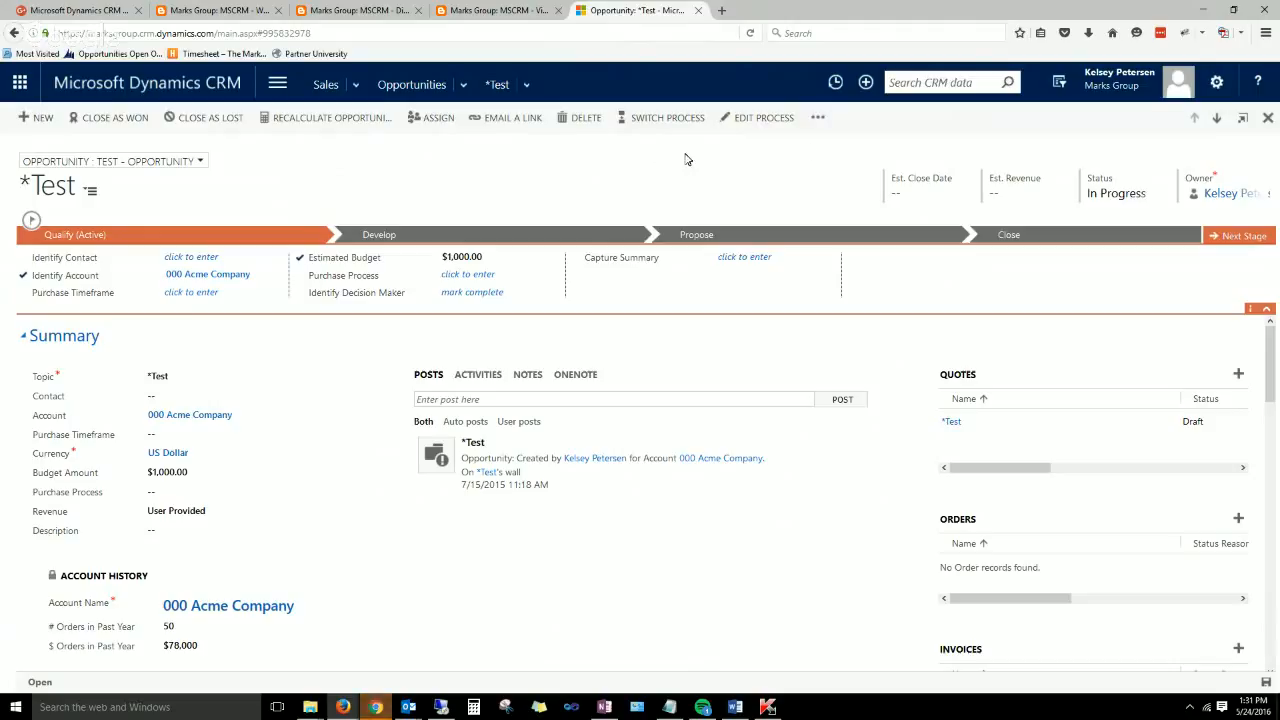
left_click(818, 118)
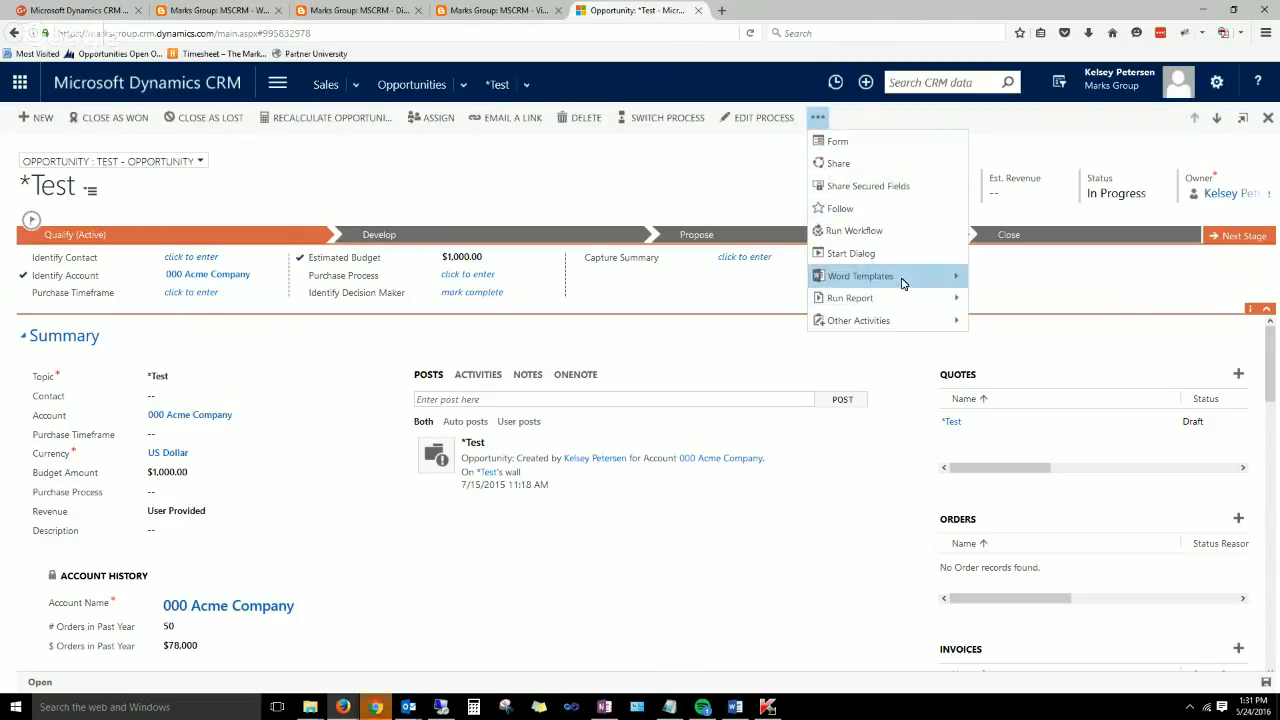
mouse_move(901, 283)
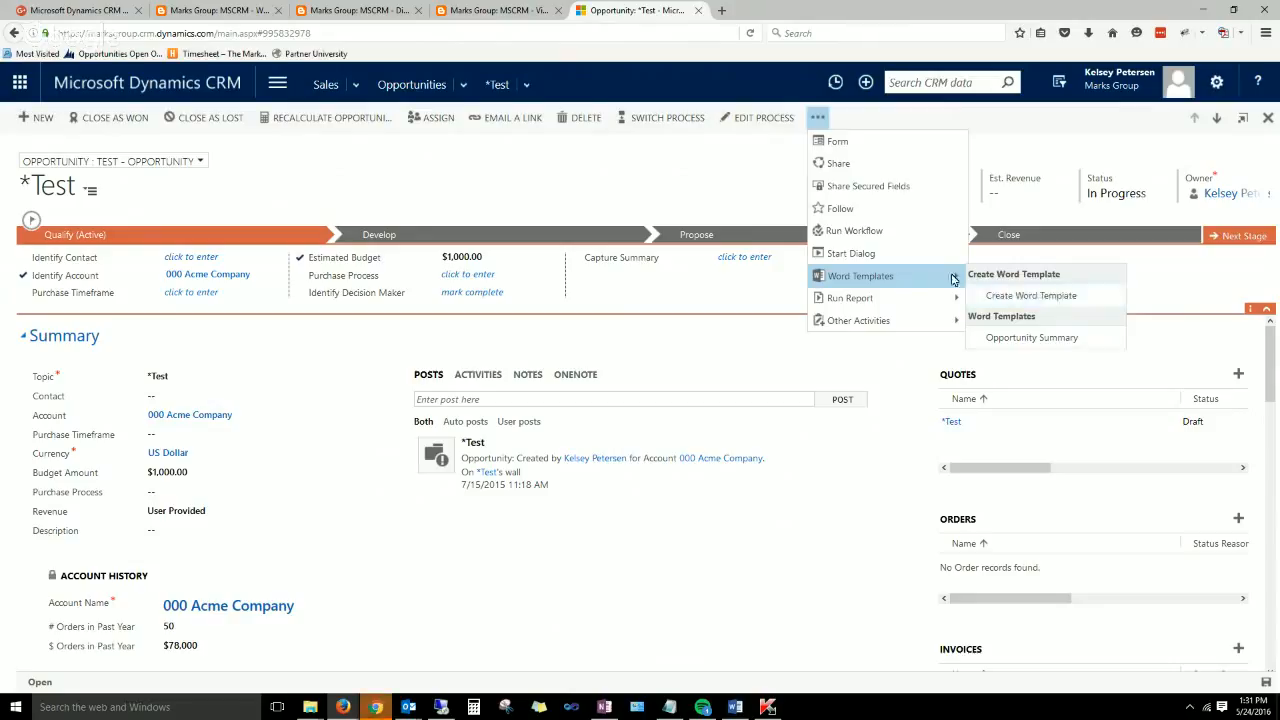
left_click(1044, 297)
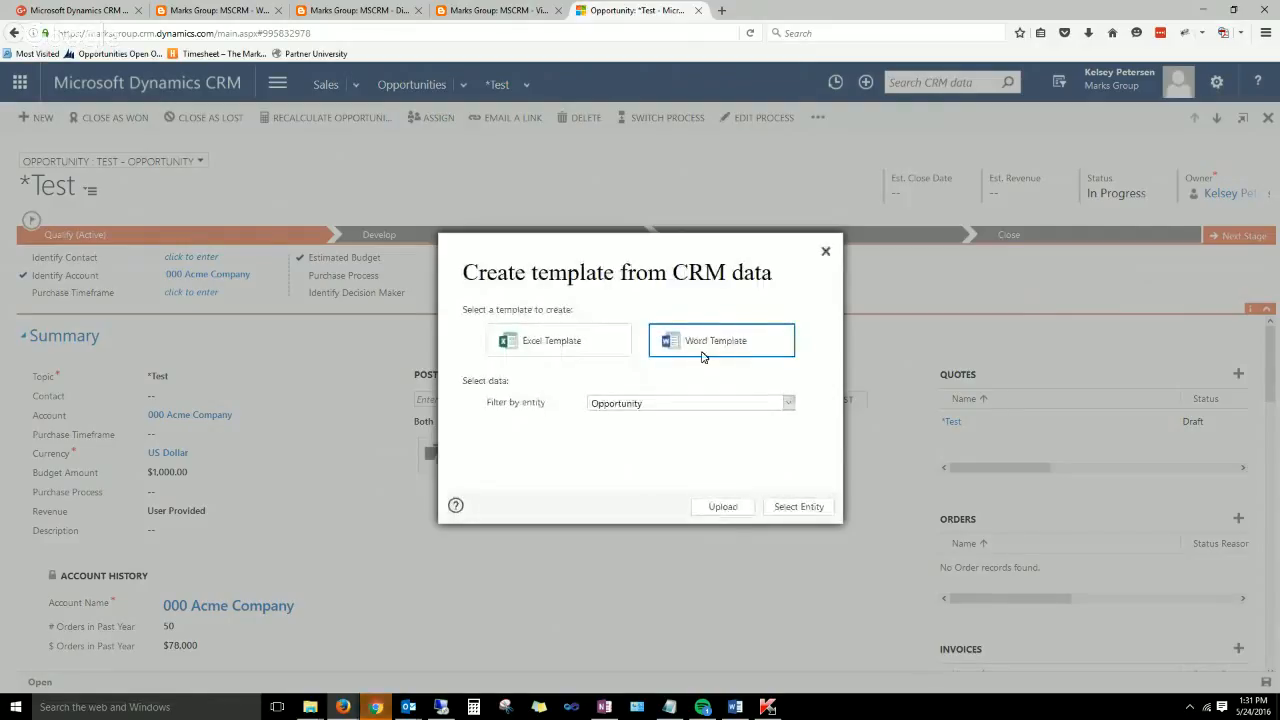
left_click(725, 507)
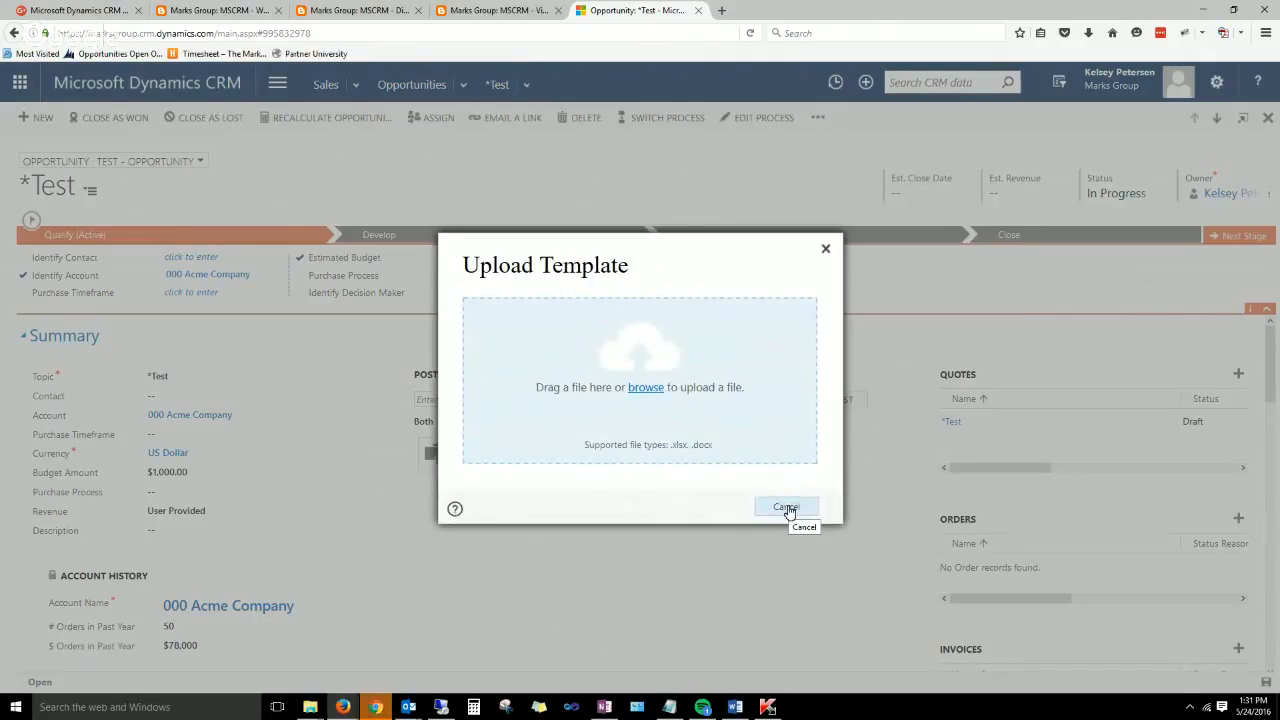
left_click(786, 507)
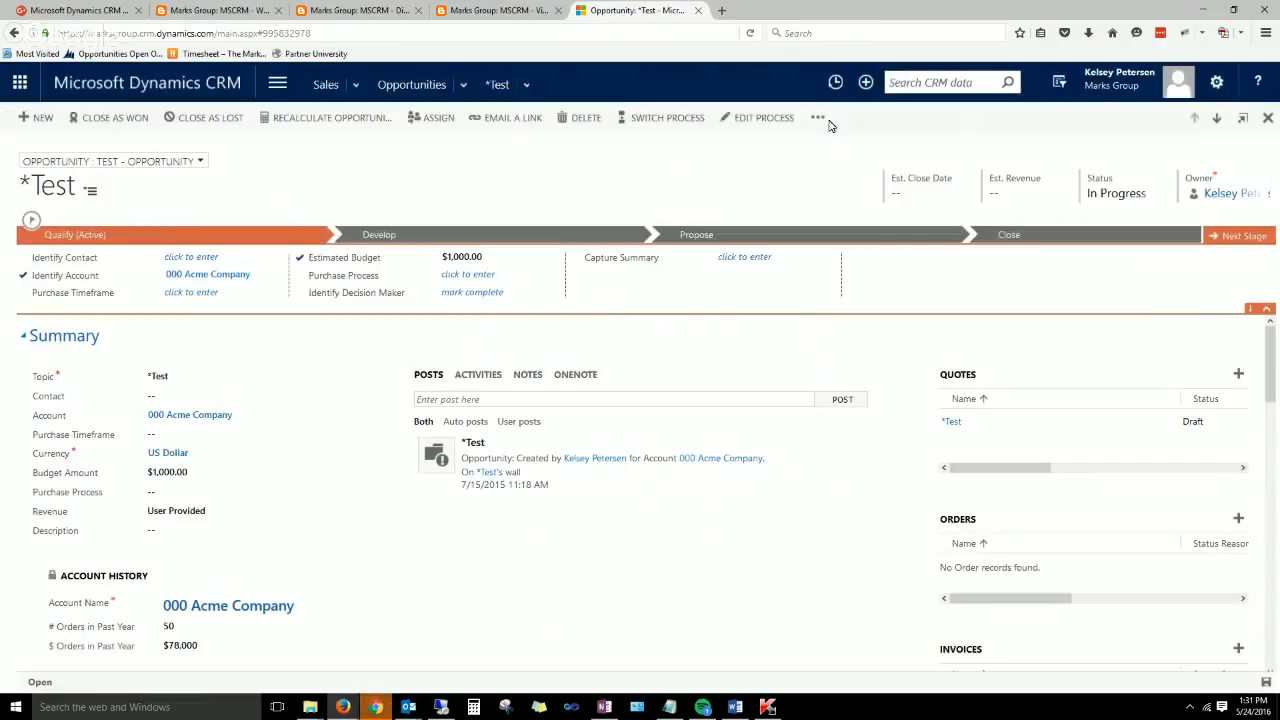
Download a new Word template for the Opportunity entity without related entities, and open it in Word with editing enabled.
left_click(818, 118)
mouse_move(870, 276)
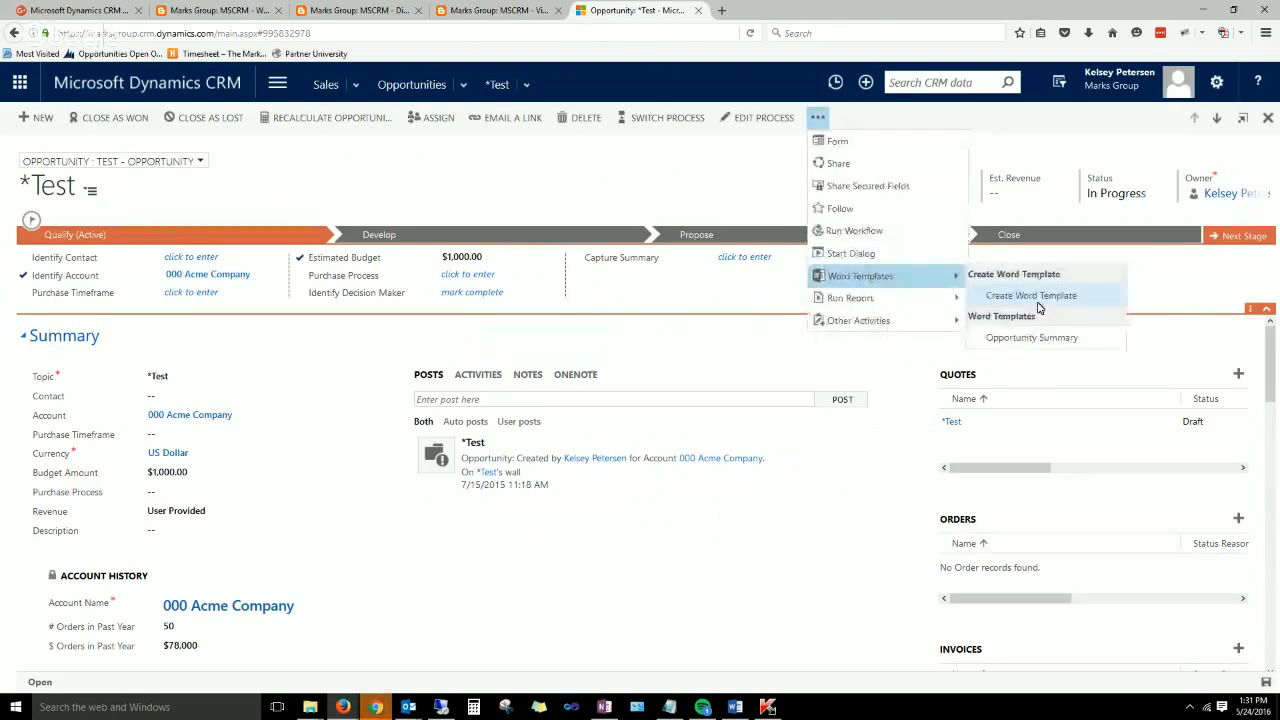
left_click(1040, 295)
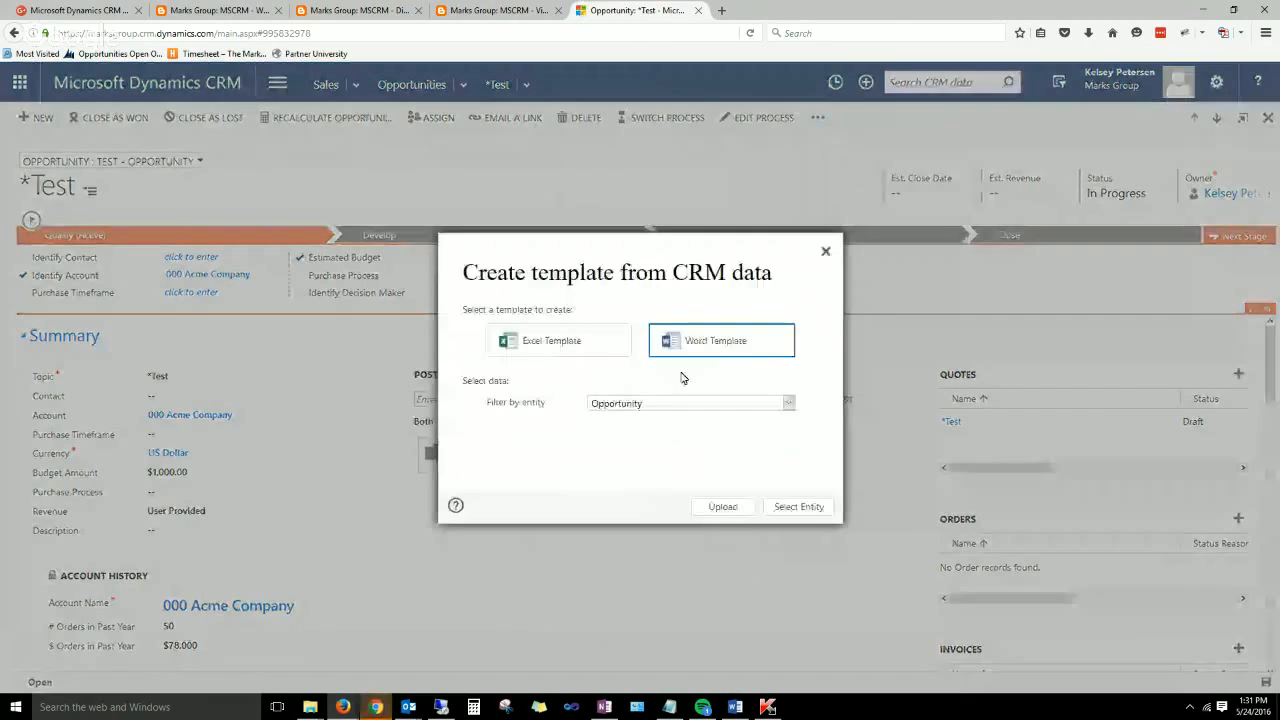
left_click(801, 508)
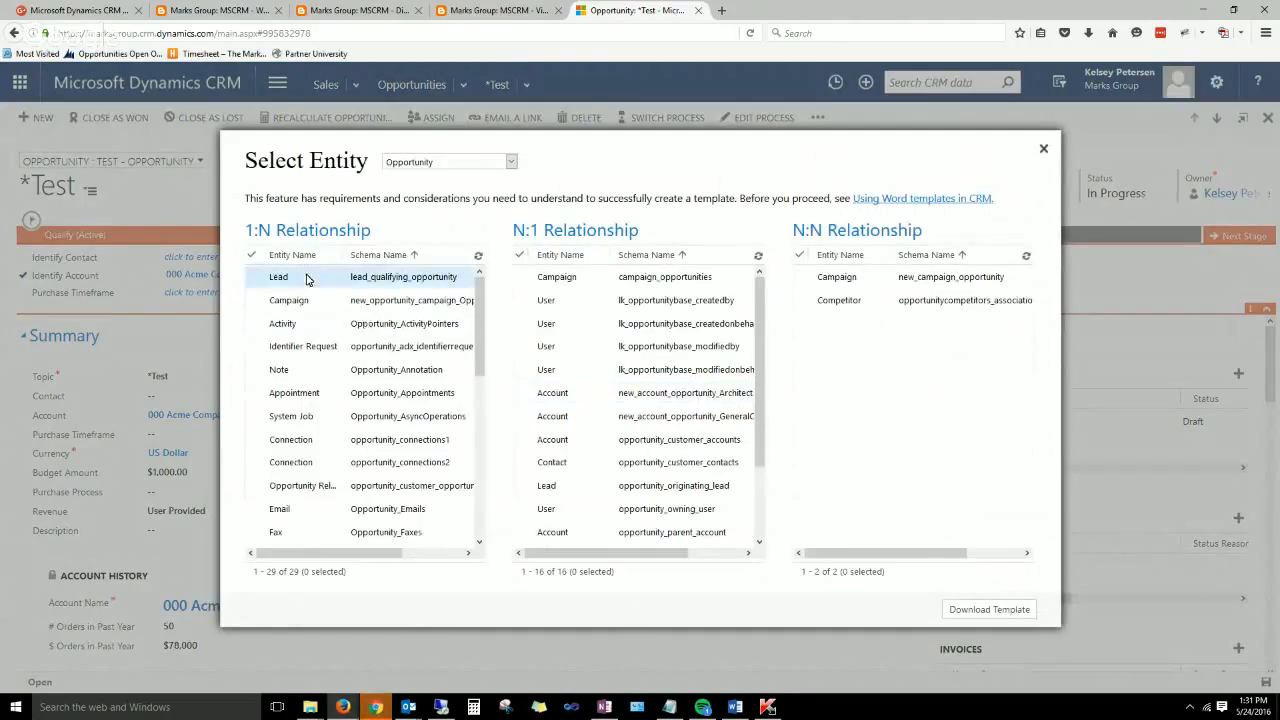
left_click(992, 611)
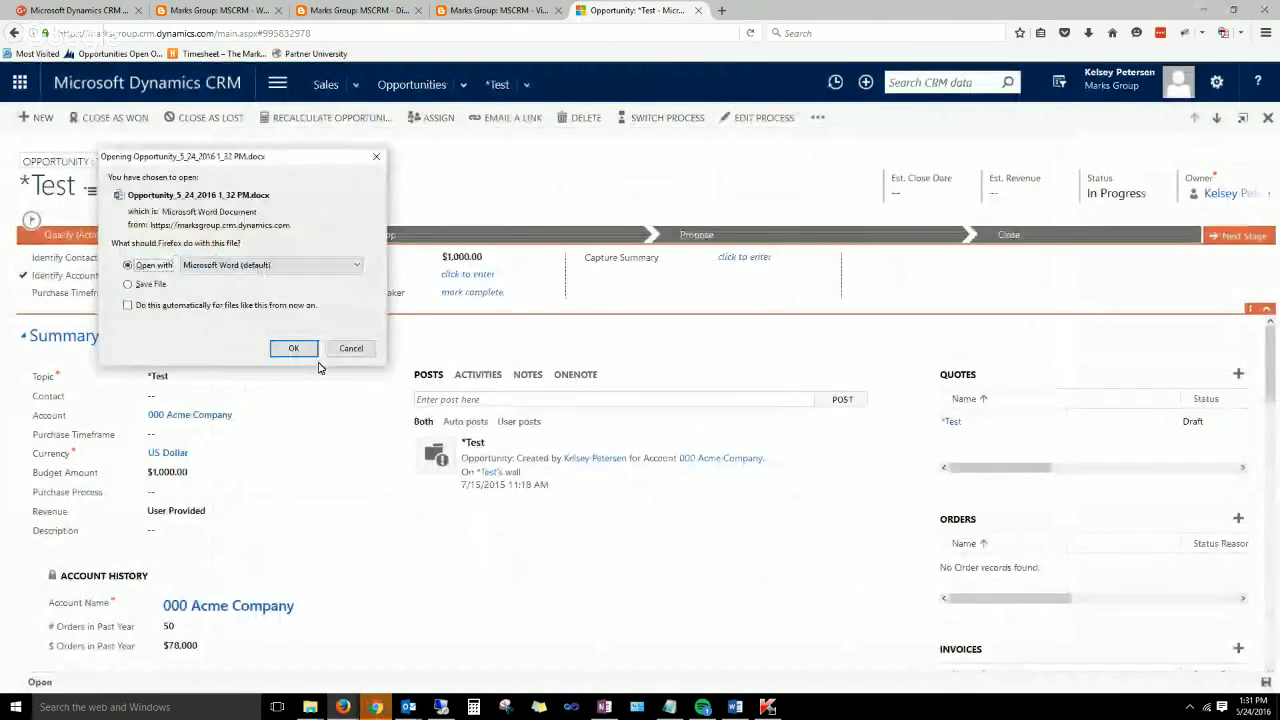
left_click(294, 347)
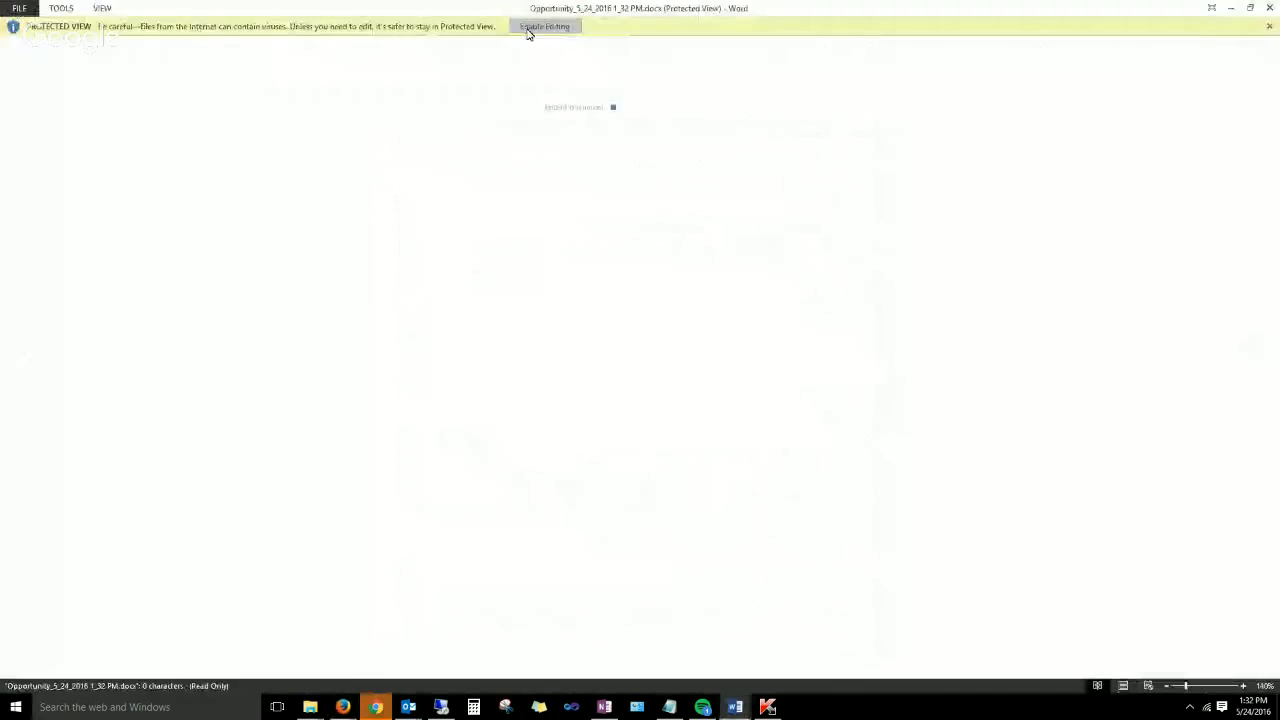
left_click(529, 30)
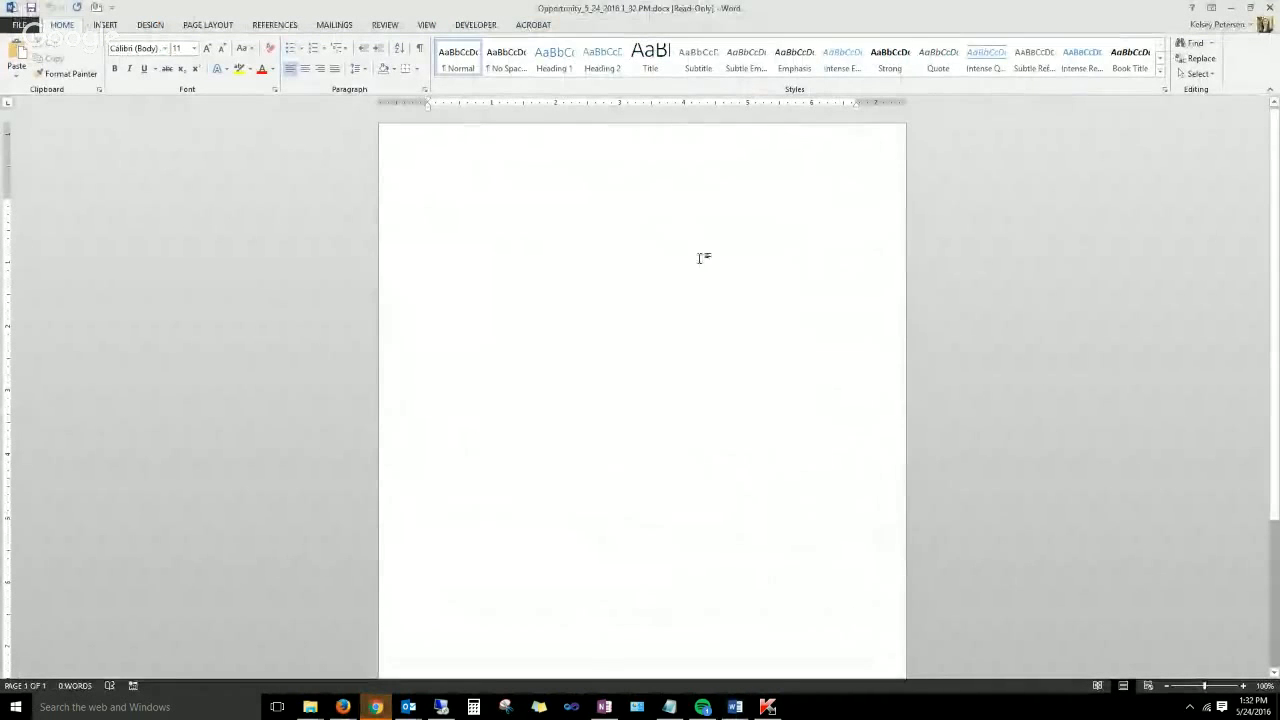
Show the XML mapping for the urn:microsoft-crm/document-template/opportunity/3/ part and expand the opportunity node's fields.
left_click(478, 26)
left_click(380, 70)
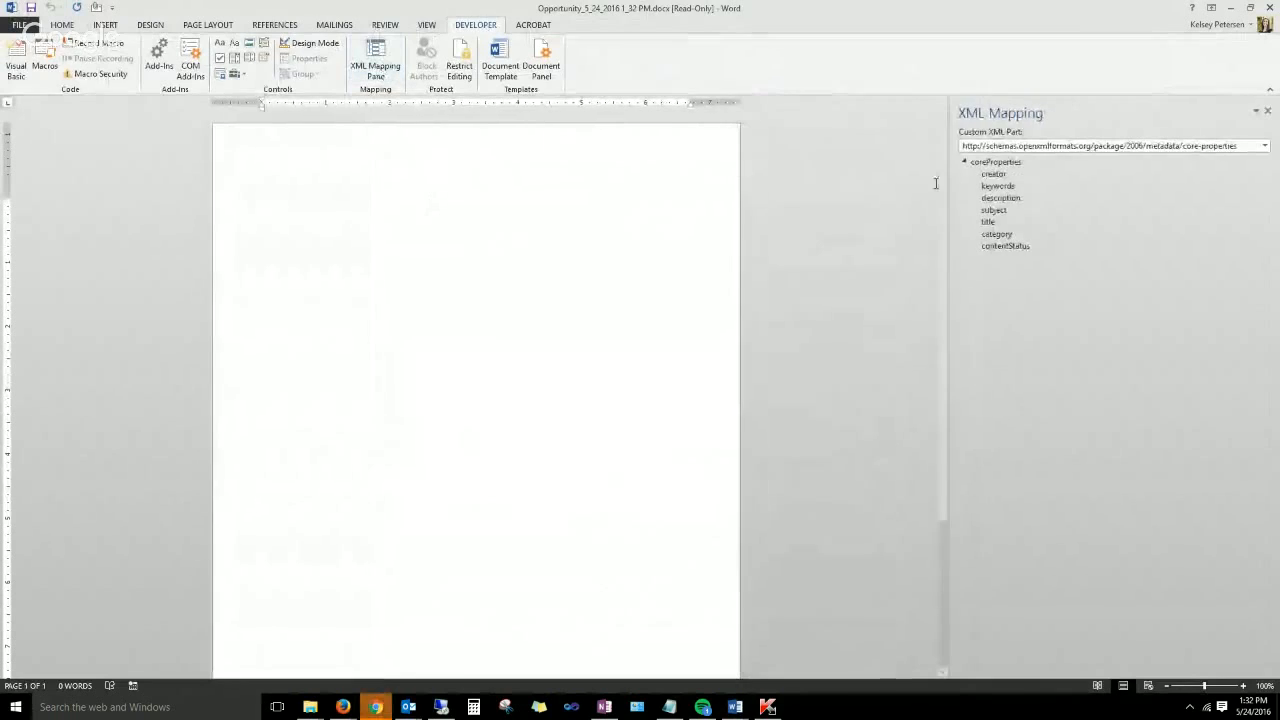
left_click(974, 147)
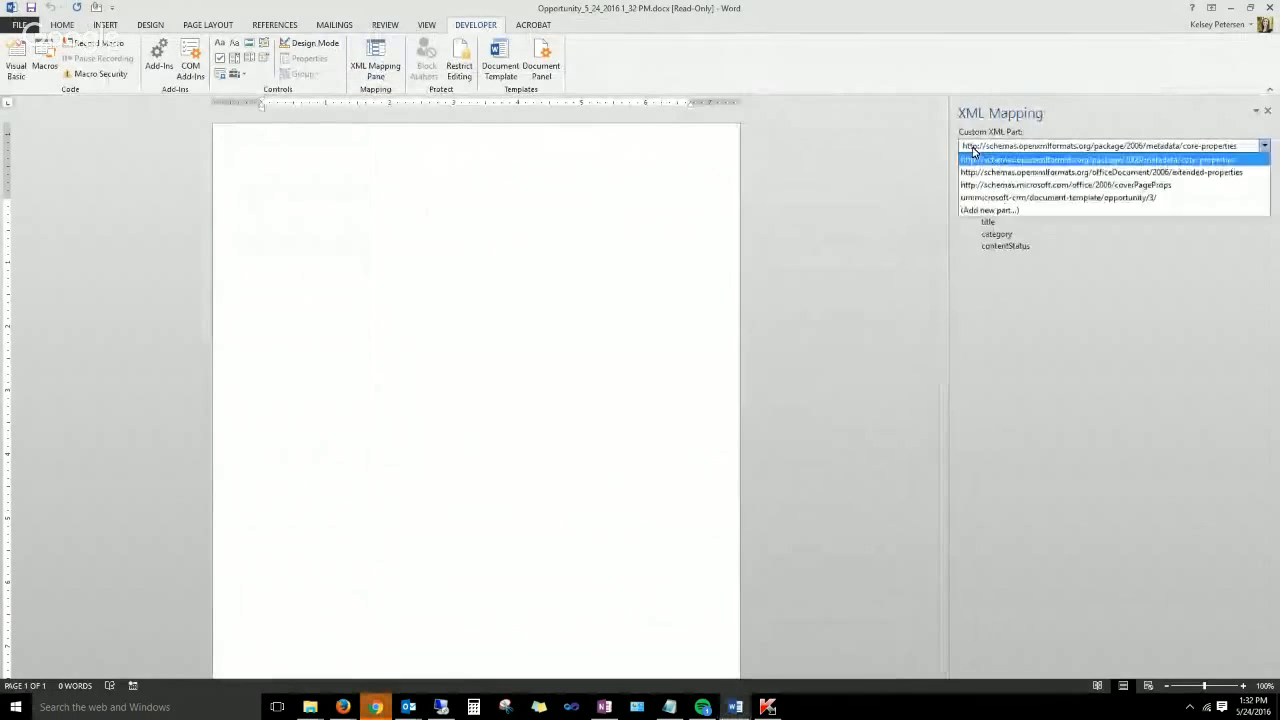
left_click(995, 199)
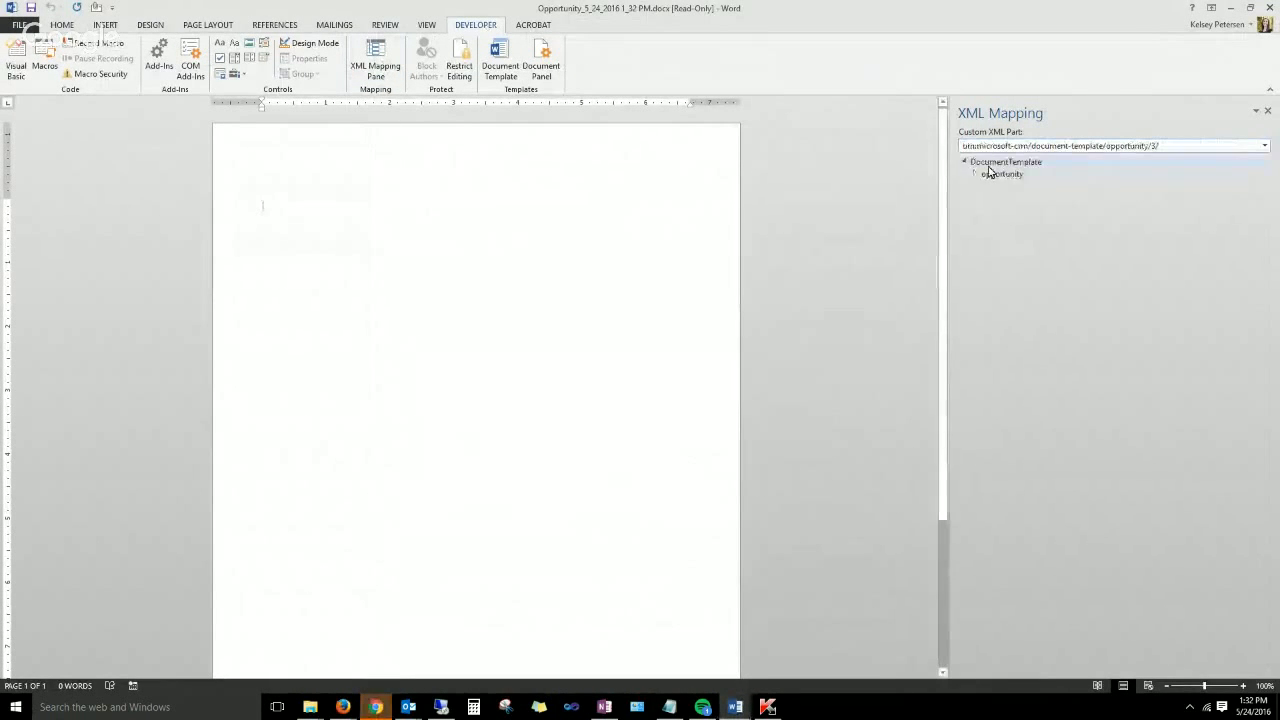
left_click(975, 174)
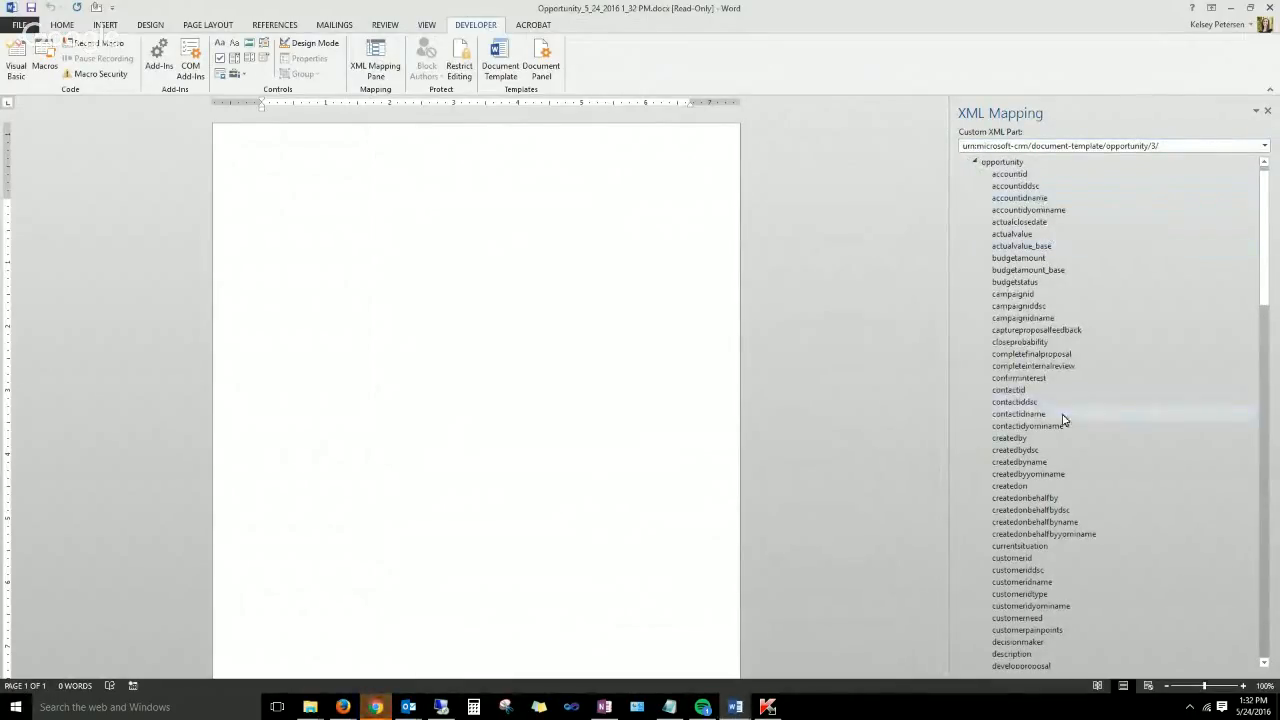
Insert a content control mapped to the actualclosedate field on the first line of the document.
right_click(1053, 226)
mouse_move(1110, 230)
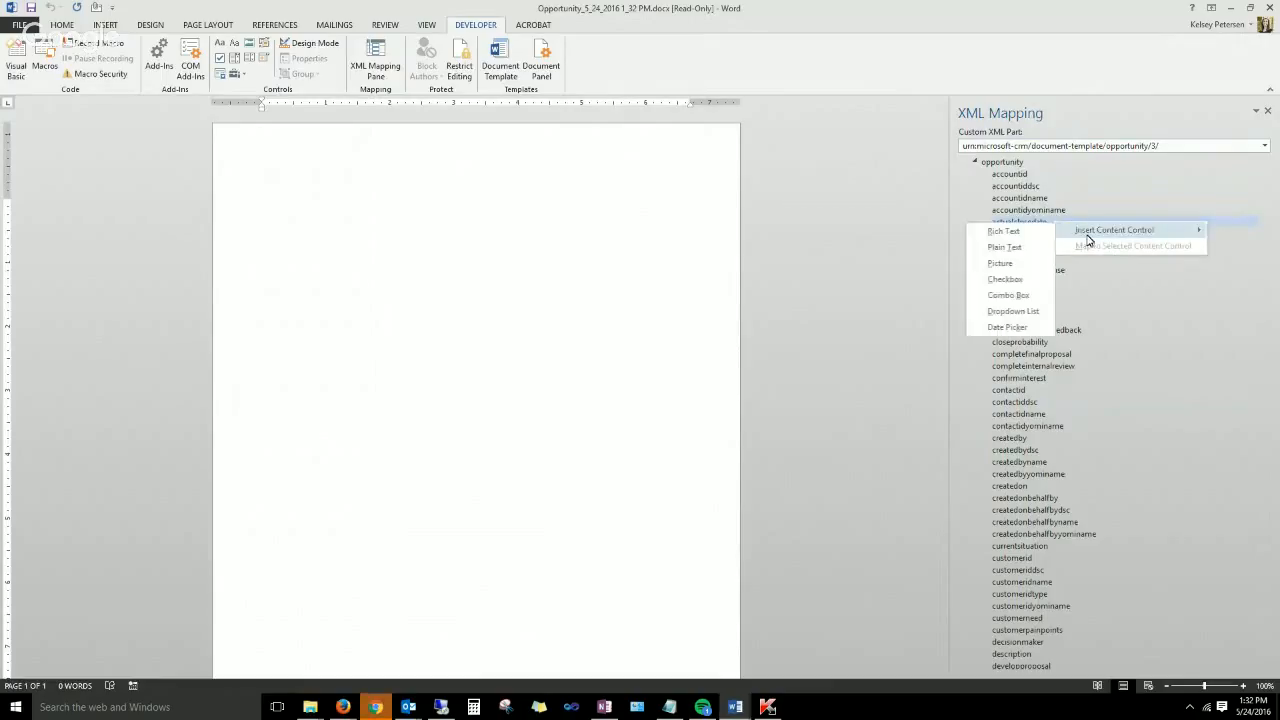
left_click(1005, 239)
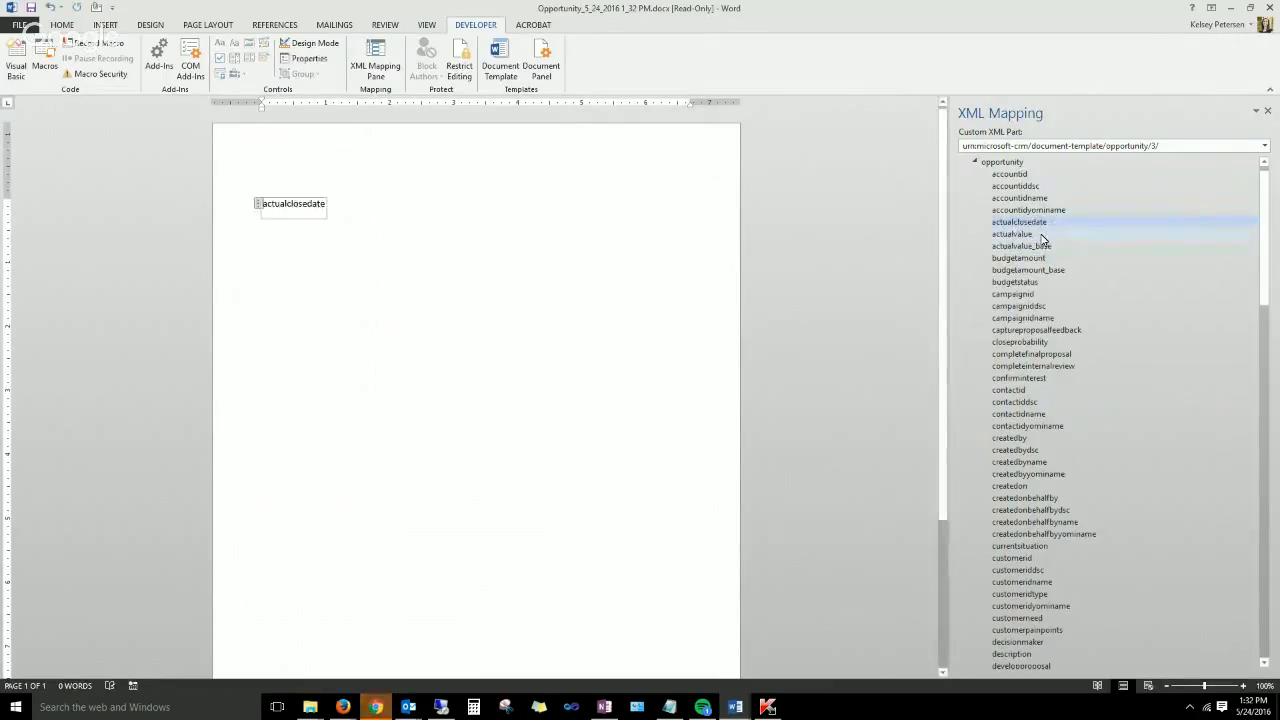
Try to insert a content control for the actualvalue field while the actualclosedate control is selected.
right_click(1053, 236)
mouse_move(1100, 243)
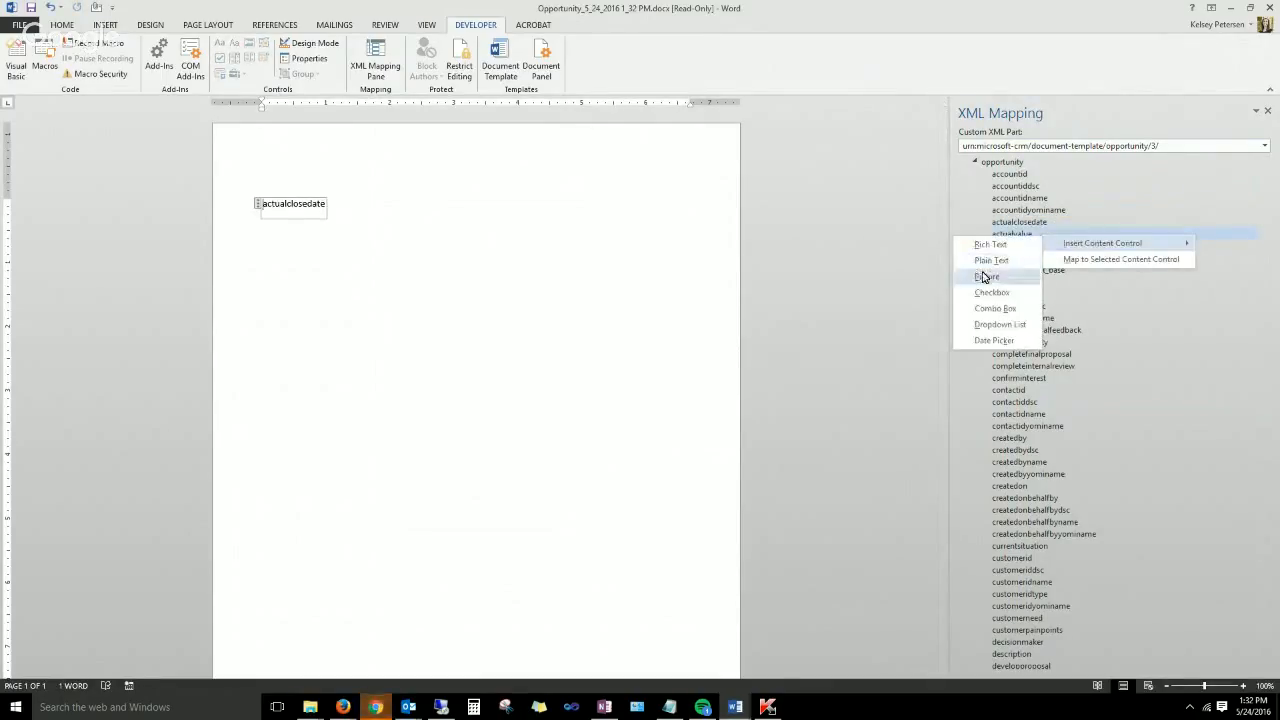
left_click(986, 276)
left_click(645, 390)
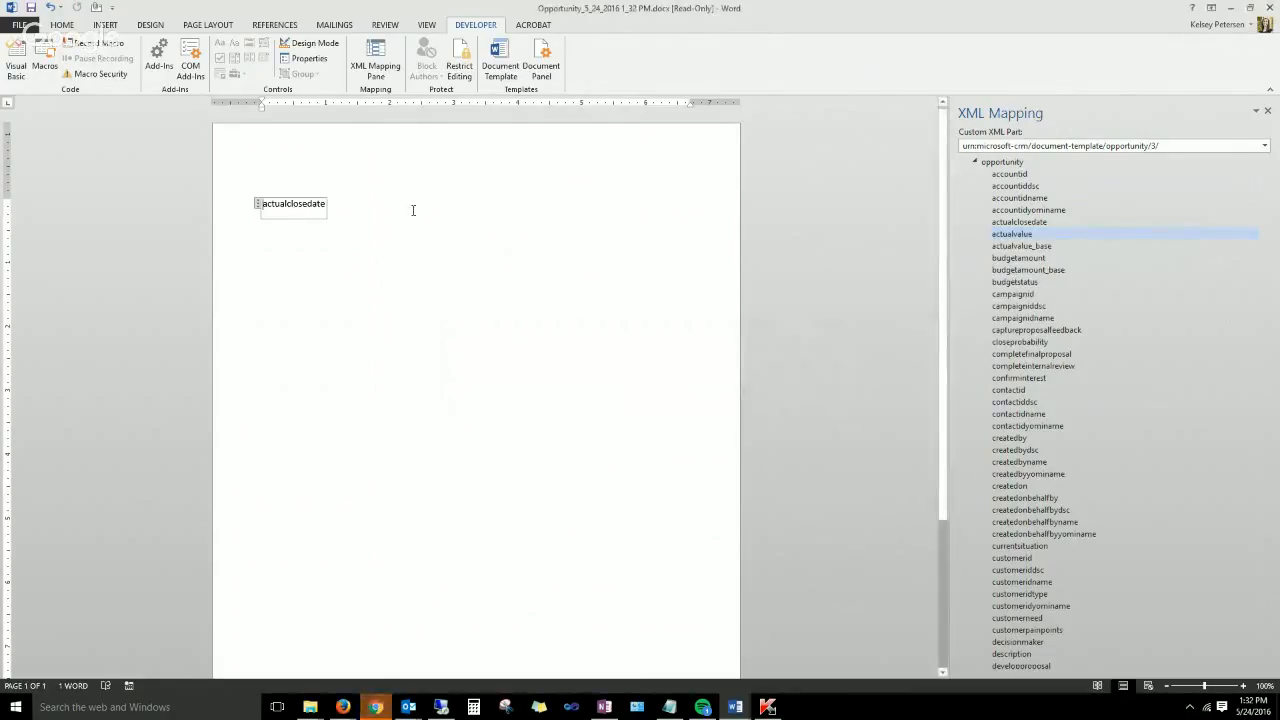
Add a new line below the actualclosedate control and insert a plain text content control mapped to actualvalue.
left_click(416, 209)
key("Return")
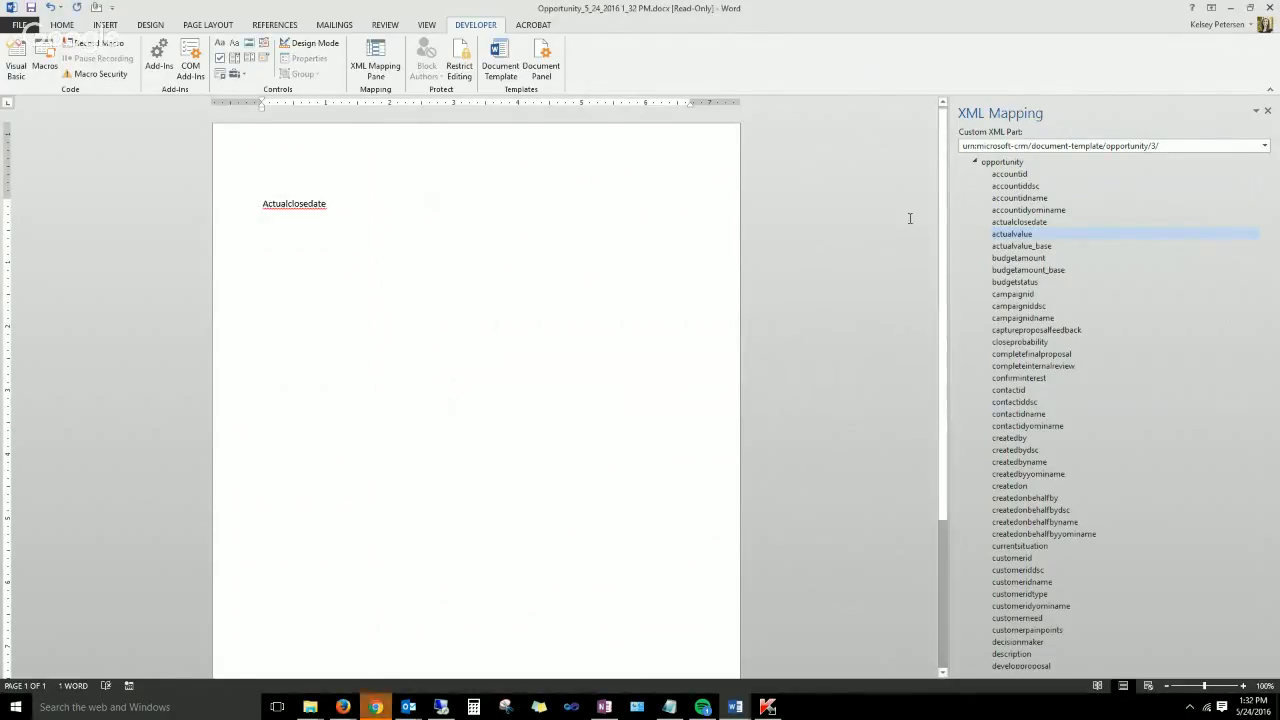
right_click(1072, 236)
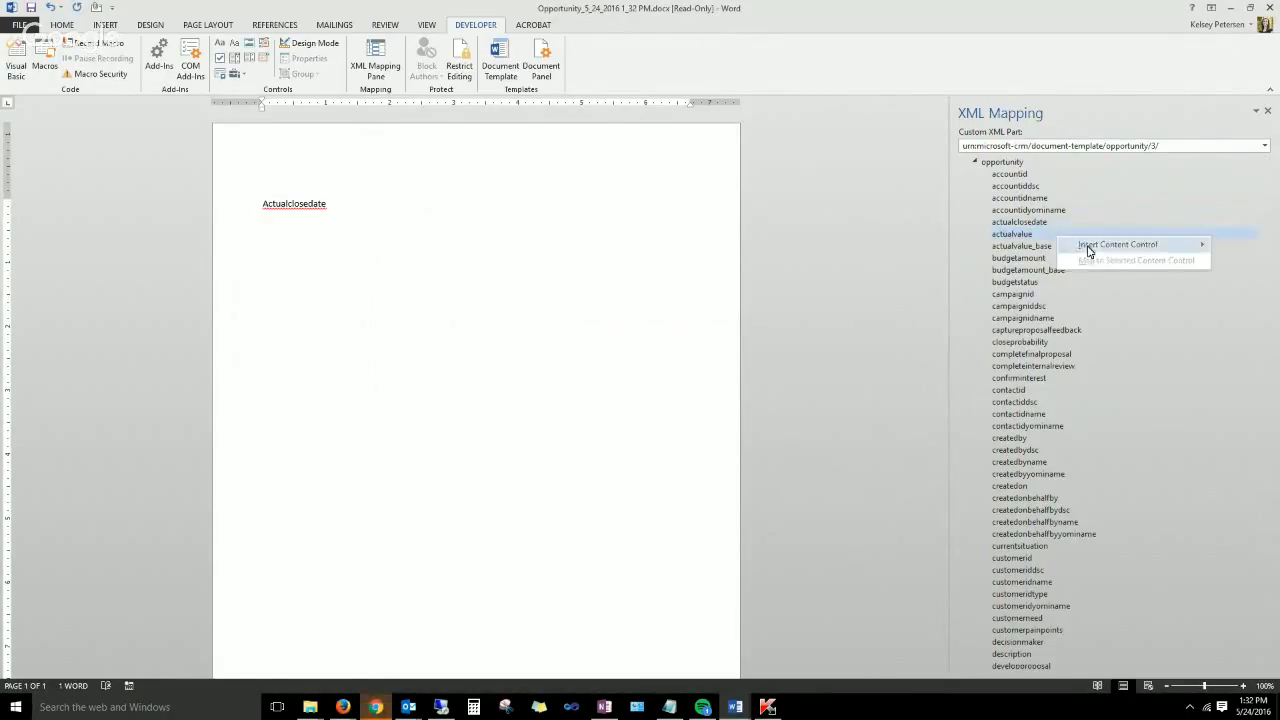
mouse_move(1089, 250)
left_click(1002, 262)
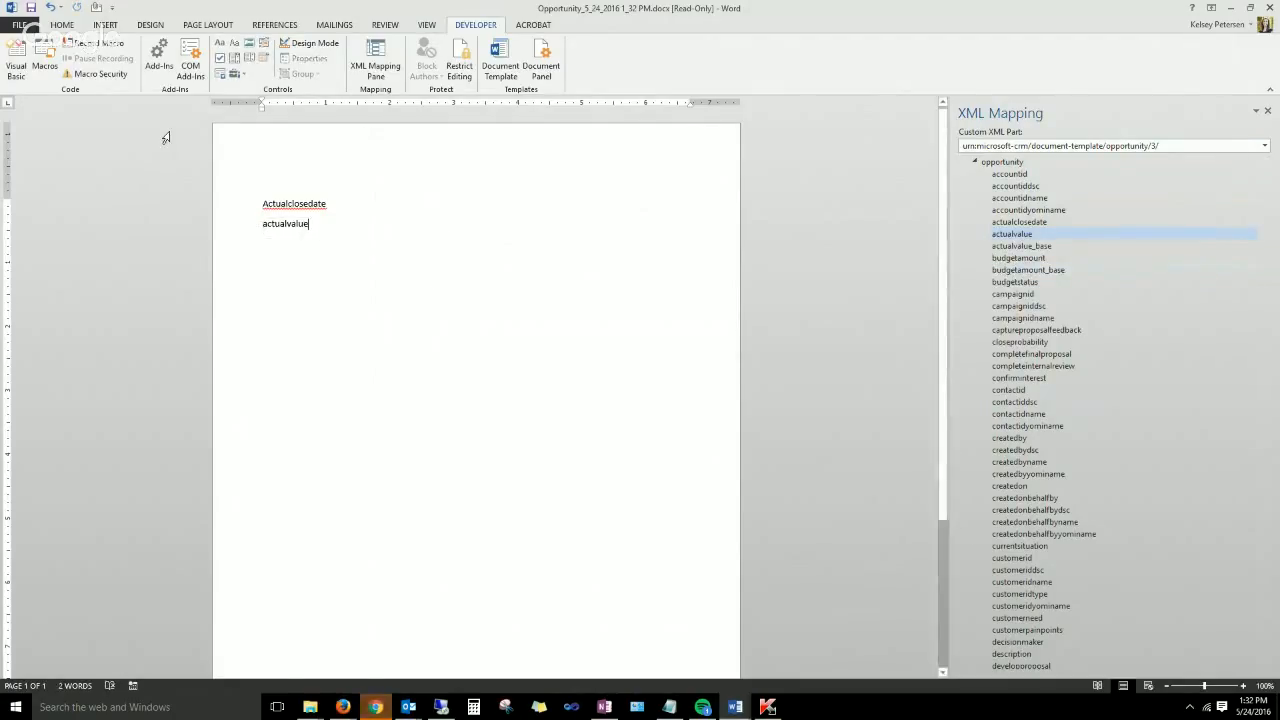
Save the template to the Desktop as the Word document Opportunity_5_24_2016 1_32 PM.docx.
left_click(62, 27)
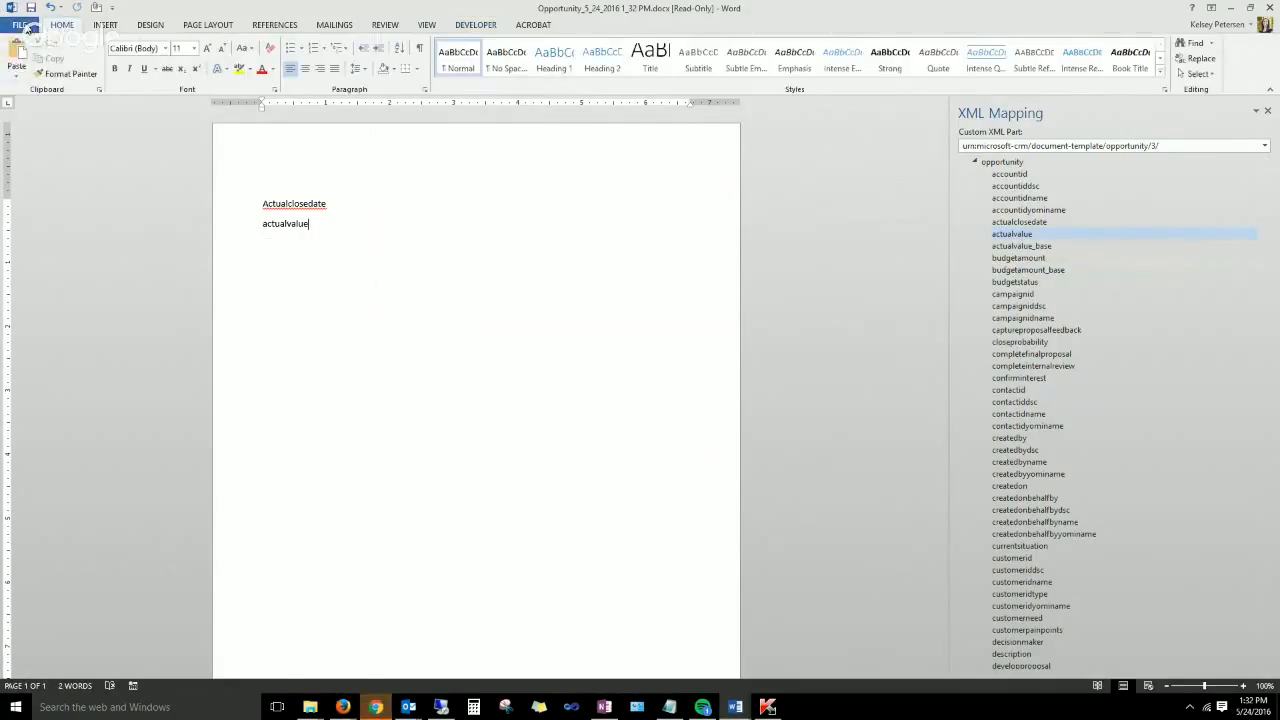
left_click(20, 25)
left_click(46, 167)
left_click(170, 183)
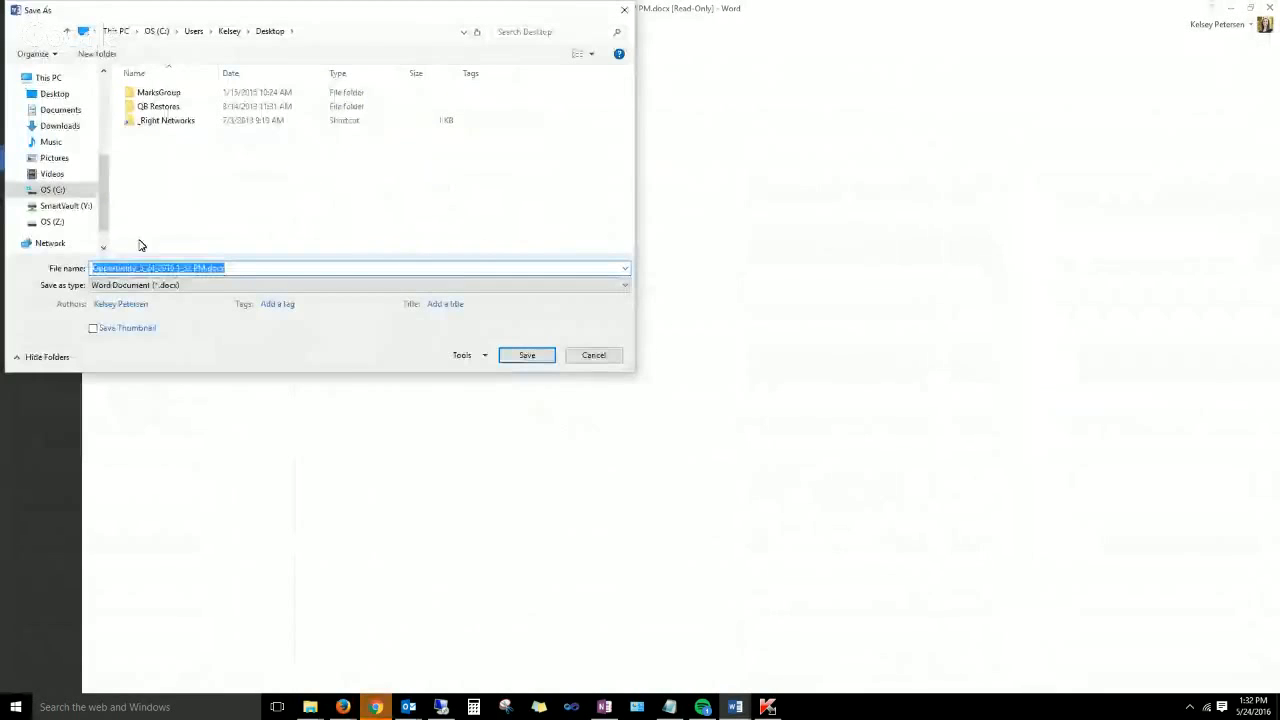
left_click(525, 357)
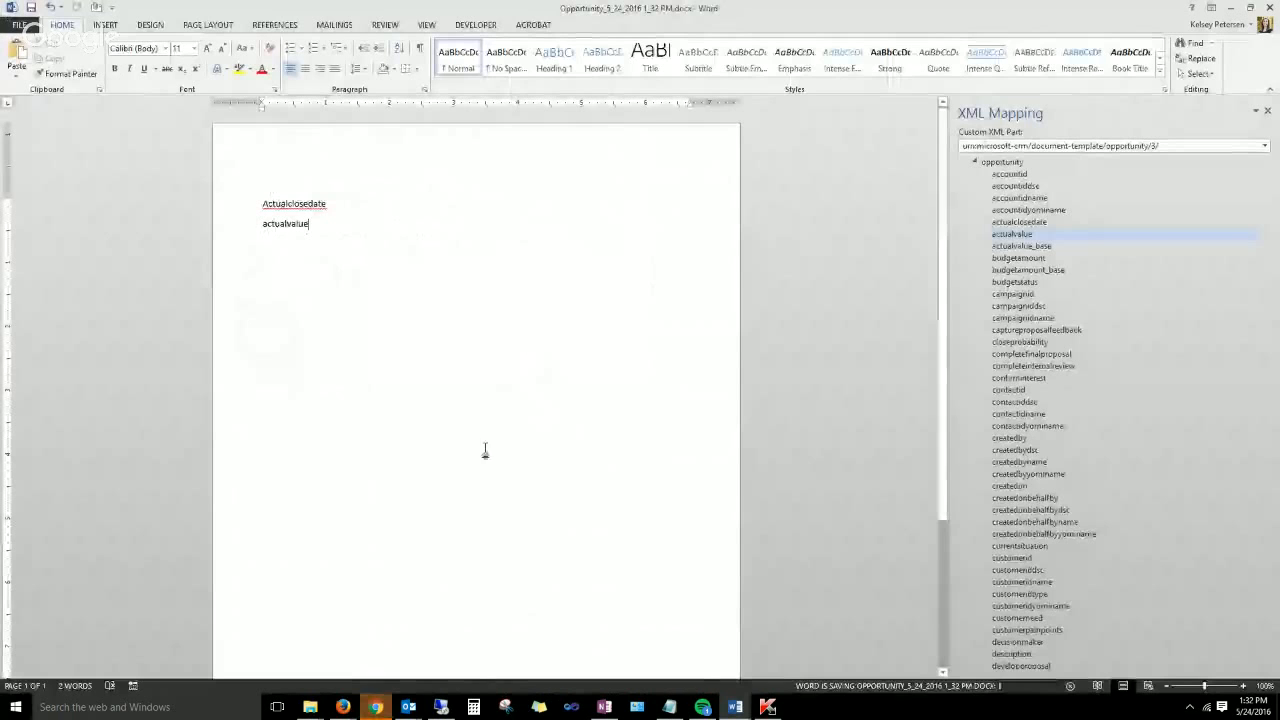
Switch back to Dynamics CRM in Firefox and start uploading a Word template for the Opportunity entity.
mouse_move(343, 707)
left_click(277, 669)
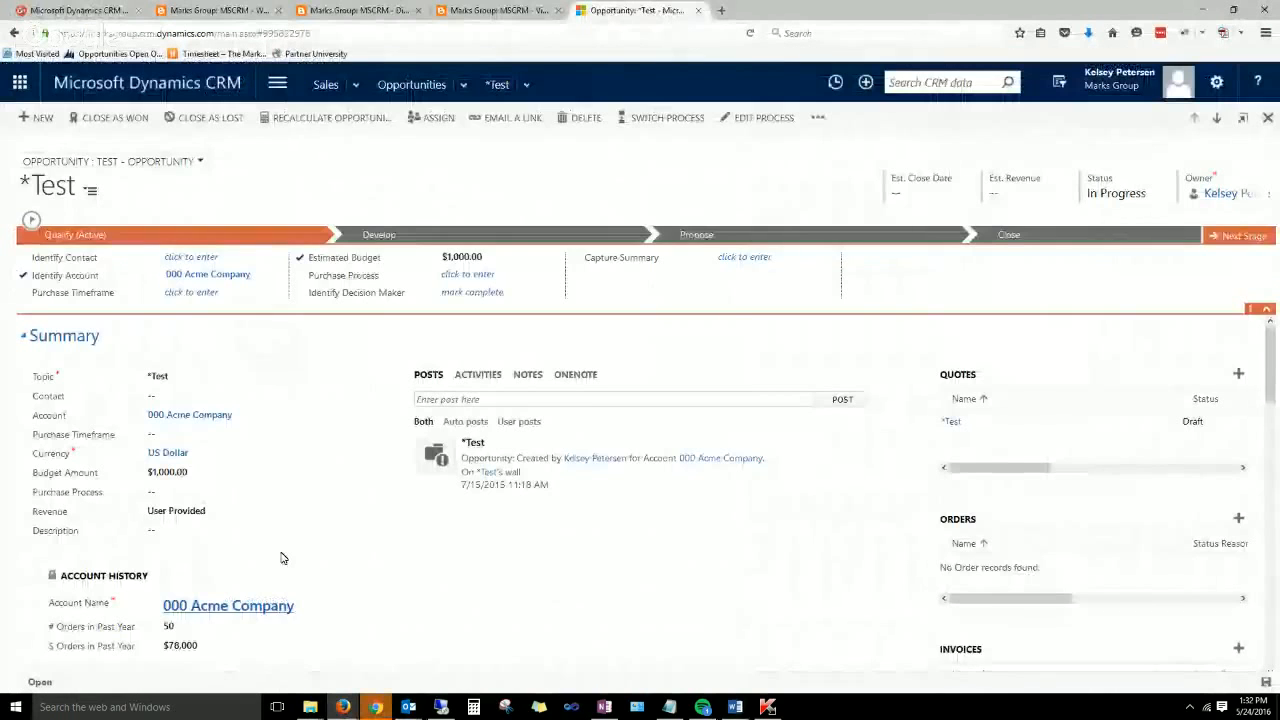
left_click(818, 119)
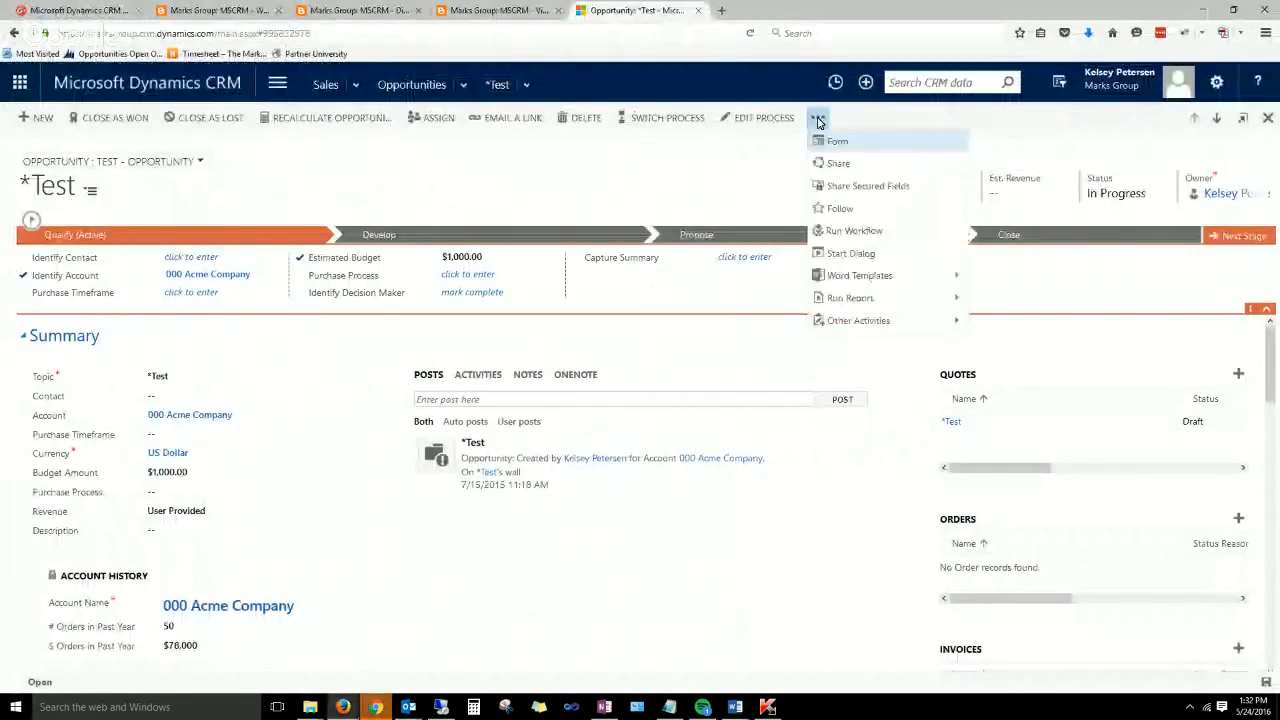
left_click(860, 277)
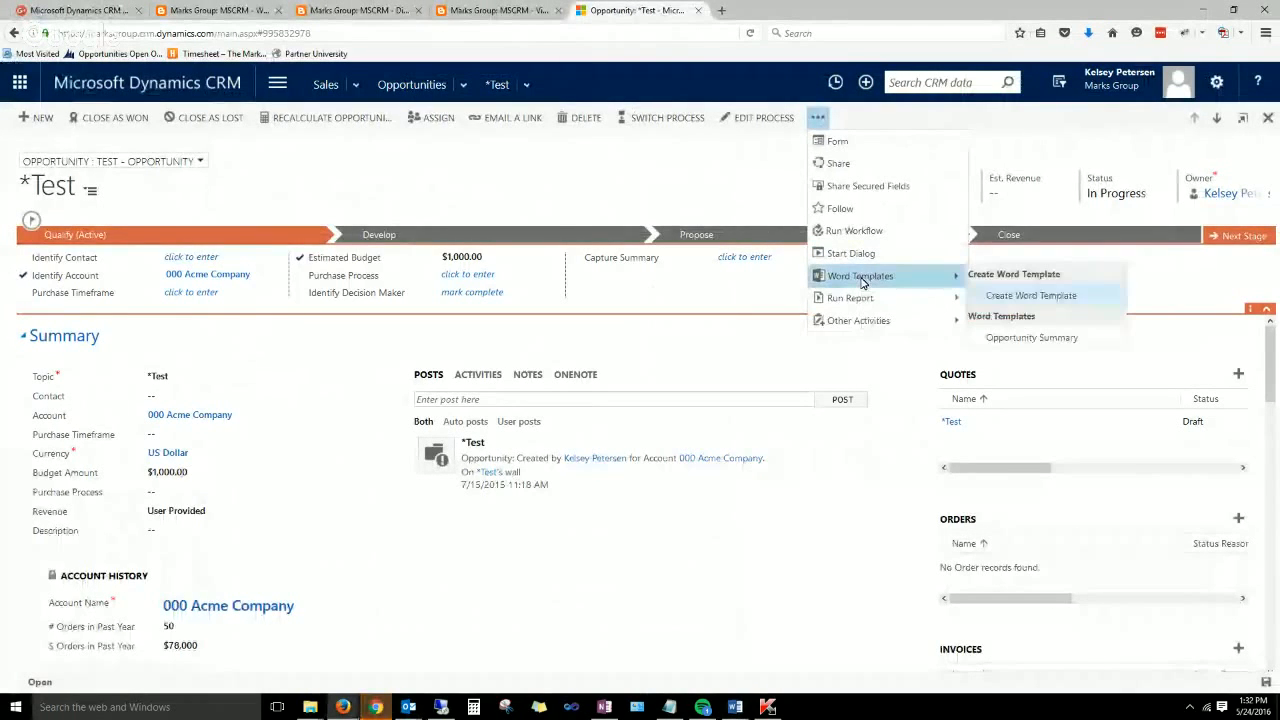
left_click(1012, 297)
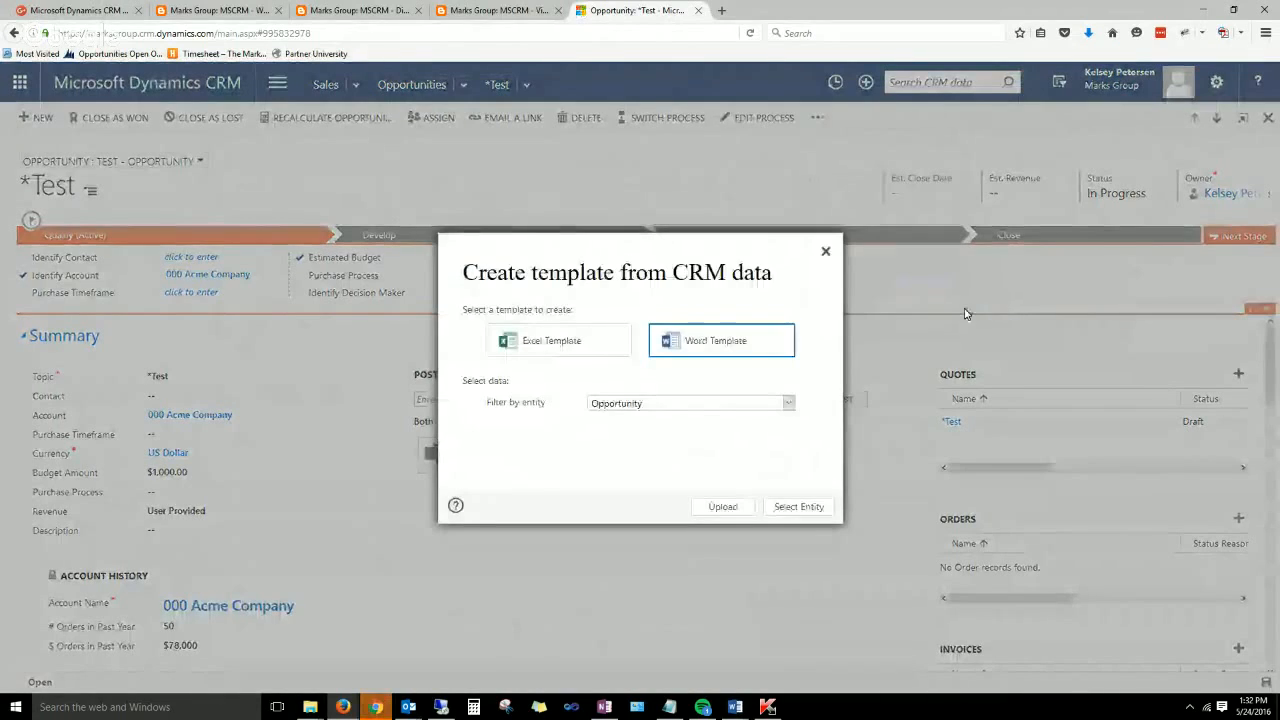
left_click(727, 508)
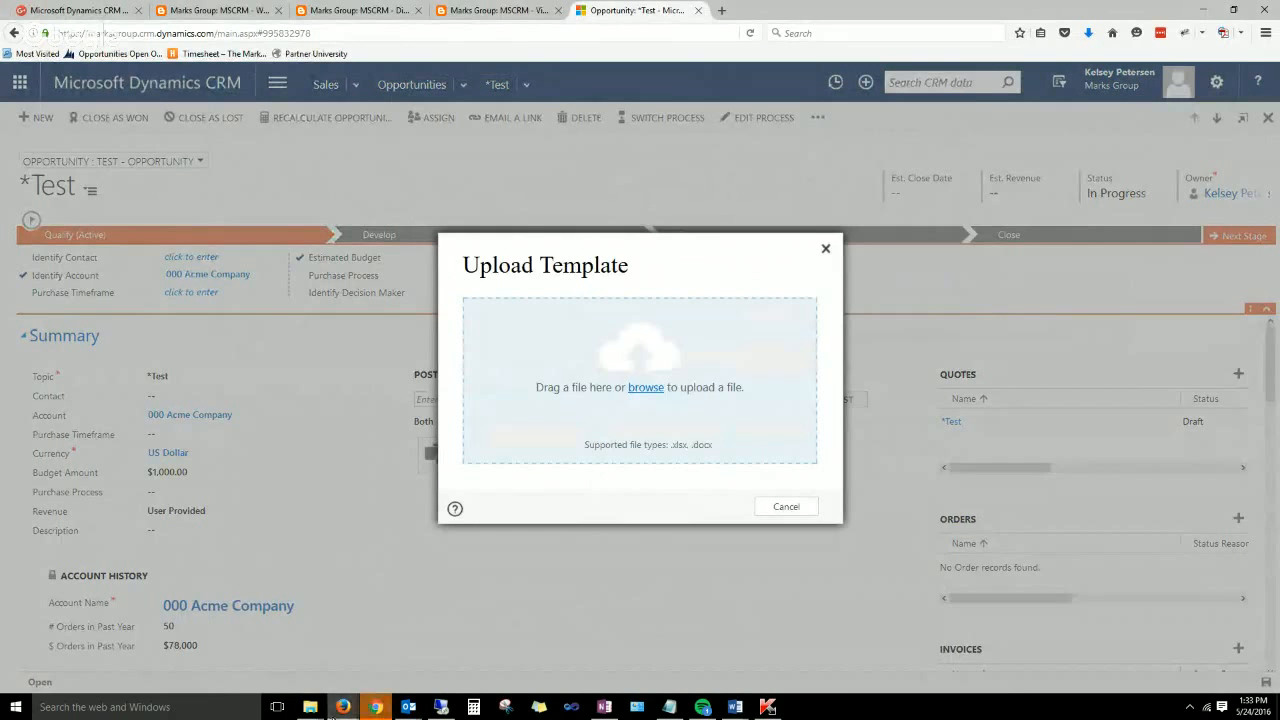
Add Opportunity_5_24_2016 1_32 PM.docx from the Desktop folder in File Explorer as the template file to upload.
mouse_move(330, 707)
left_click(360, 645)
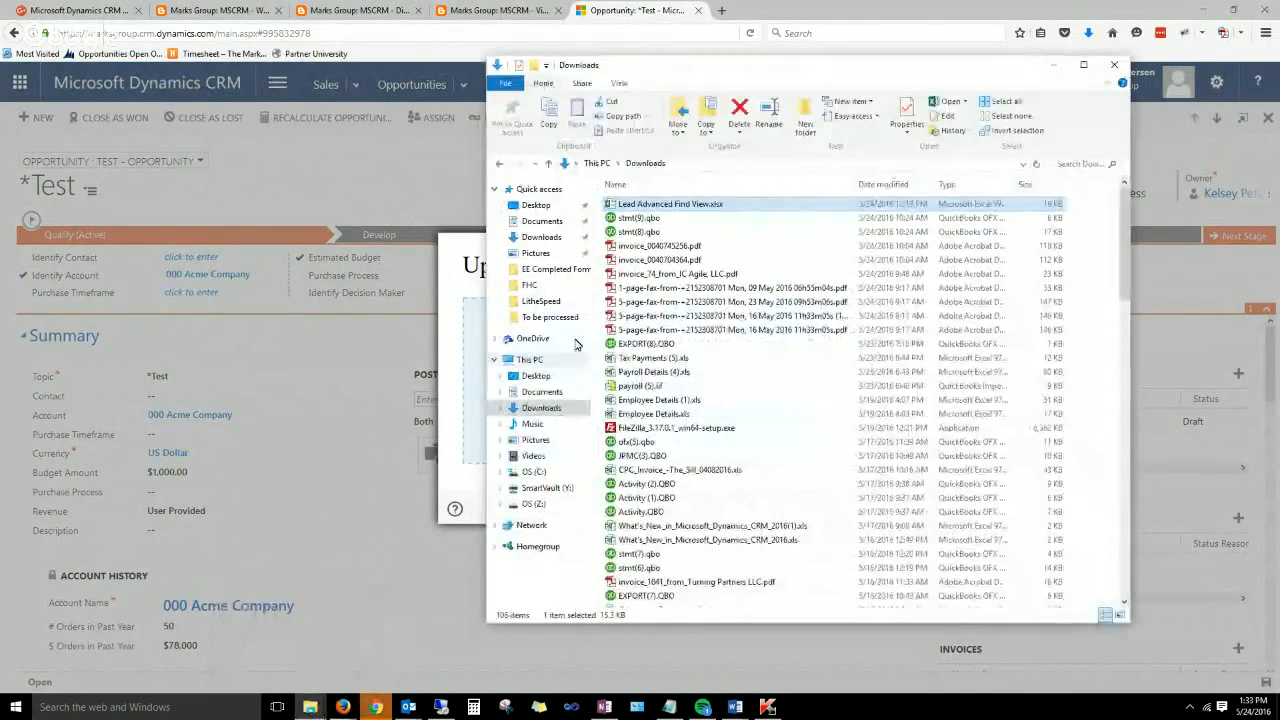
left_click(536, 375)
left_click_drag(766, 75, 935, 84)
left_click(880, 213)
left_click_drag(880, 213, 573, 370)
left_click(560, 503)
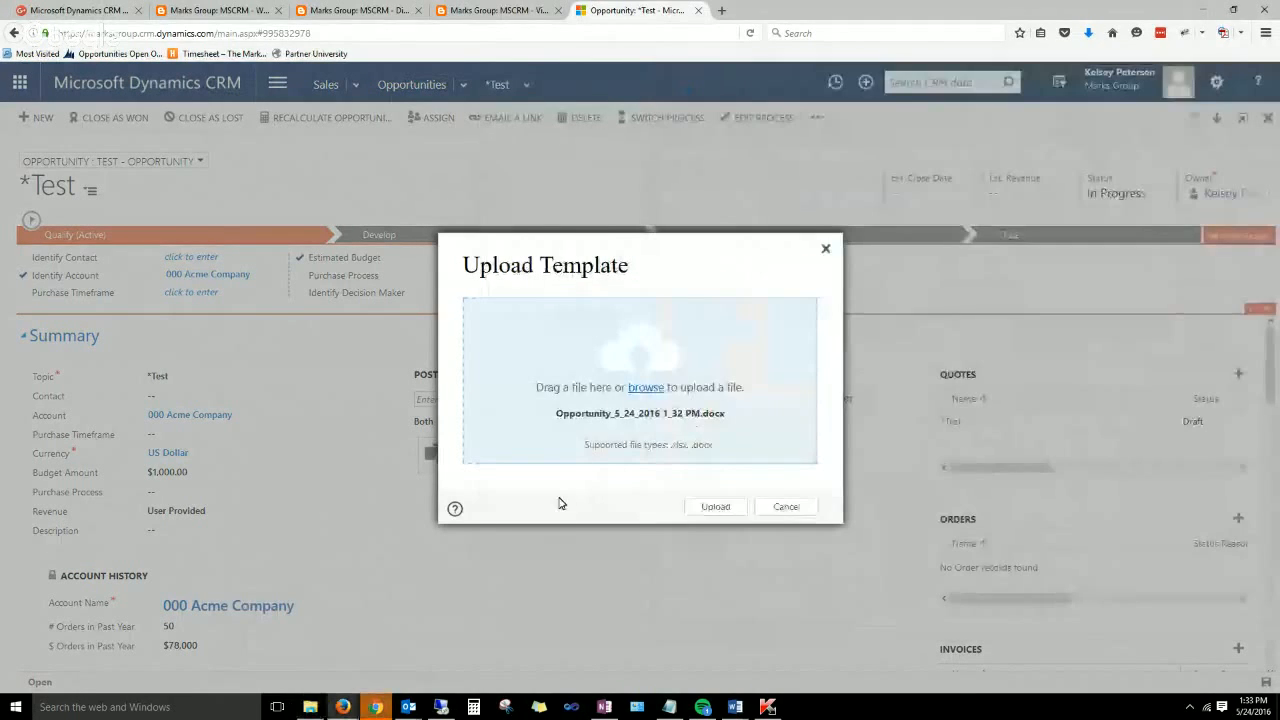
Upload the selected Word template and reopen the *Test opportunity.
left_click(716, 508)
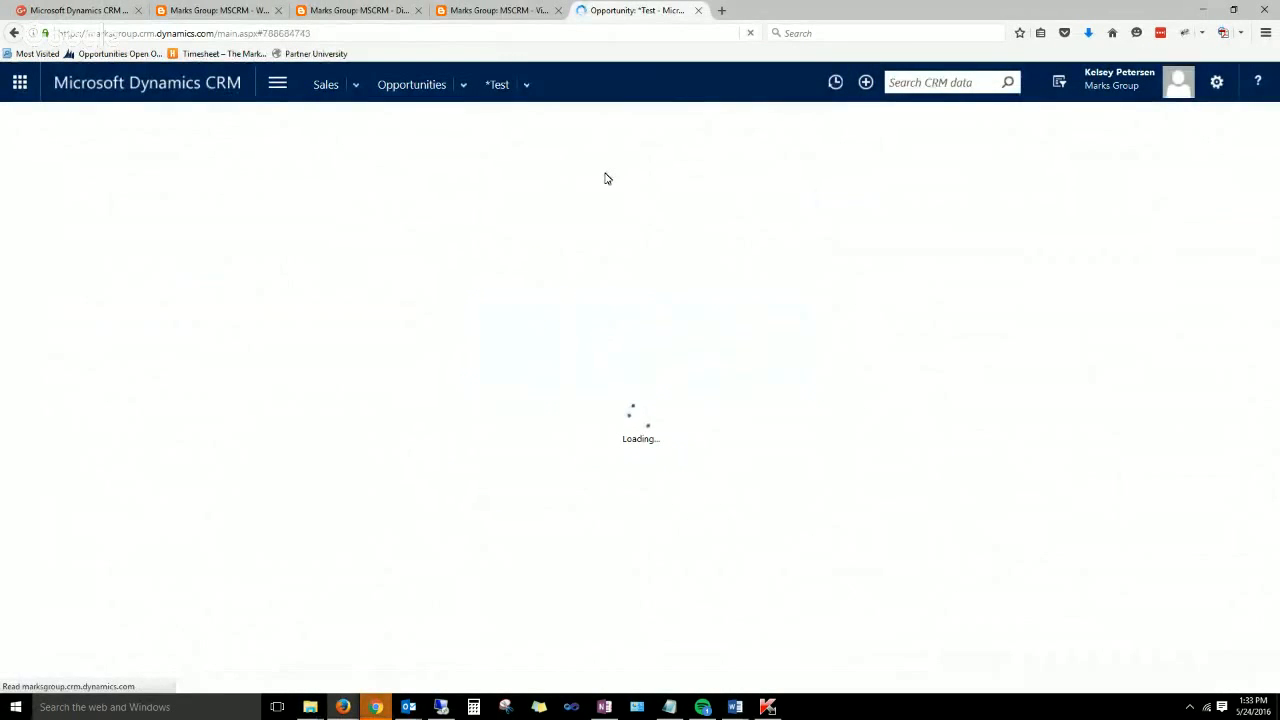
left_click(465, 85)
left_click(62, 155)
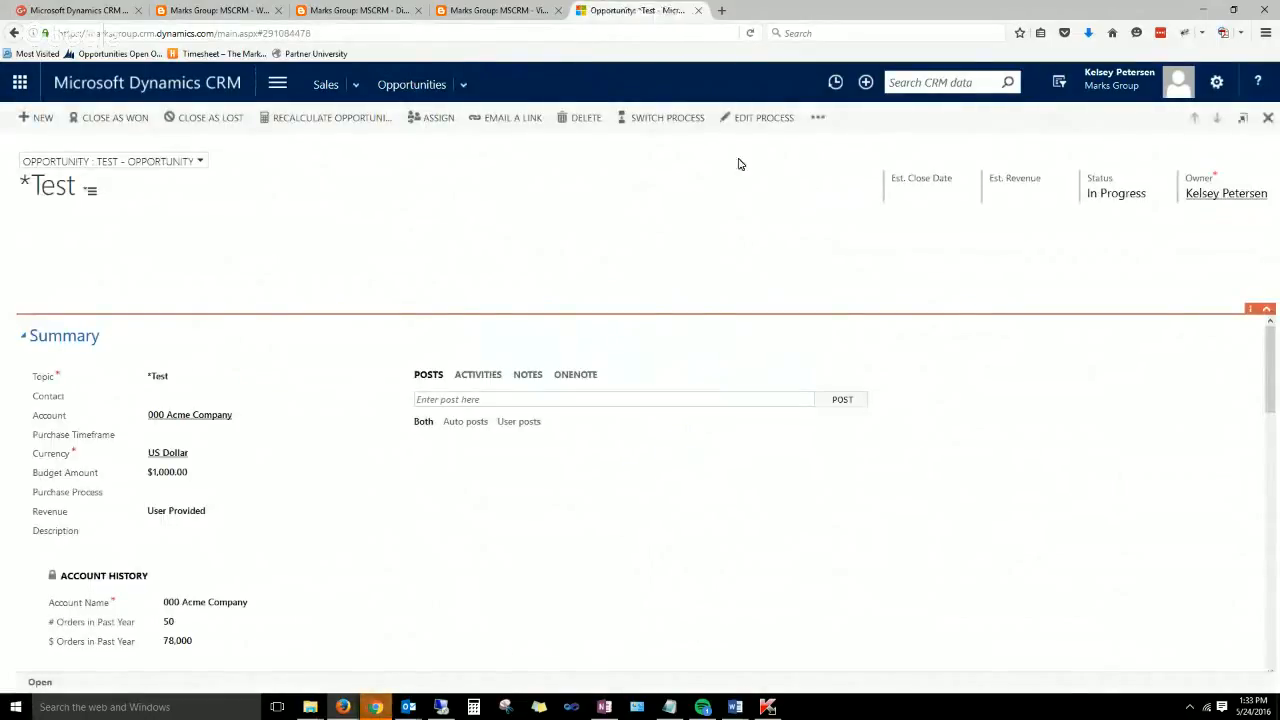
Check the *Test opportunity's Word Templates list for the uploaded personal template.
left_click(819, 119)
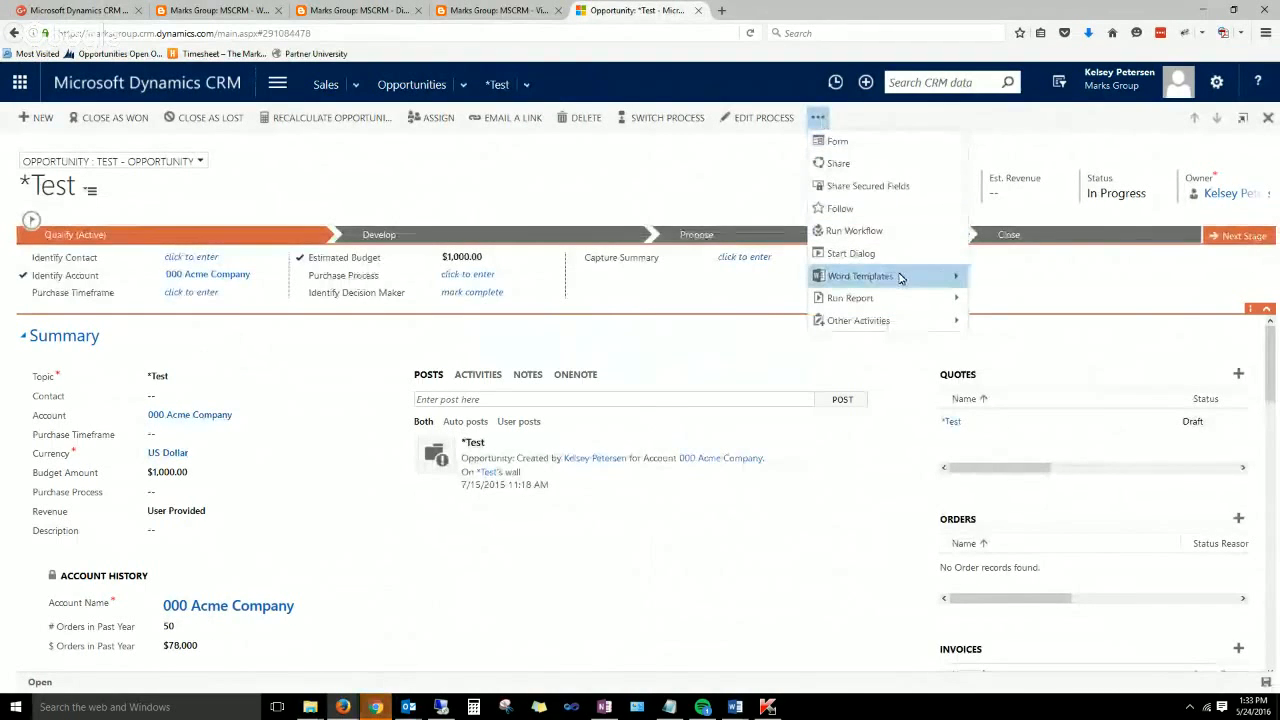
mouse_move(900, 275)
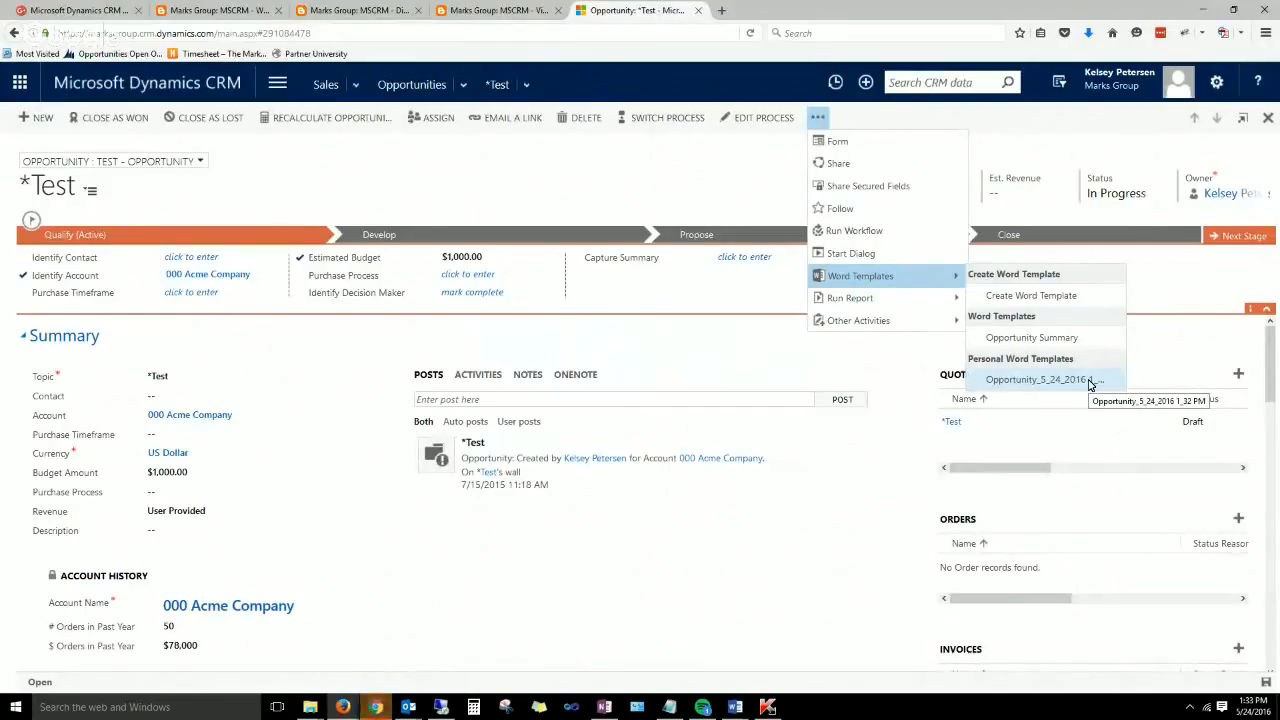
left_click(542, 182)
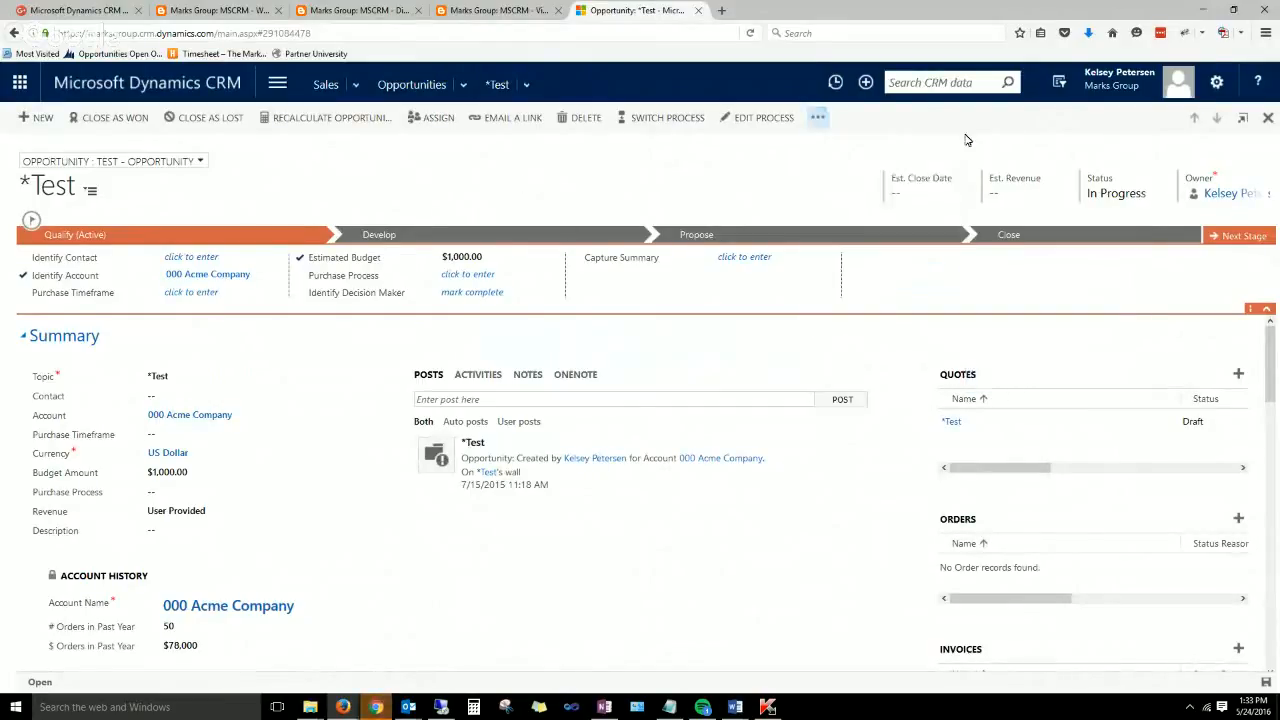
Run an Advanced Find for Personal Document Templates.
left_click(1068, 84)
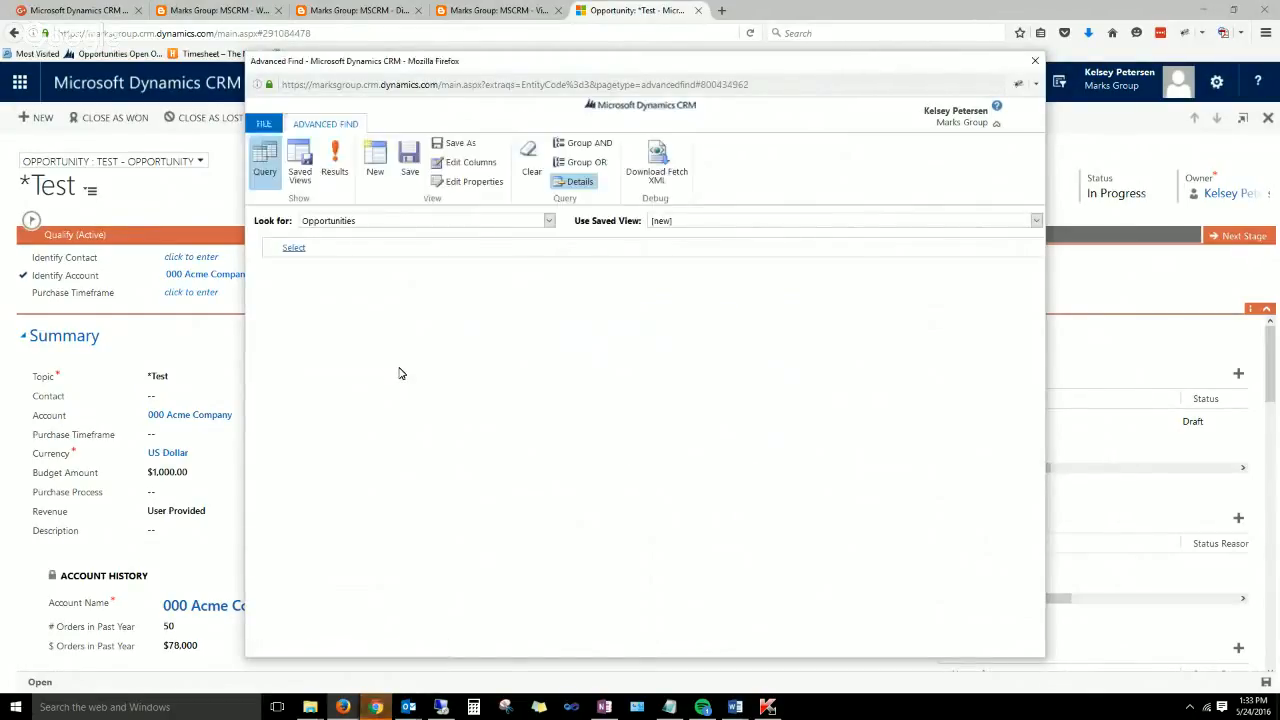
left_click(383, 222)
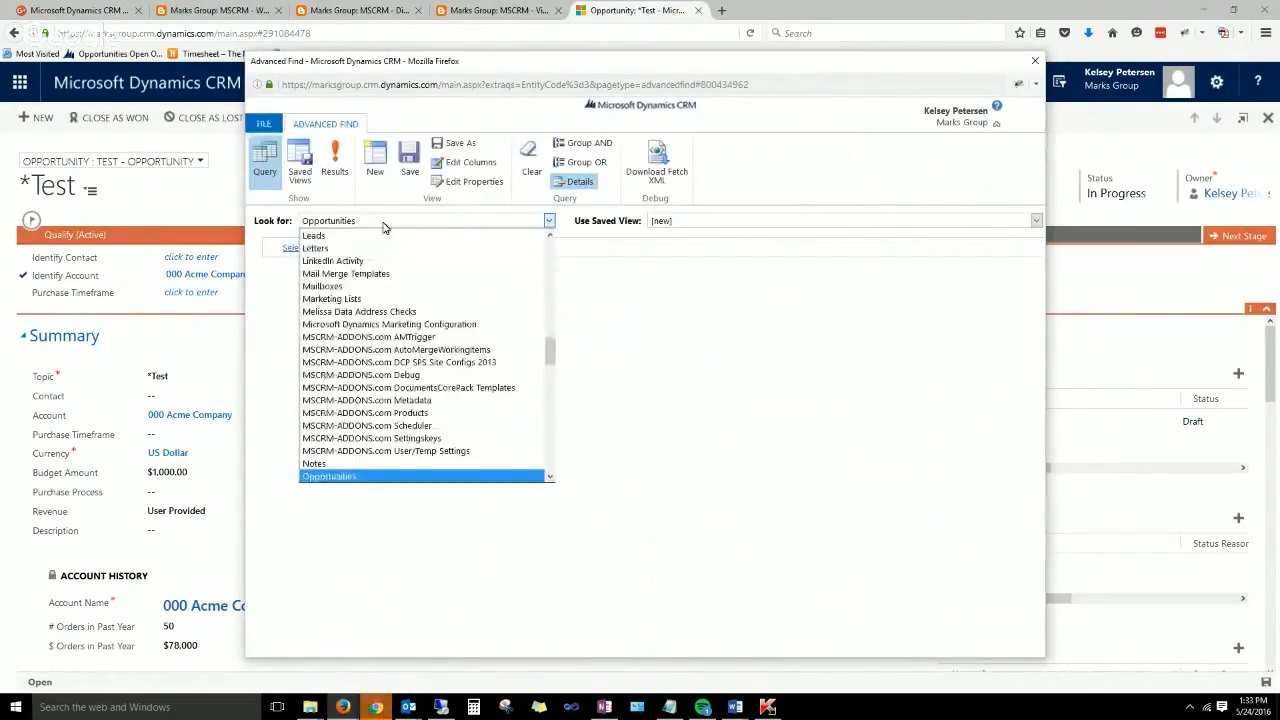
type("doc")
key("Down")
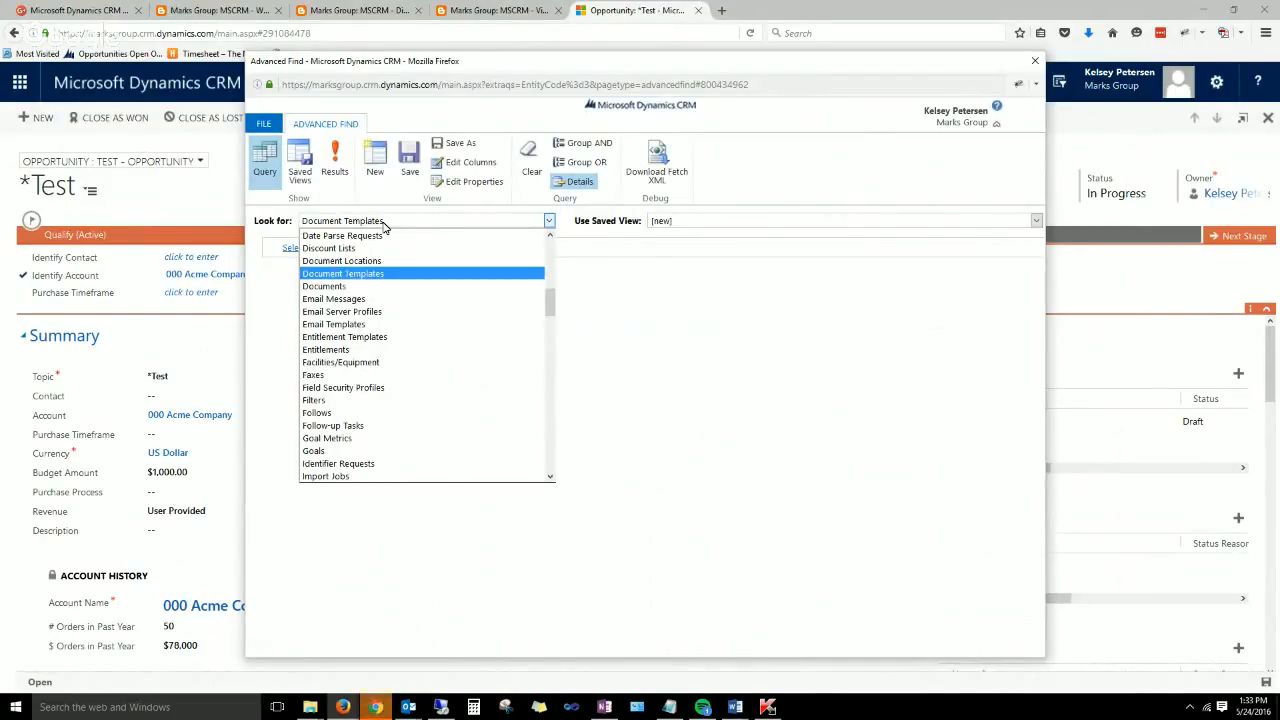
key("p")
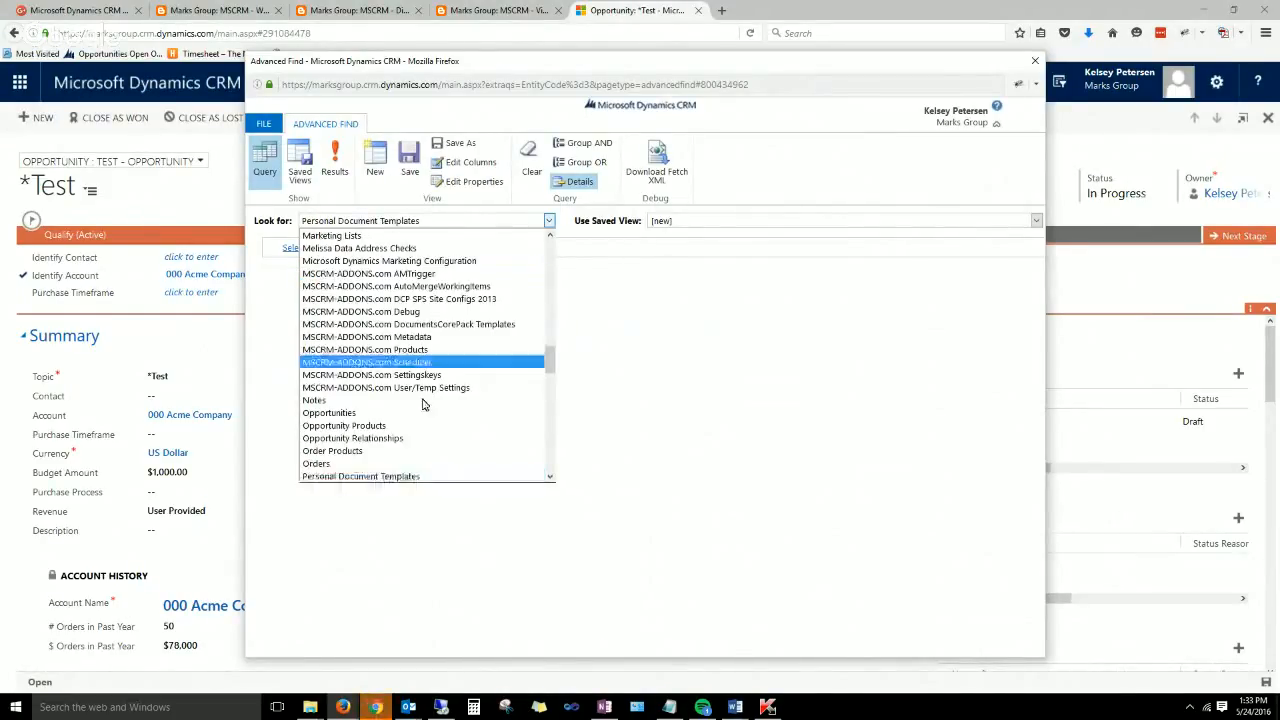
left_click(406, 477)
left_click(334, 163)
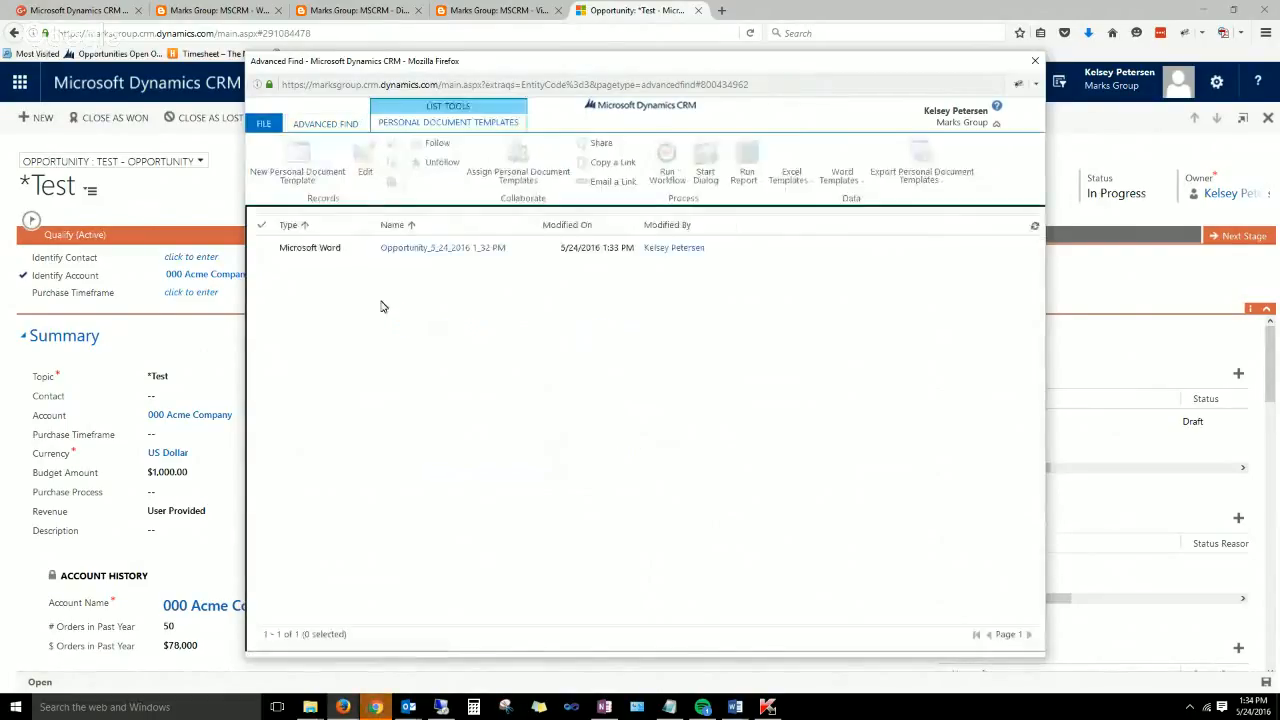
Delete the personal template Opportunity_5_24_2016 1_32 PM and close Advanced Find.
left_click(367, 249)
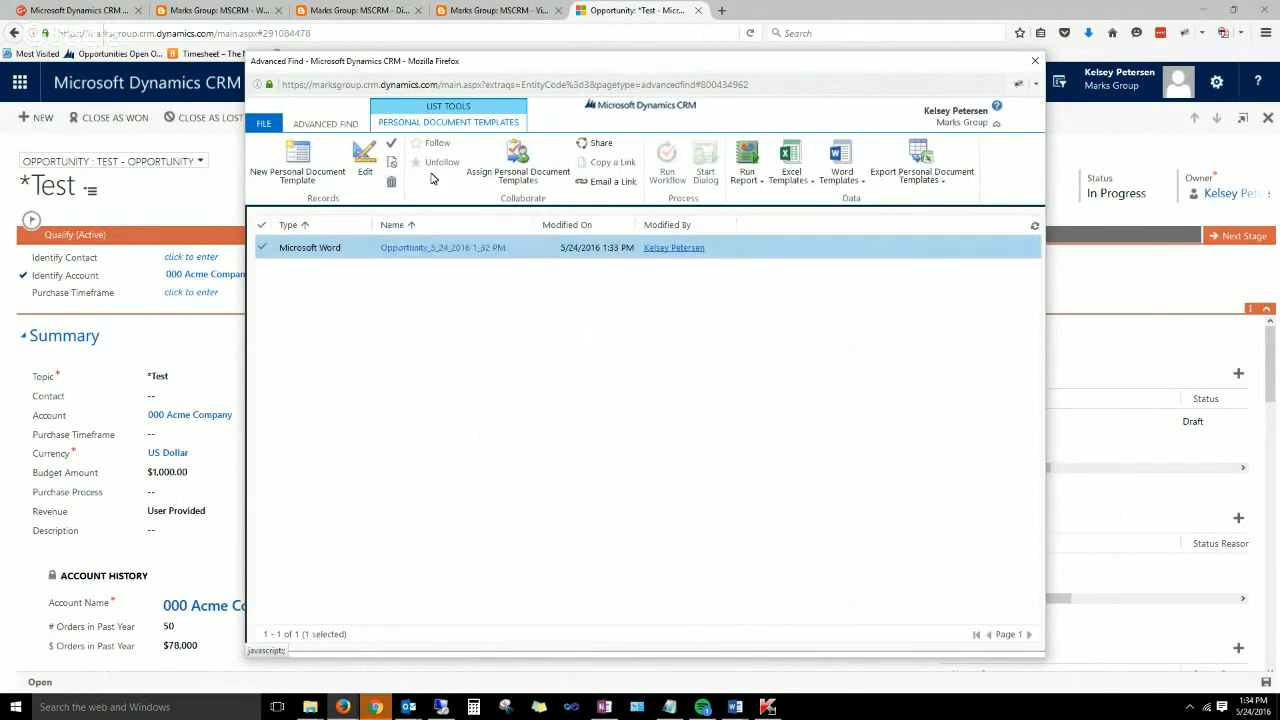
left_click(392, 182)
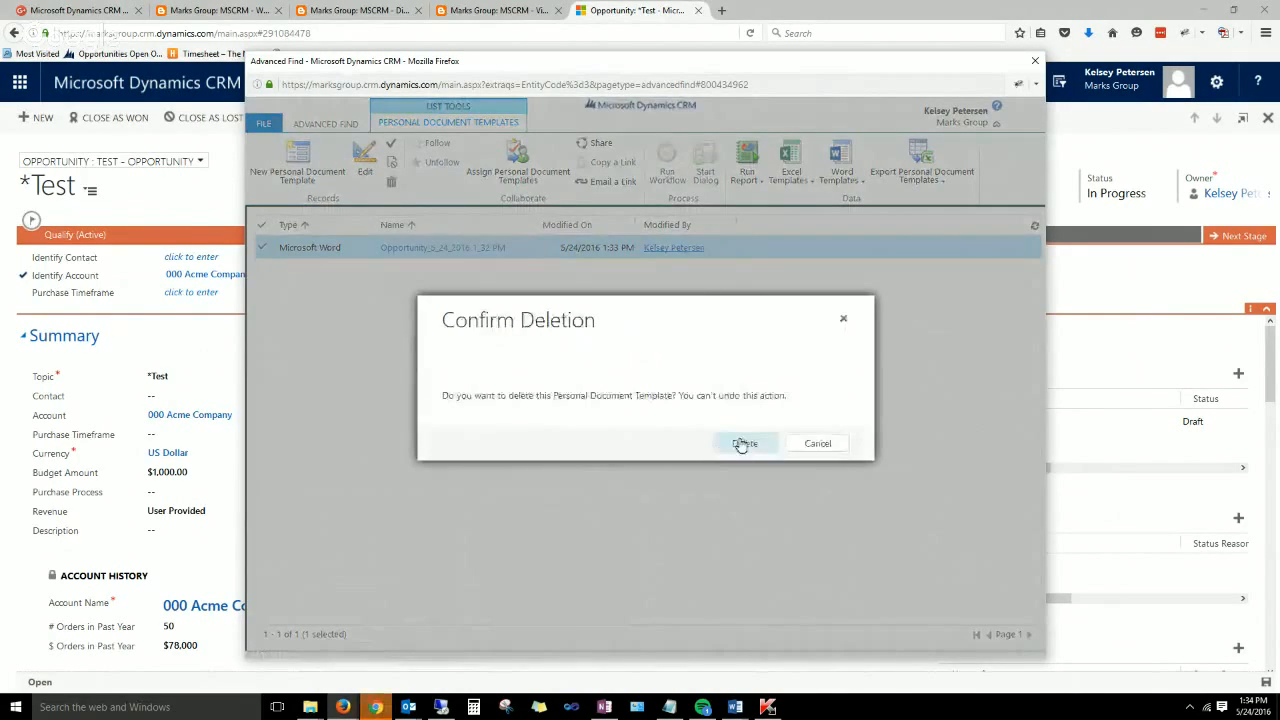
left_click(740, 444)
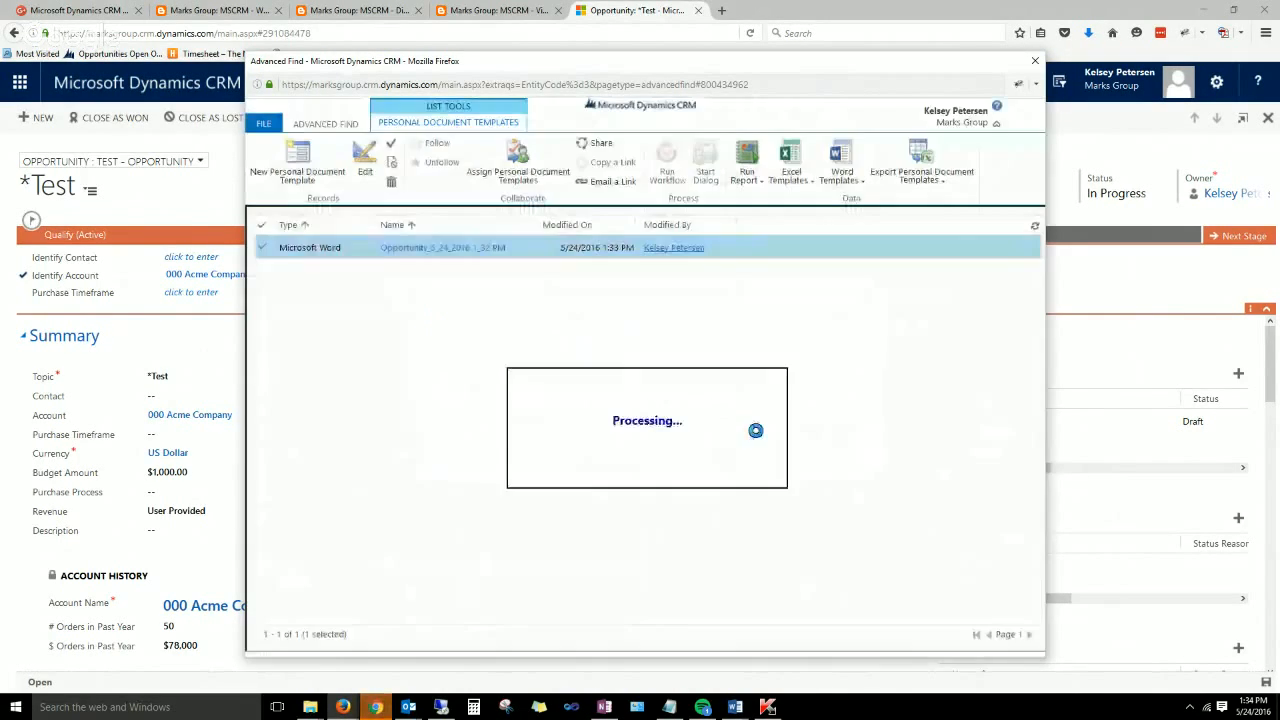
left_click(338, 124)
left_click(1035, 61)
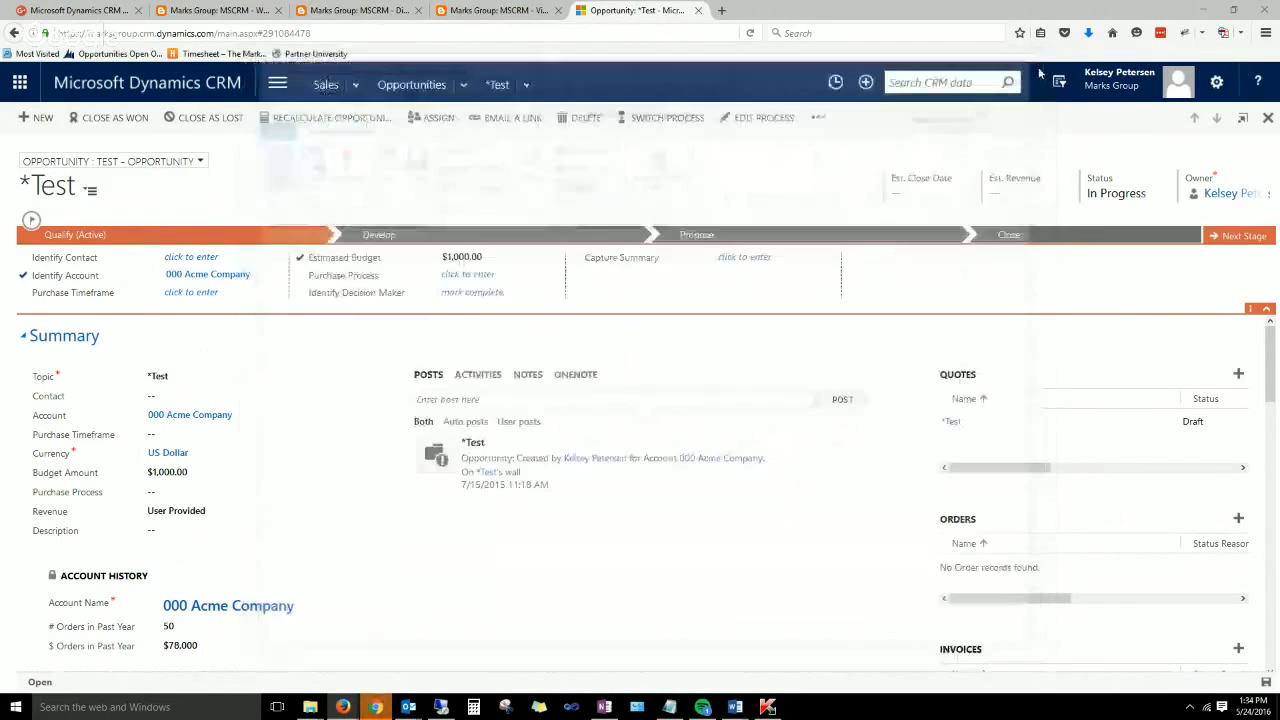
View the blog posts "MSCRM - Where did my template go?" and "MSCRM - Dialog Comments" and return to the CRM opportunity.
left_click(229, 8)
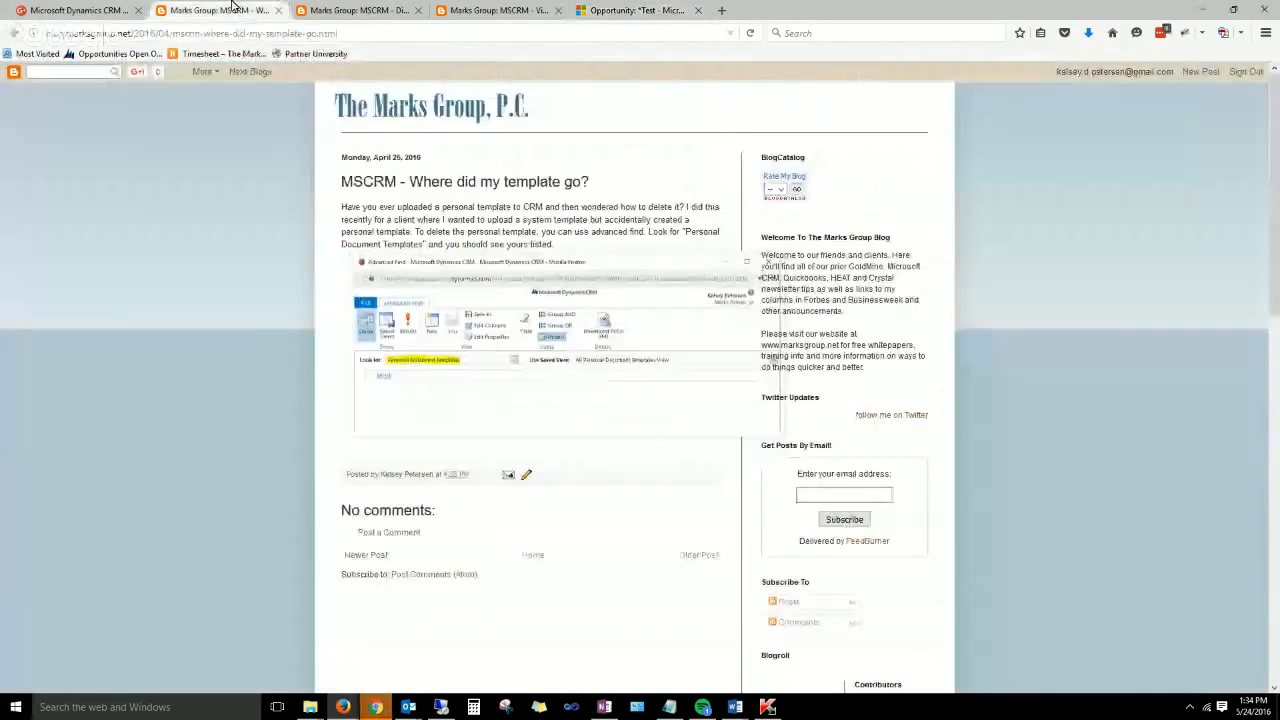
left_click(370, 10)
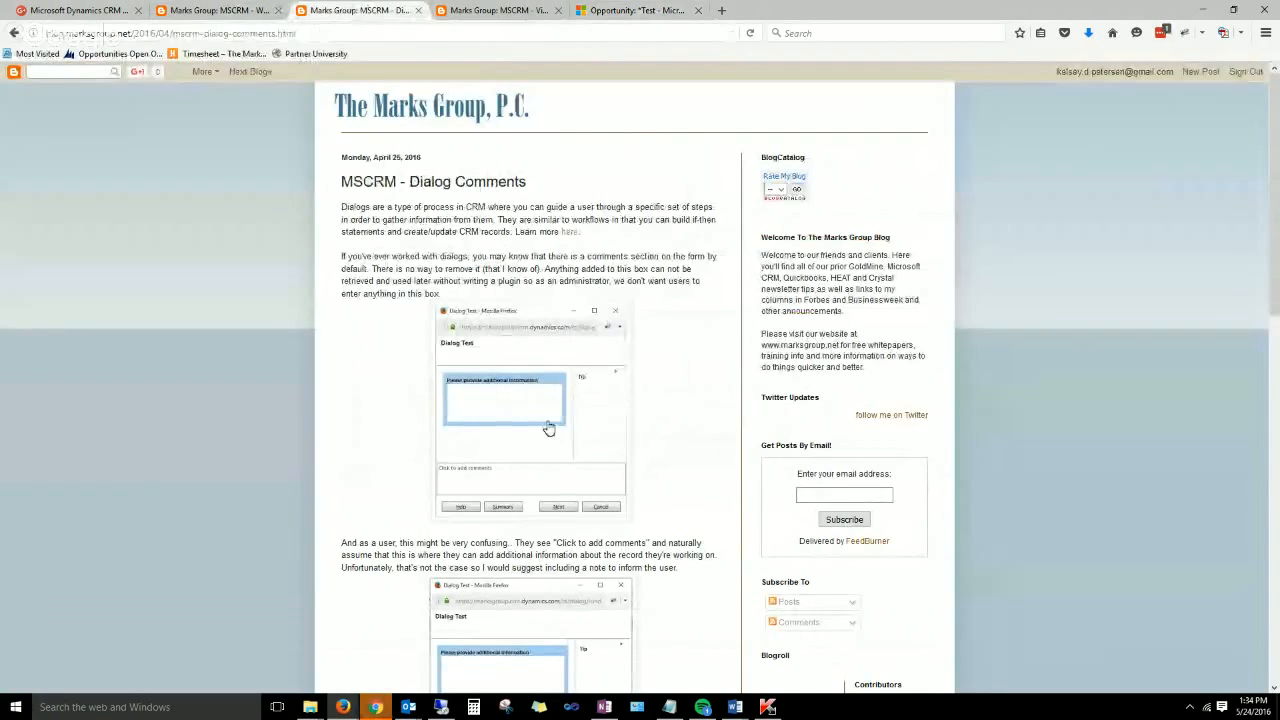
left_click(630, 10)
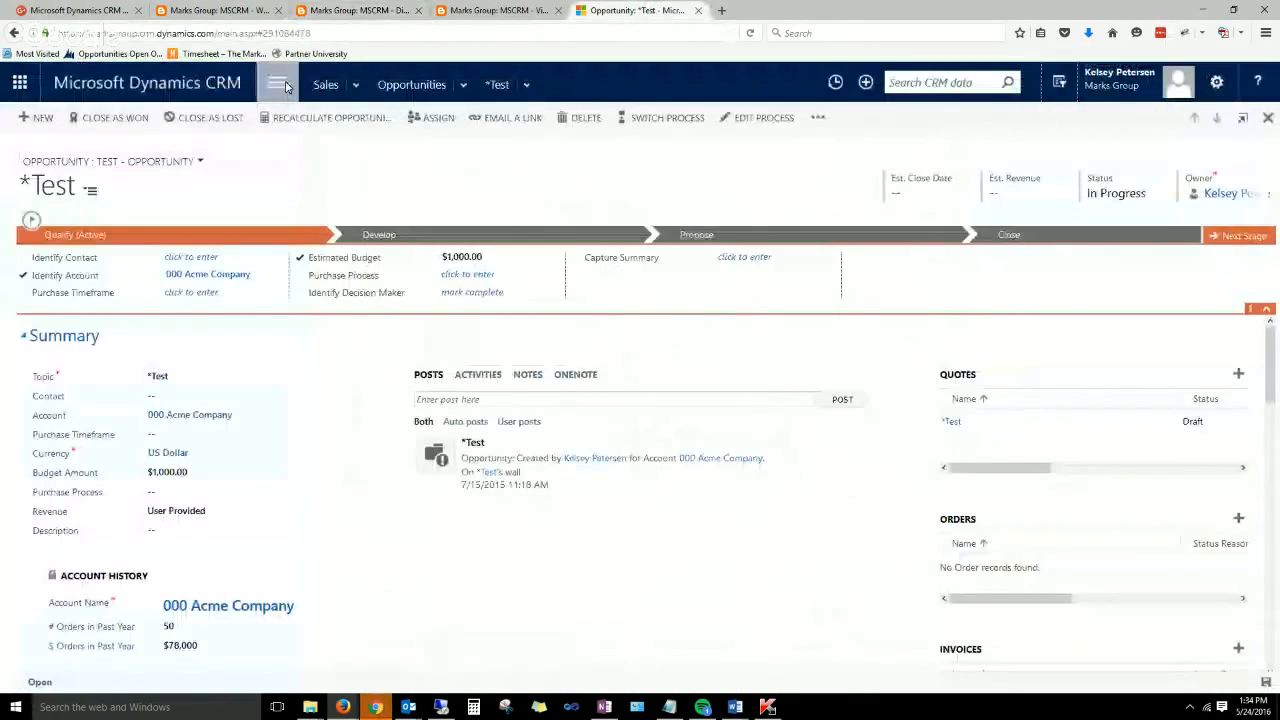
Go to the Processes area in Settings and open the Dialog Test process.
left_click(277, 84)
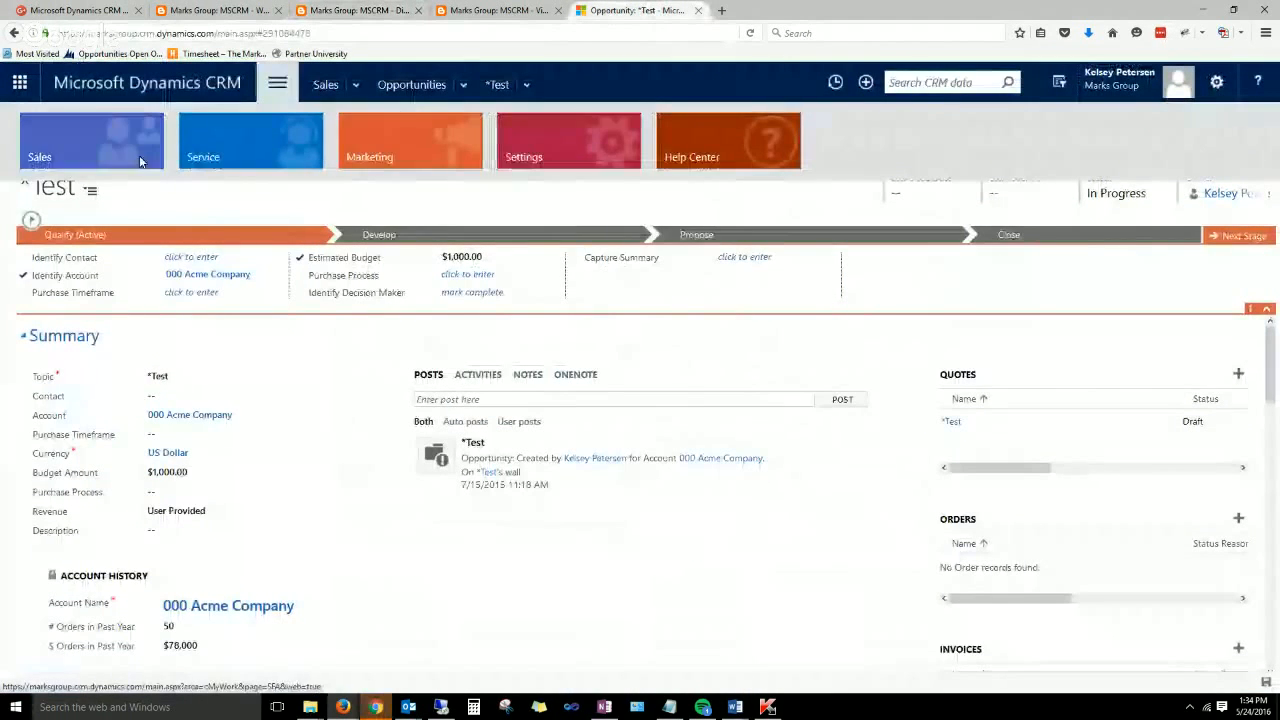
left_click(566, 160)
left_click(1195, 236)
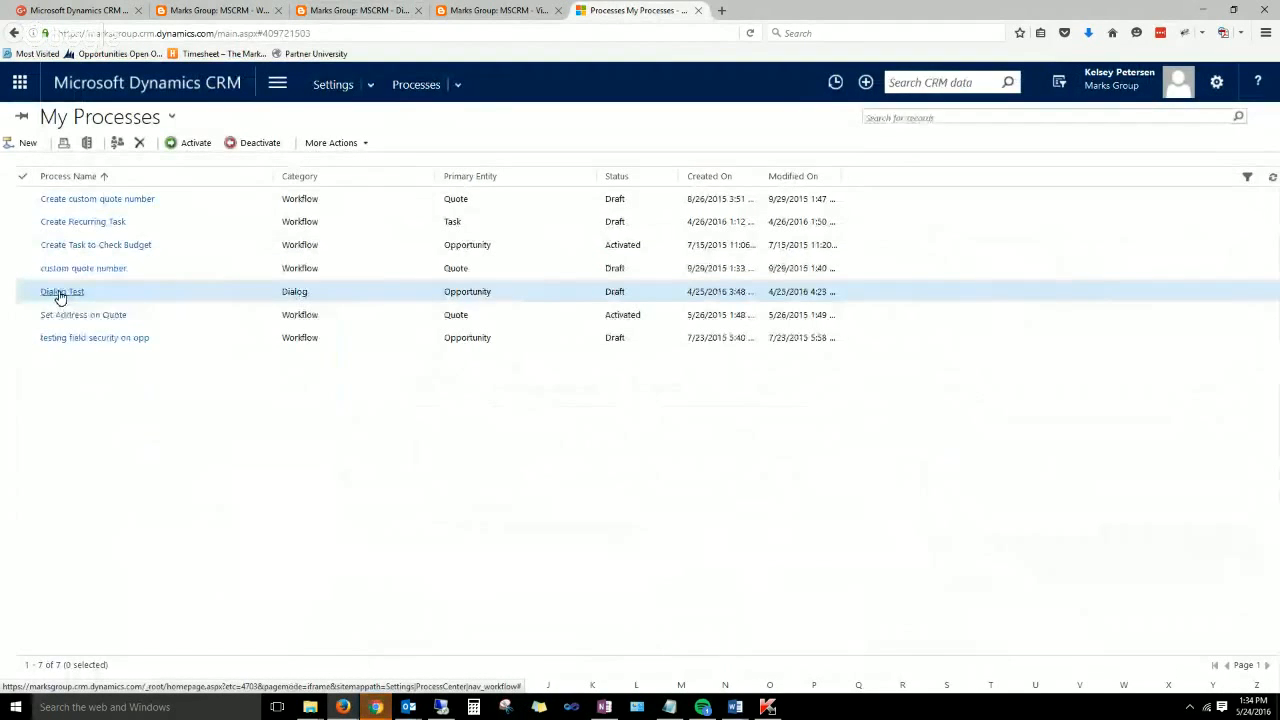
left_click(58, 294)
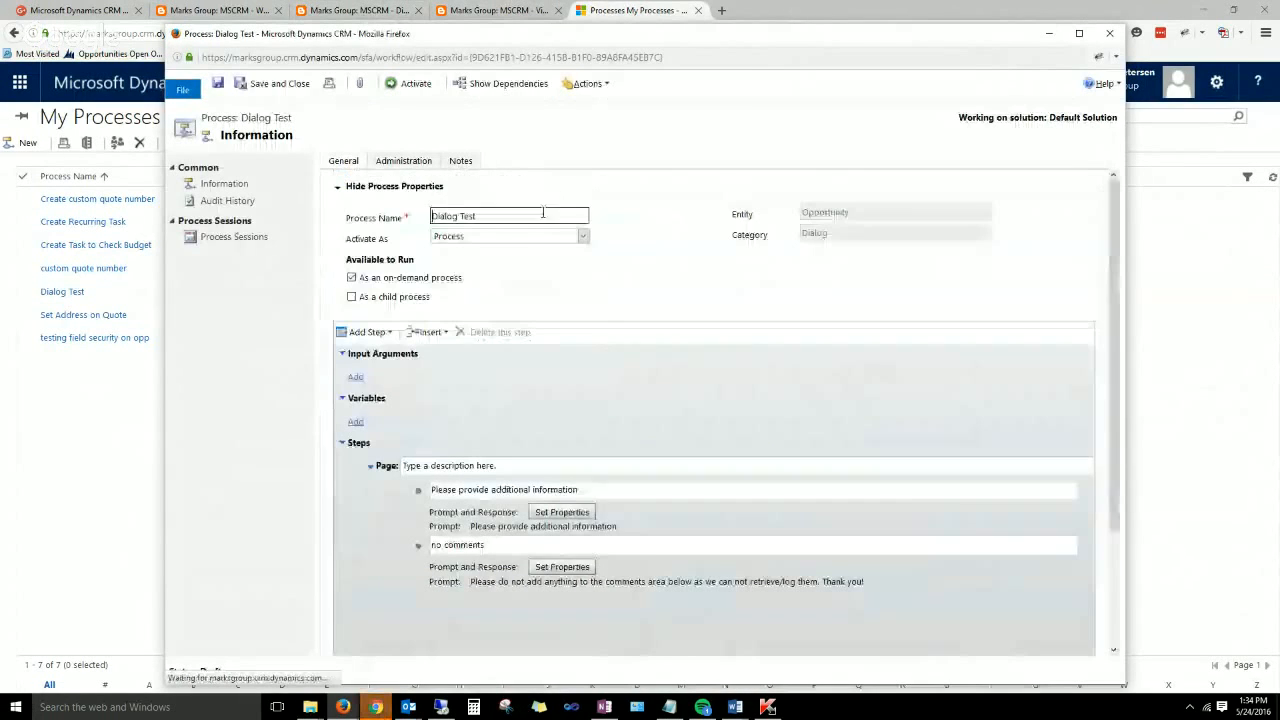
Activate the Dialog Test process and minimize its window.
left_click(409, 87)
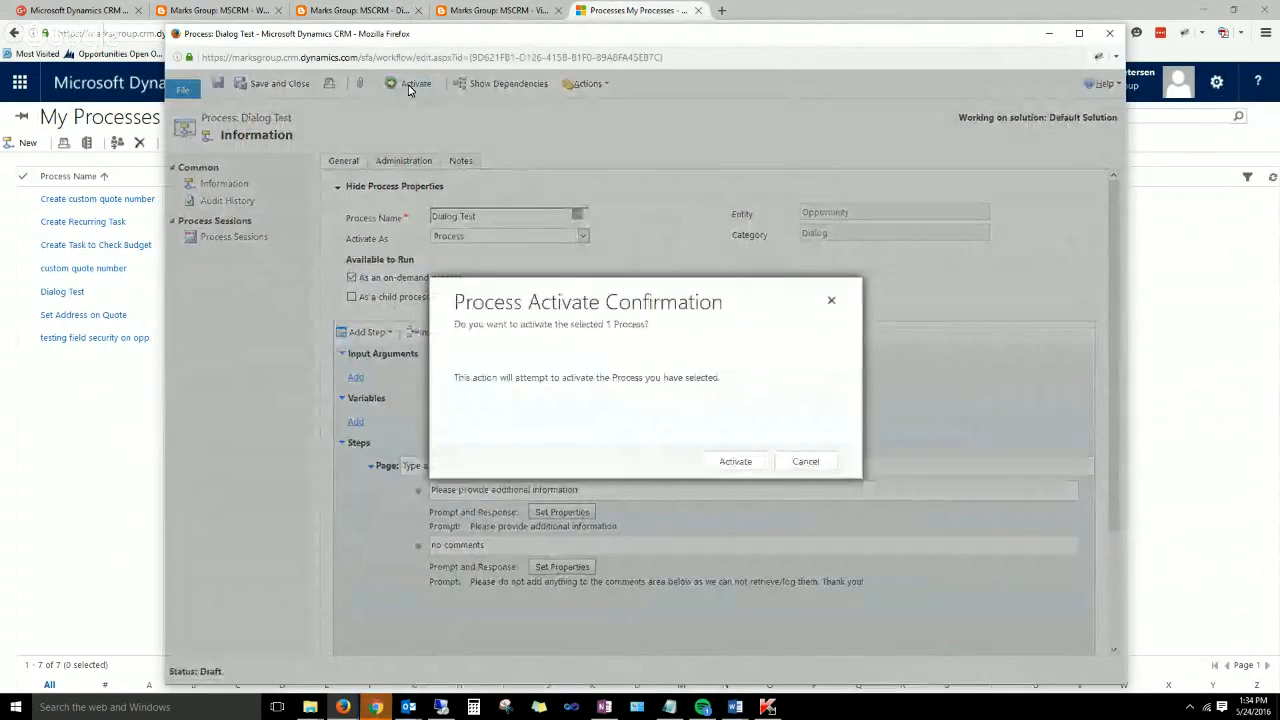
left_click(760, 463)
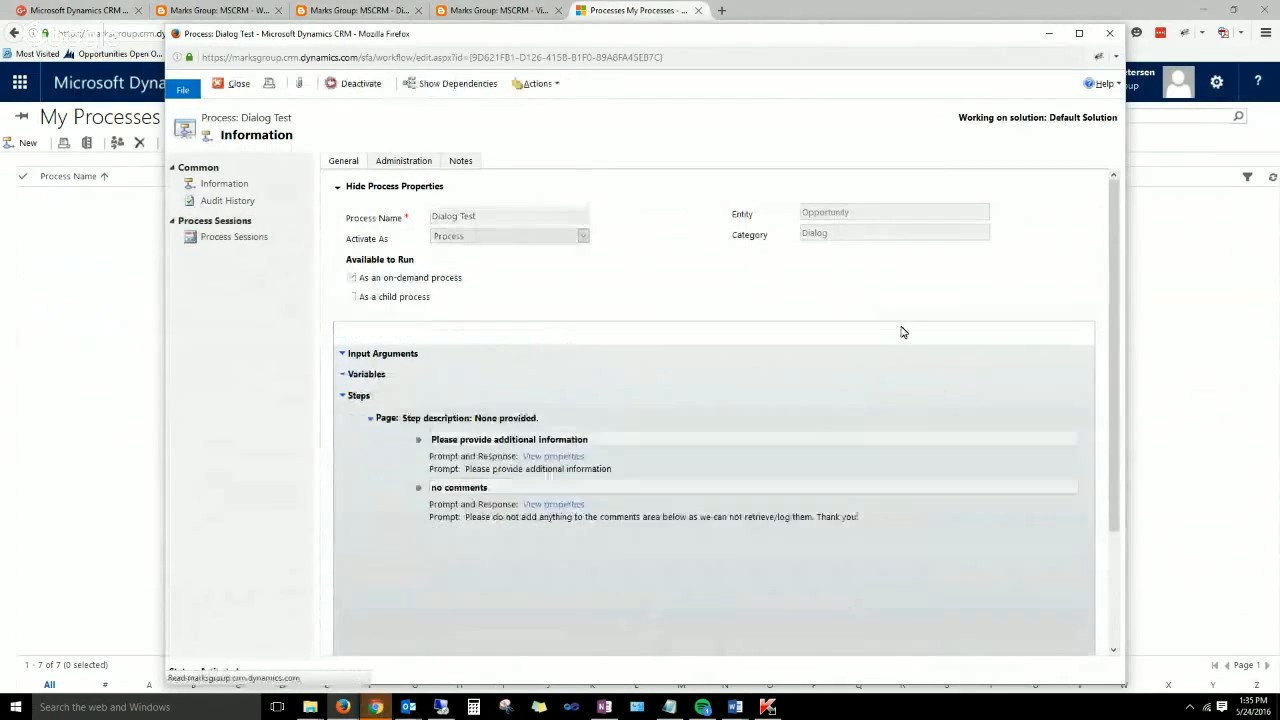
left_click(1050, 36)
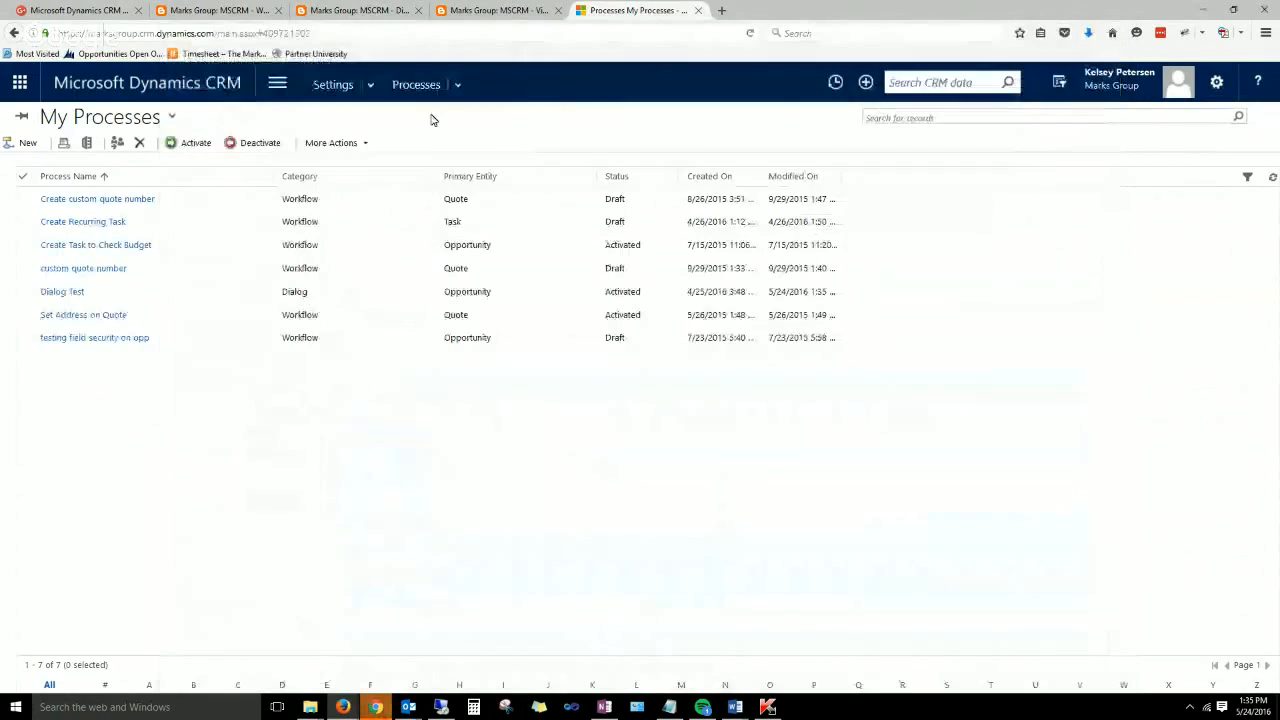
Reopen the *Test opportunity from the recent records and start the Dialog Test dialog on it.
left_click(835, 82)
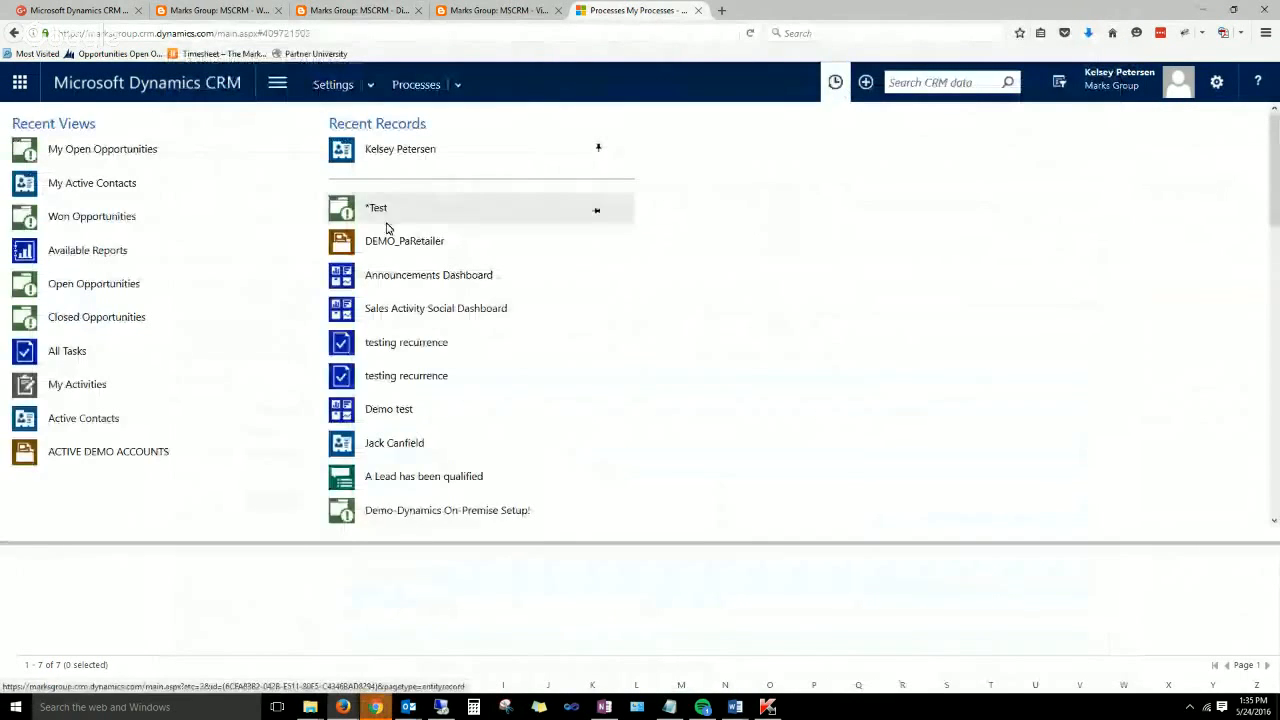
left_click(378, 212)
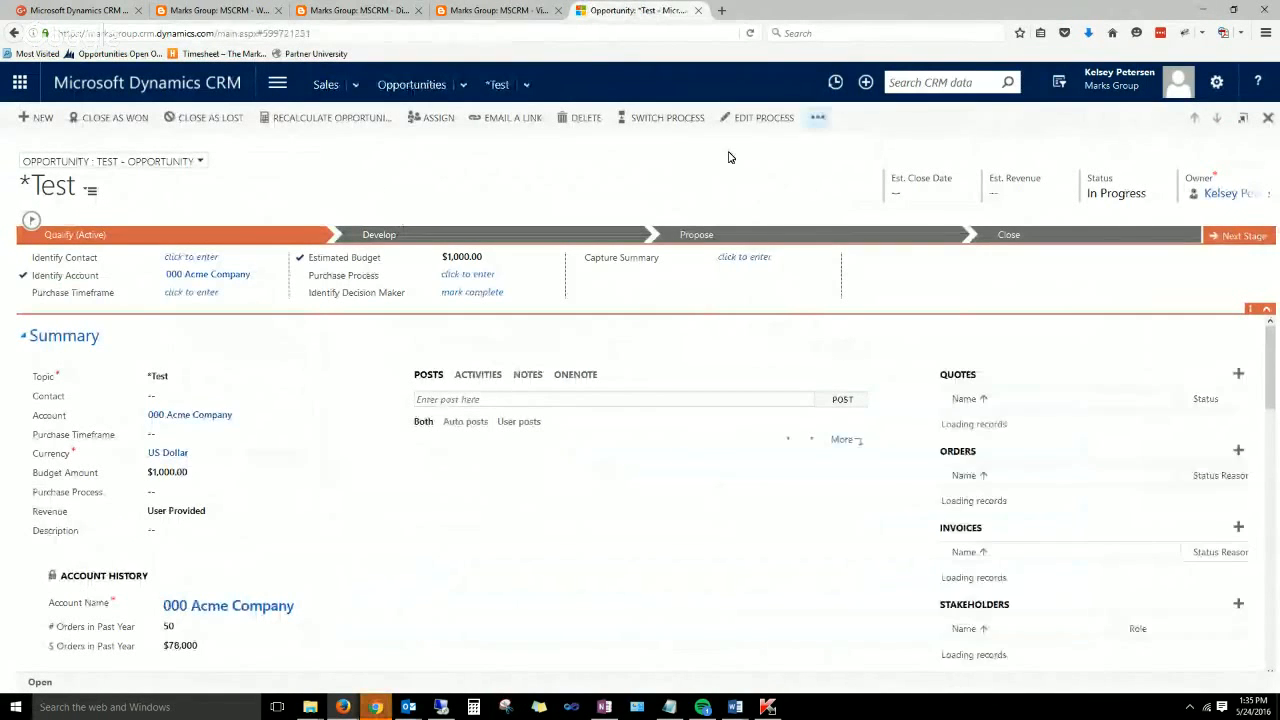
left_click(818, 118)
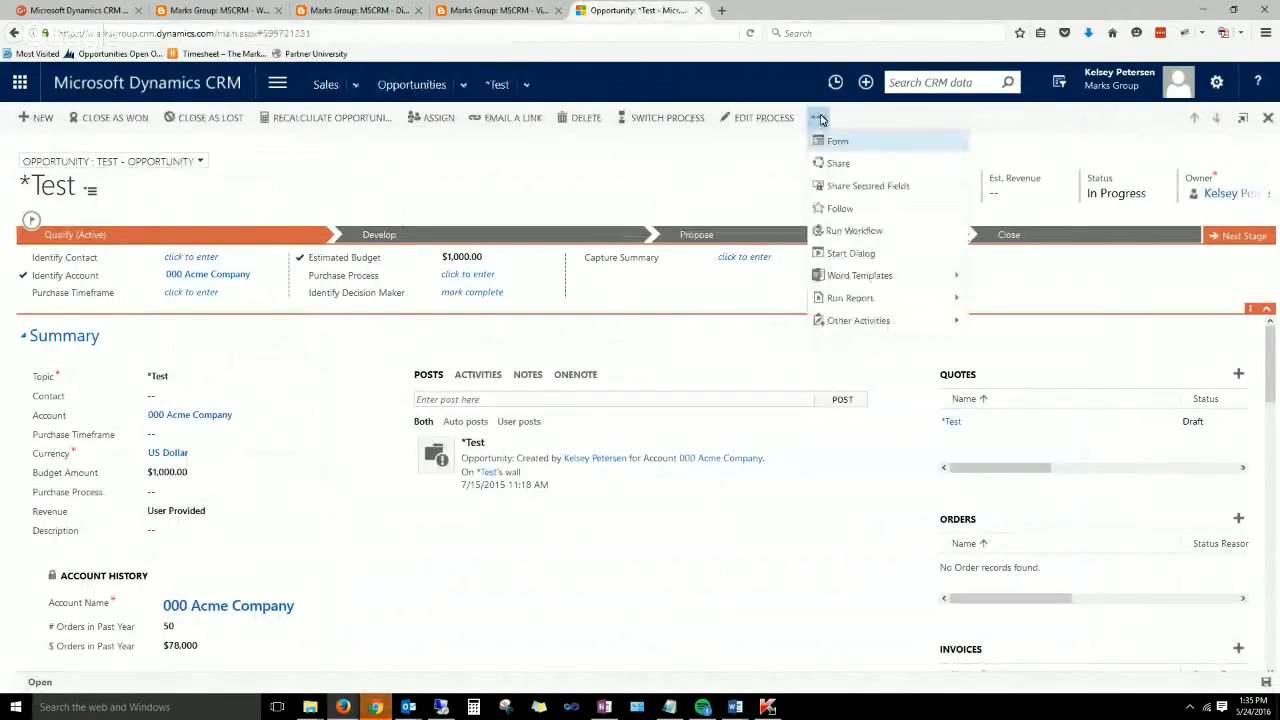
left_click(855, 253)
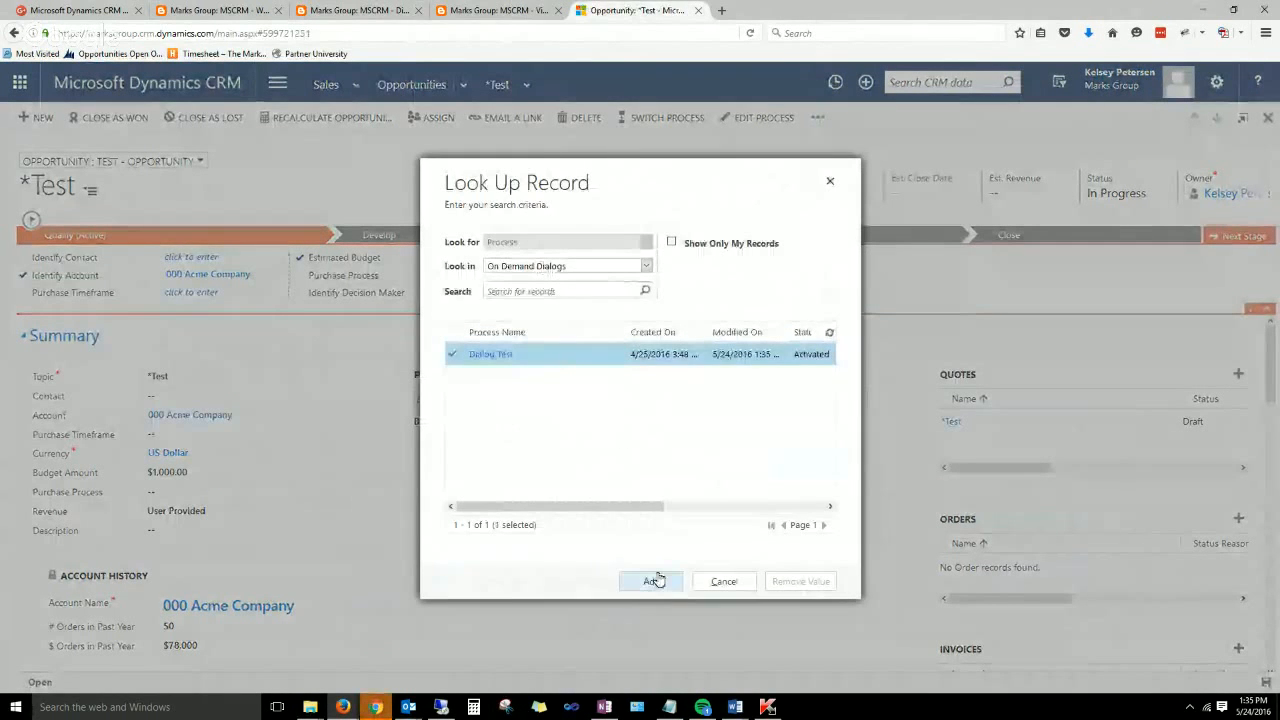
left_click(652, 581)
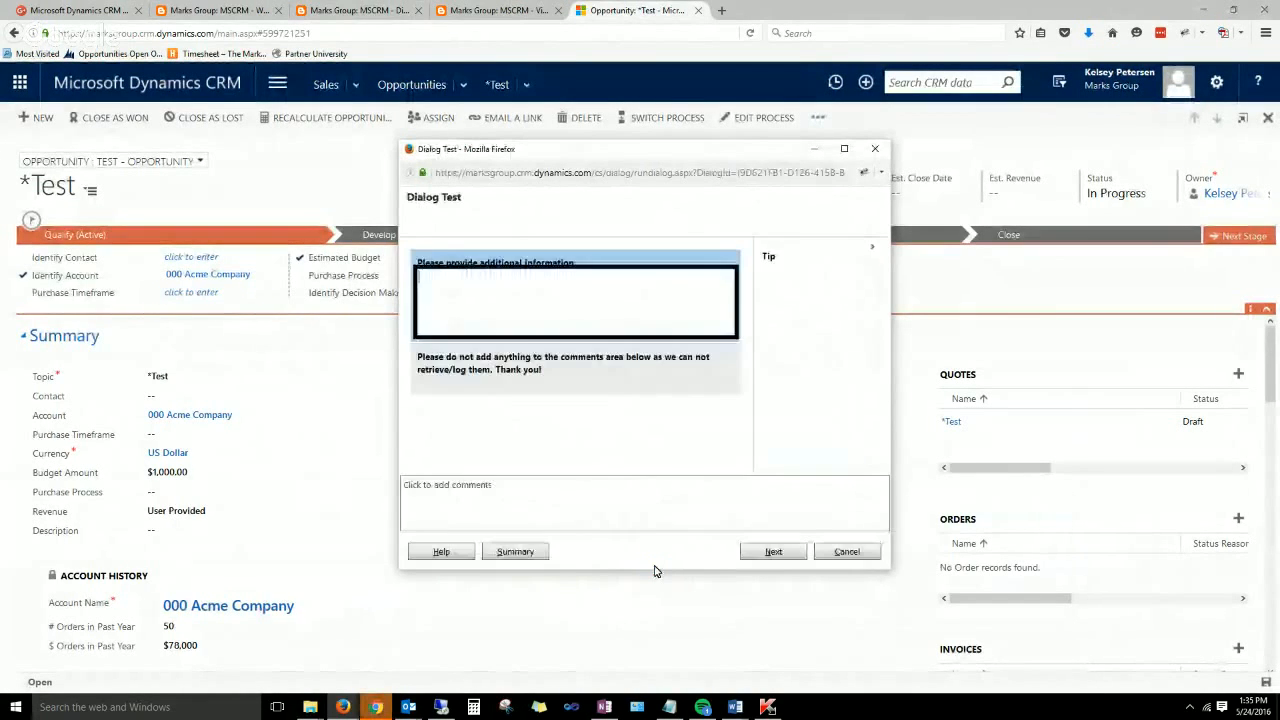
Examine the running dialog's additional information response box, its note about comments, and the comments area below.
left_click(577, 378)
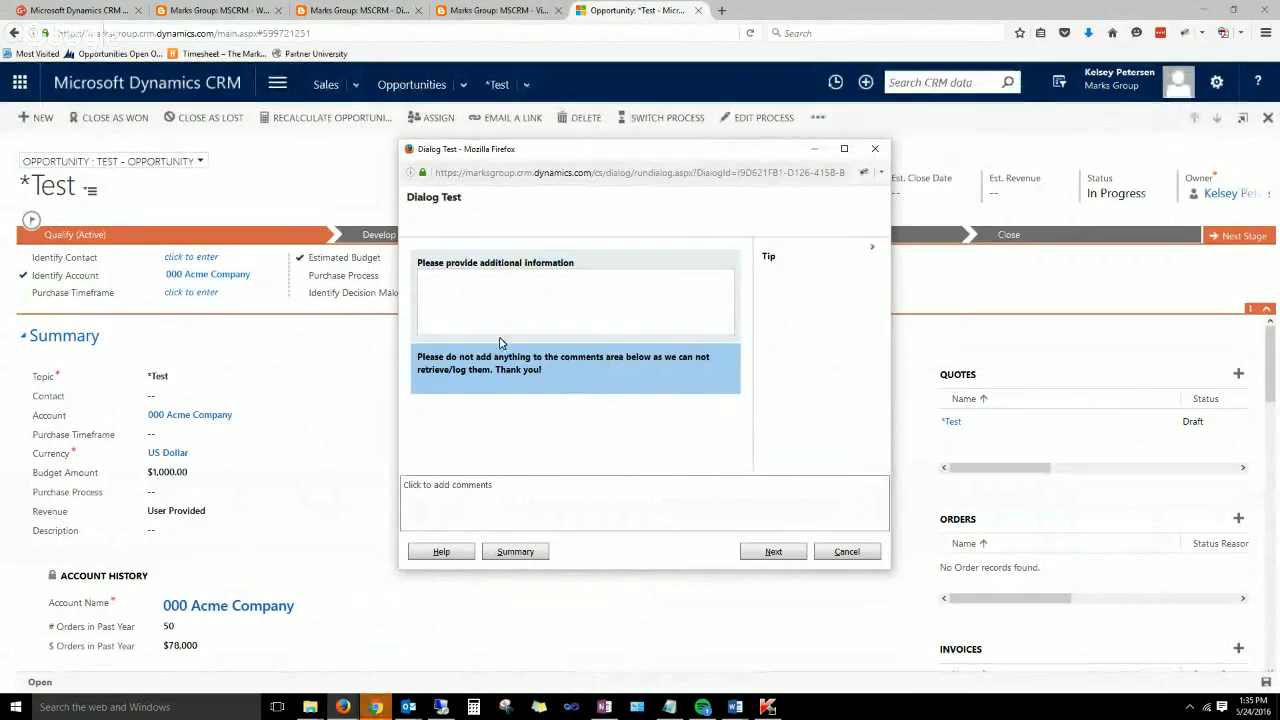
left_click(537, 305)
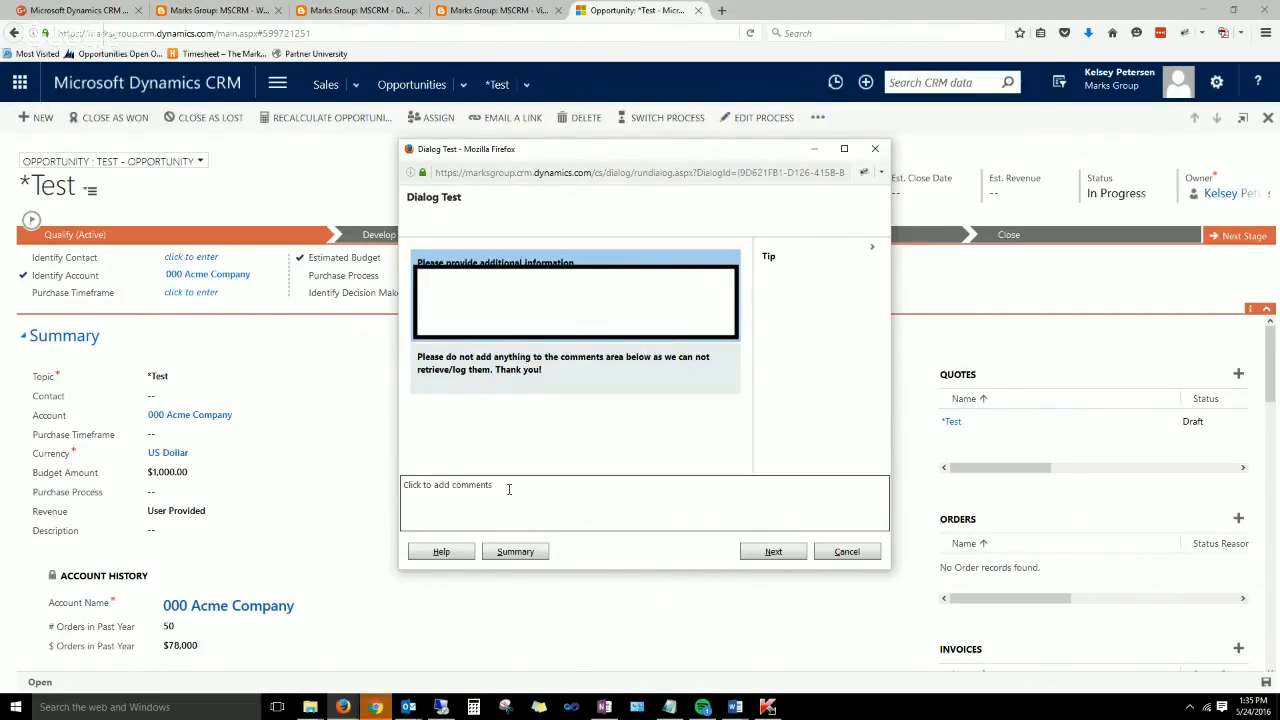
left_click(562, 383)
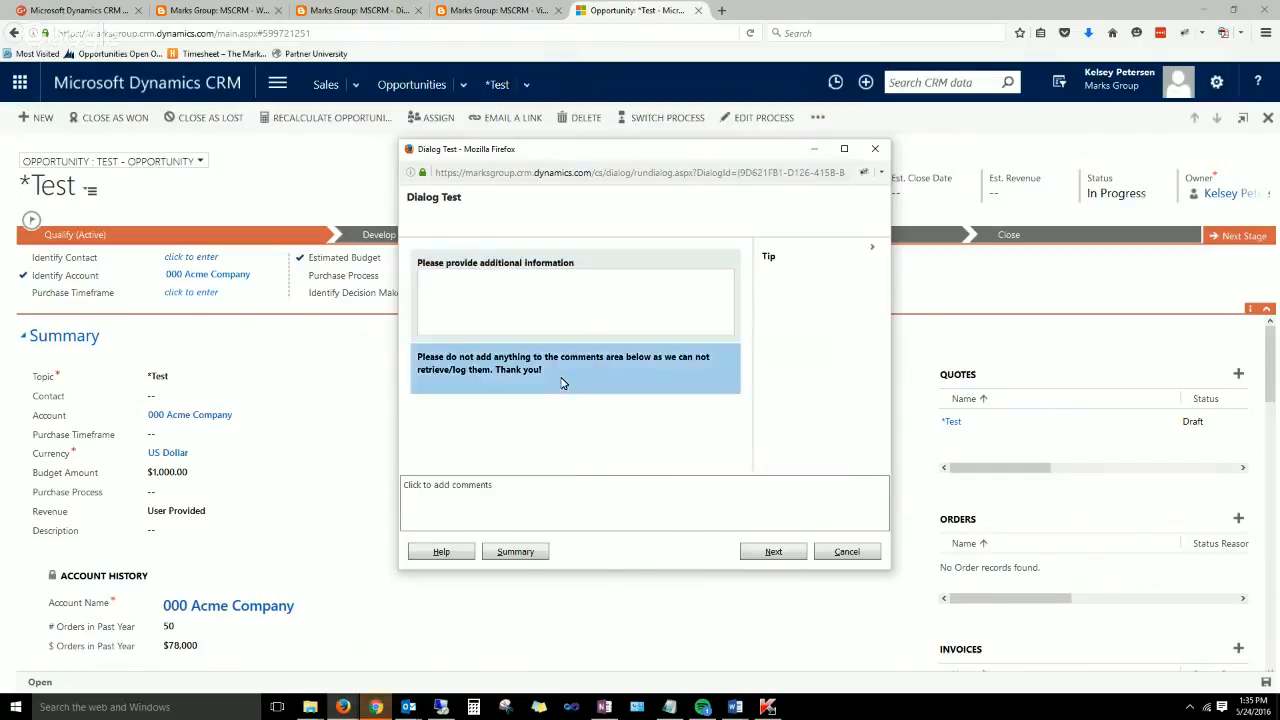
left_click(545, 296)
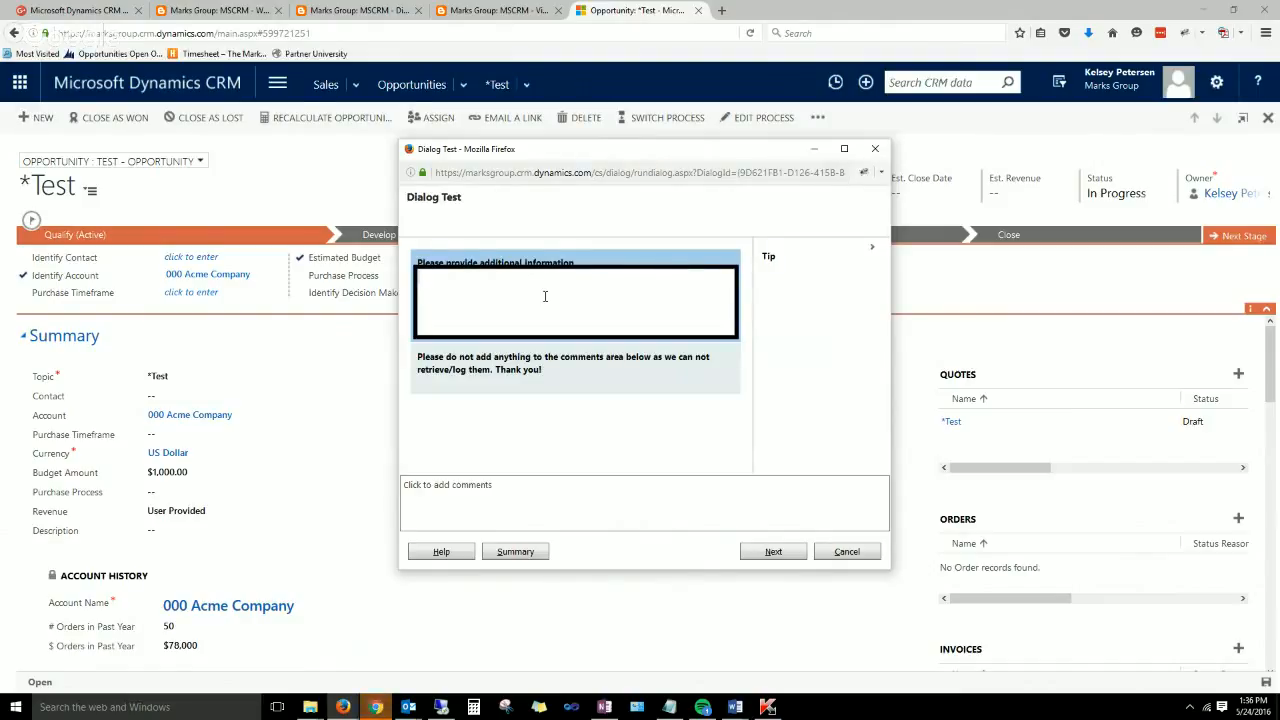
left_click(545, 372)
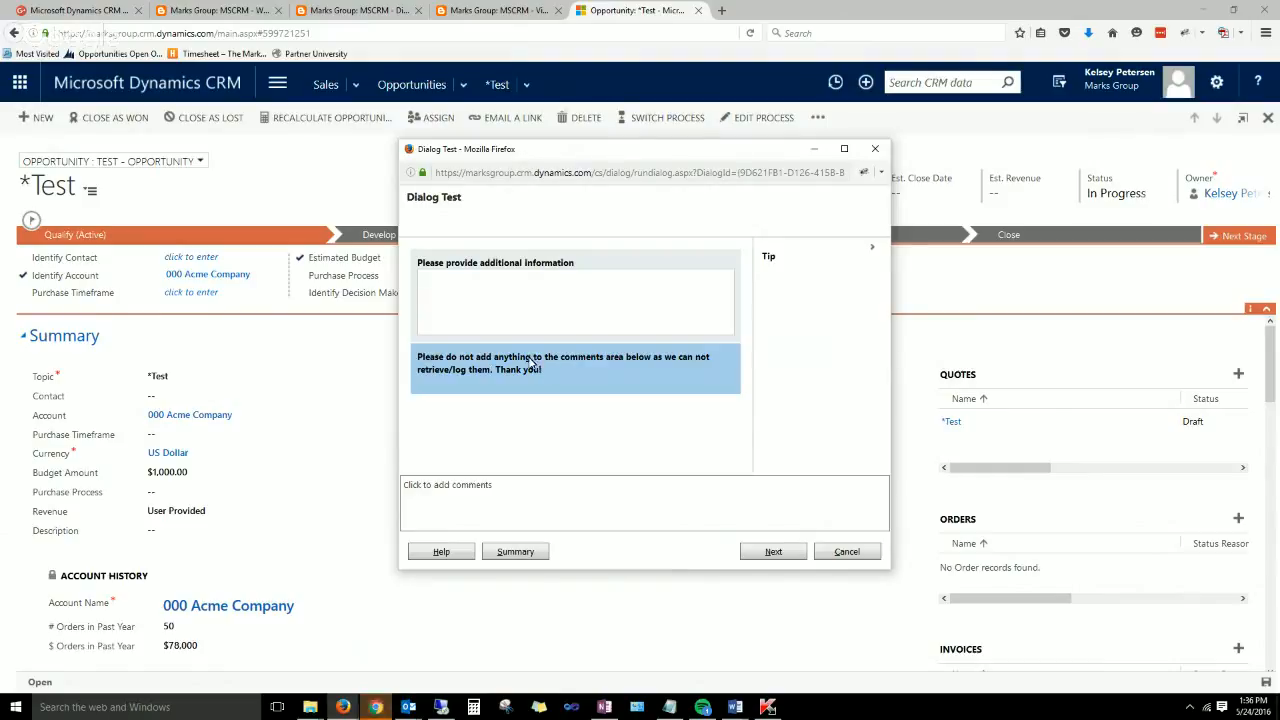
left_click(512, 489)
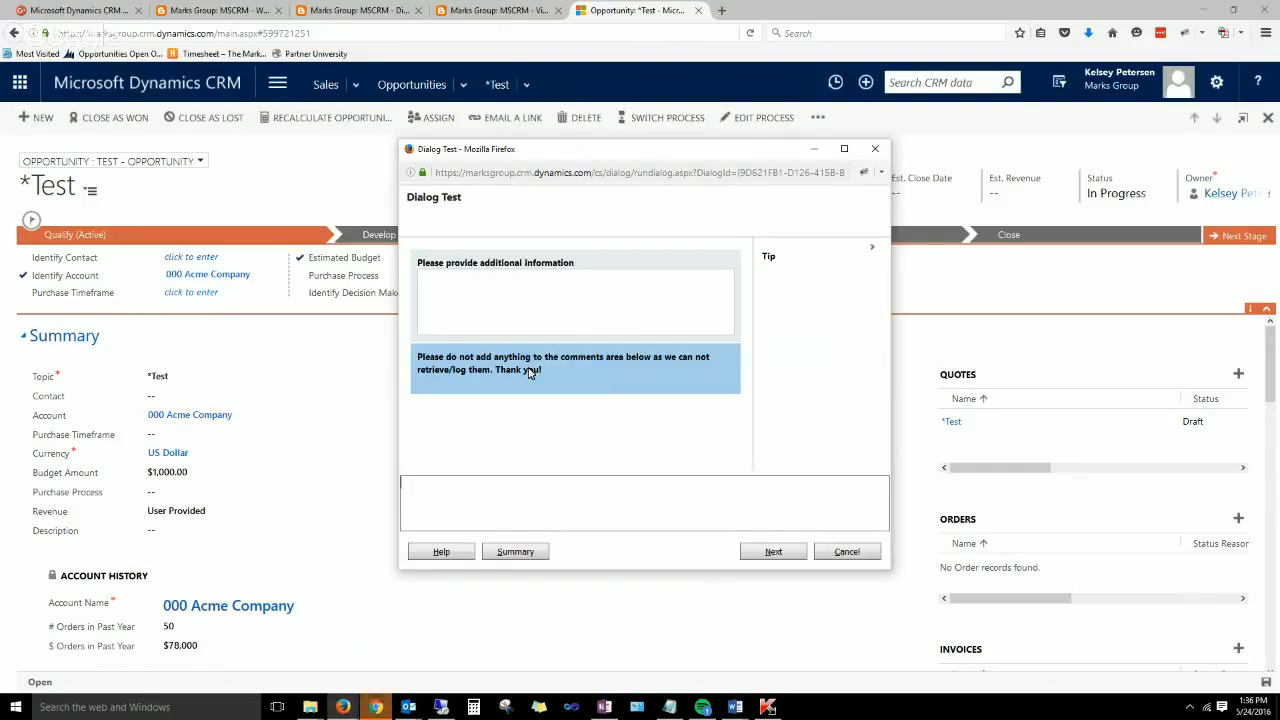
left_click(512, 312)
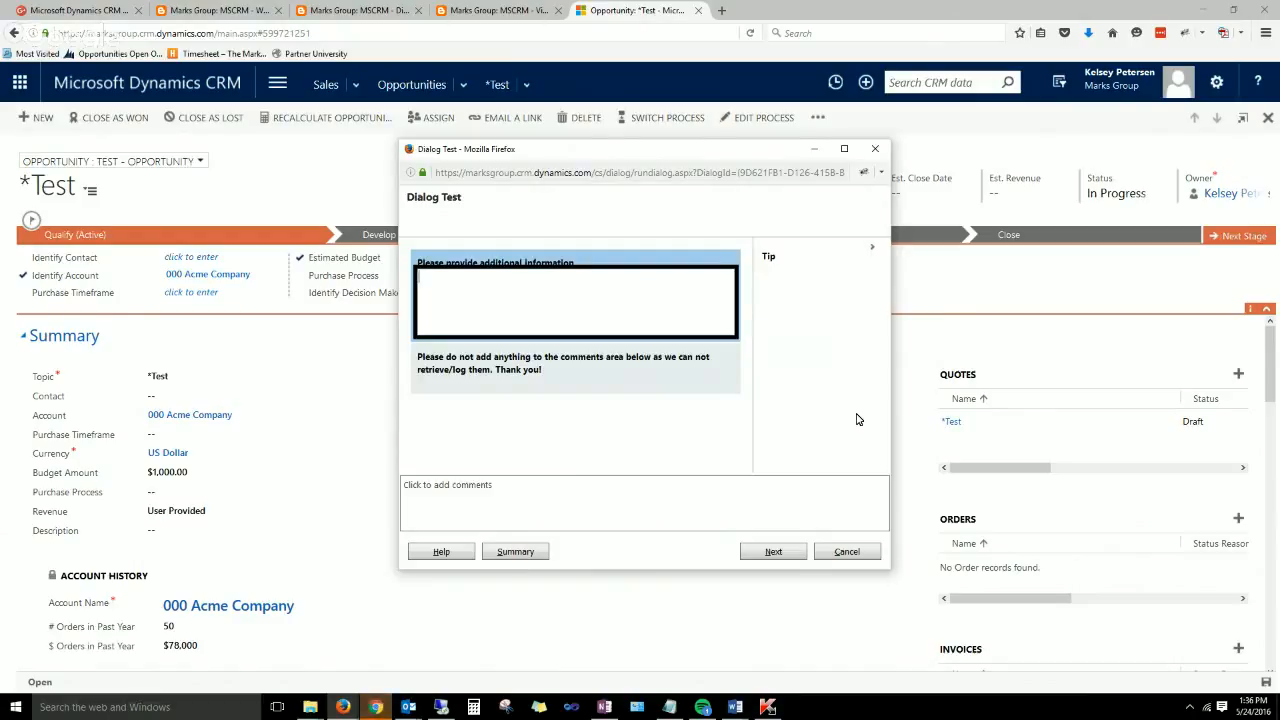
Answer the dialog with "notes in the provided box", add the comment "notes in the comments area", and finish the dialog.
type("otes in the provided box")
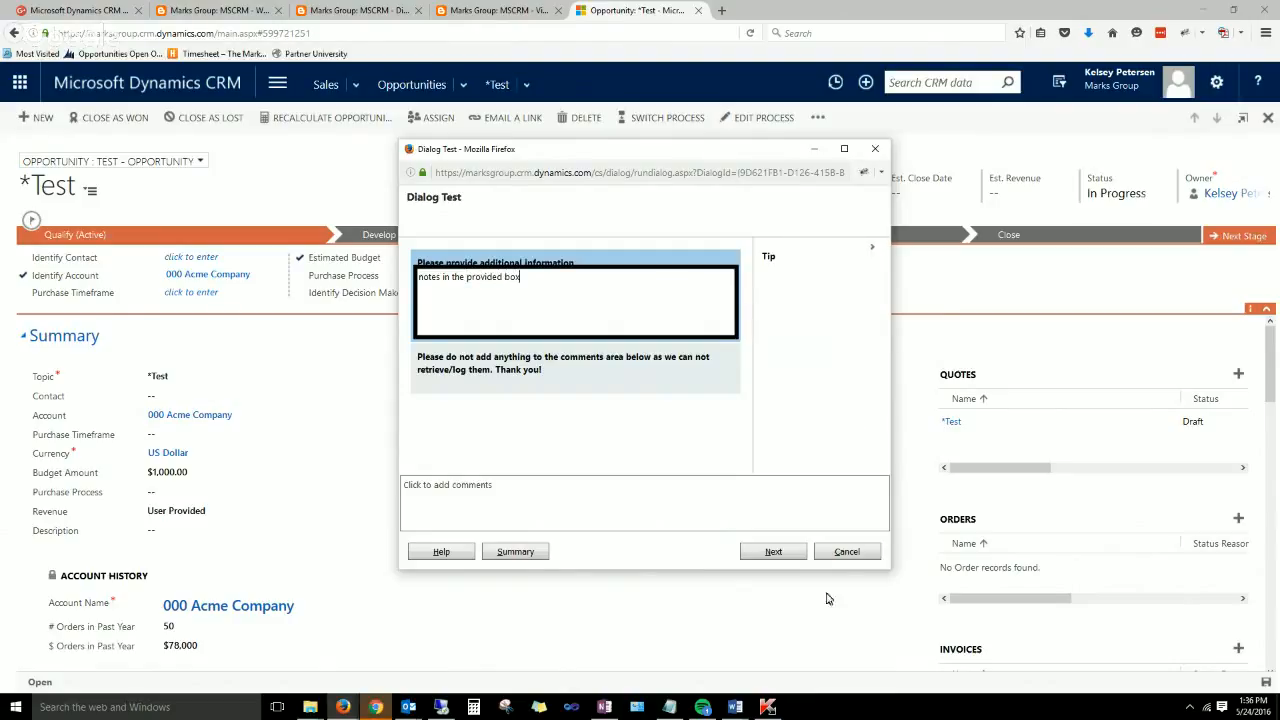
left_click(614, 492)
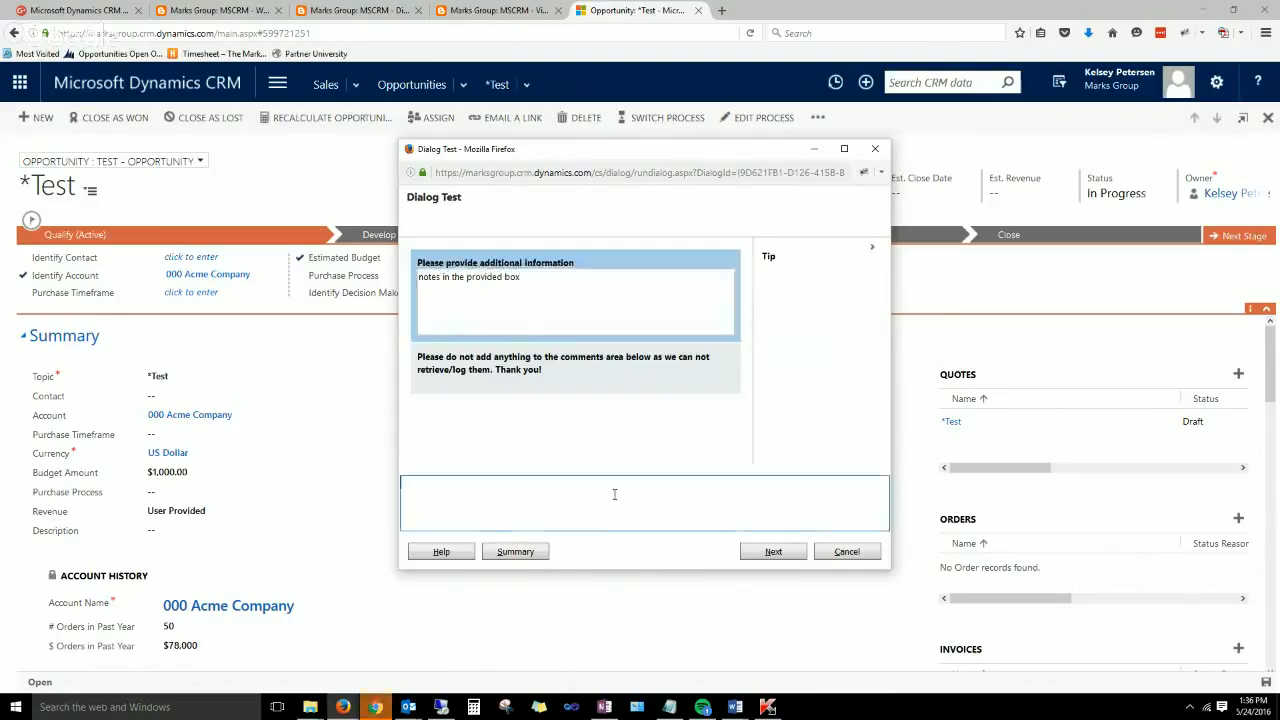
type("notes in the comments area")
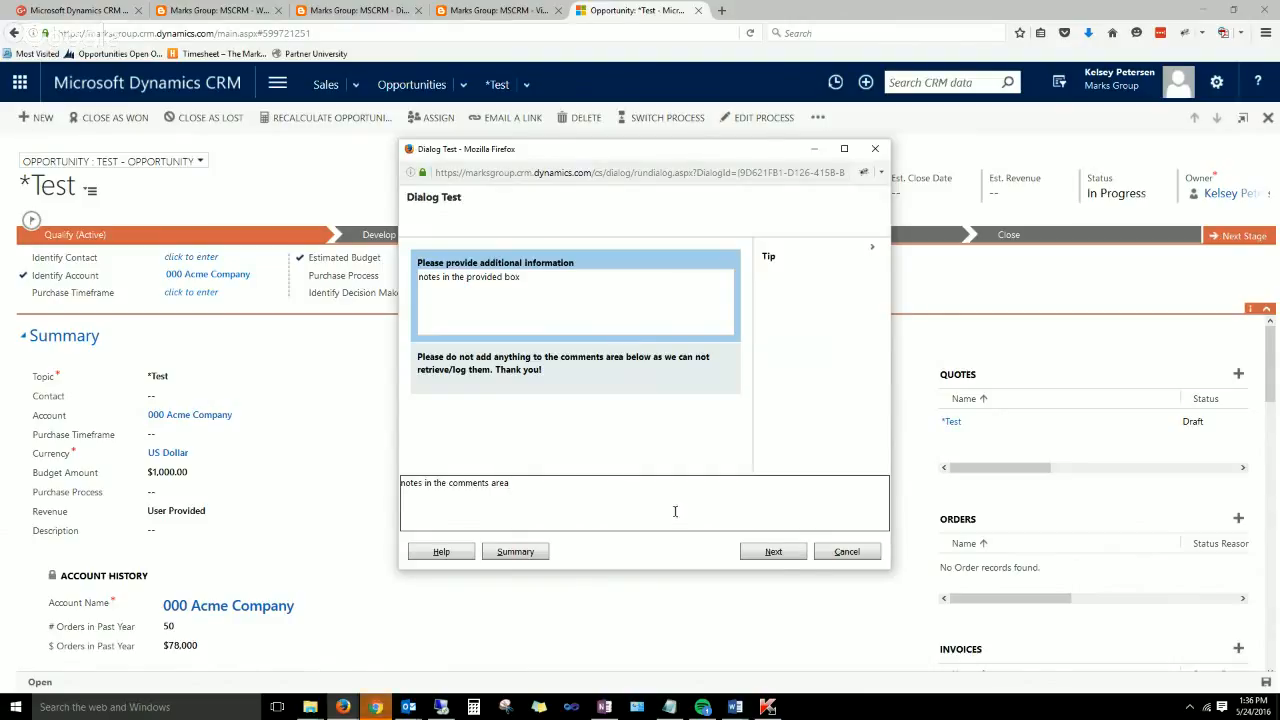
left_click(781, 555)
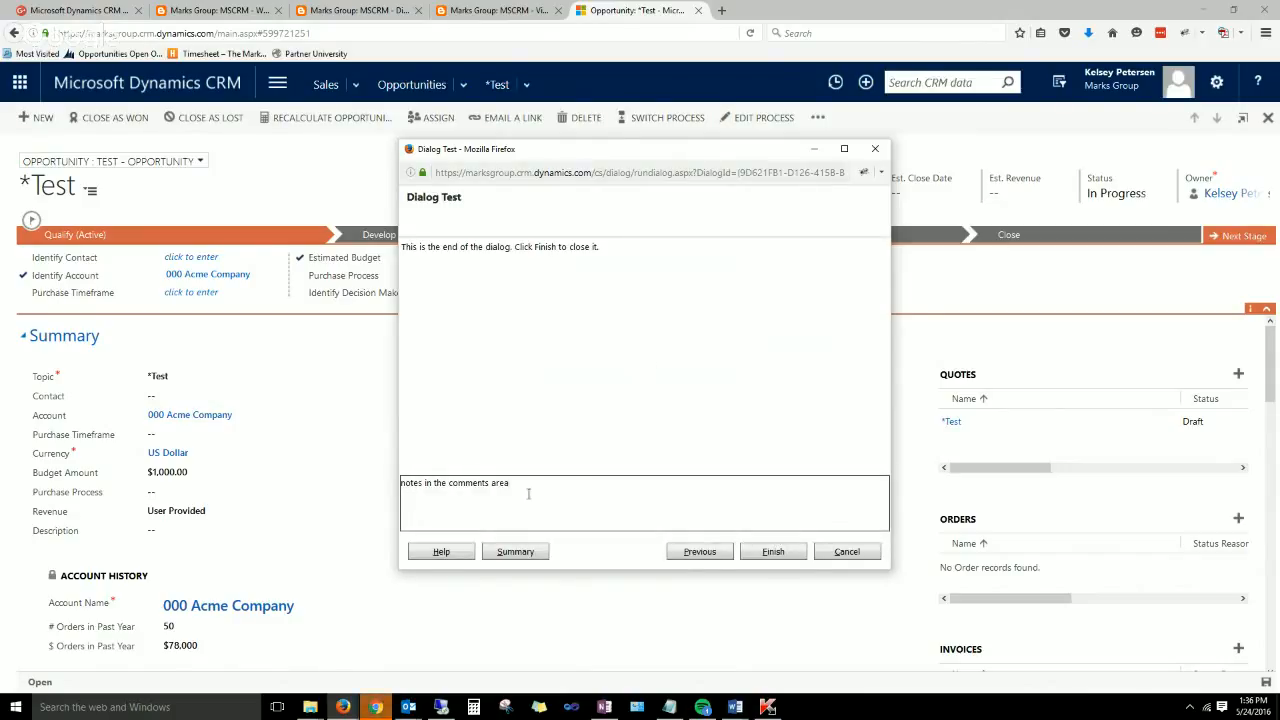
left_click(766, 551)
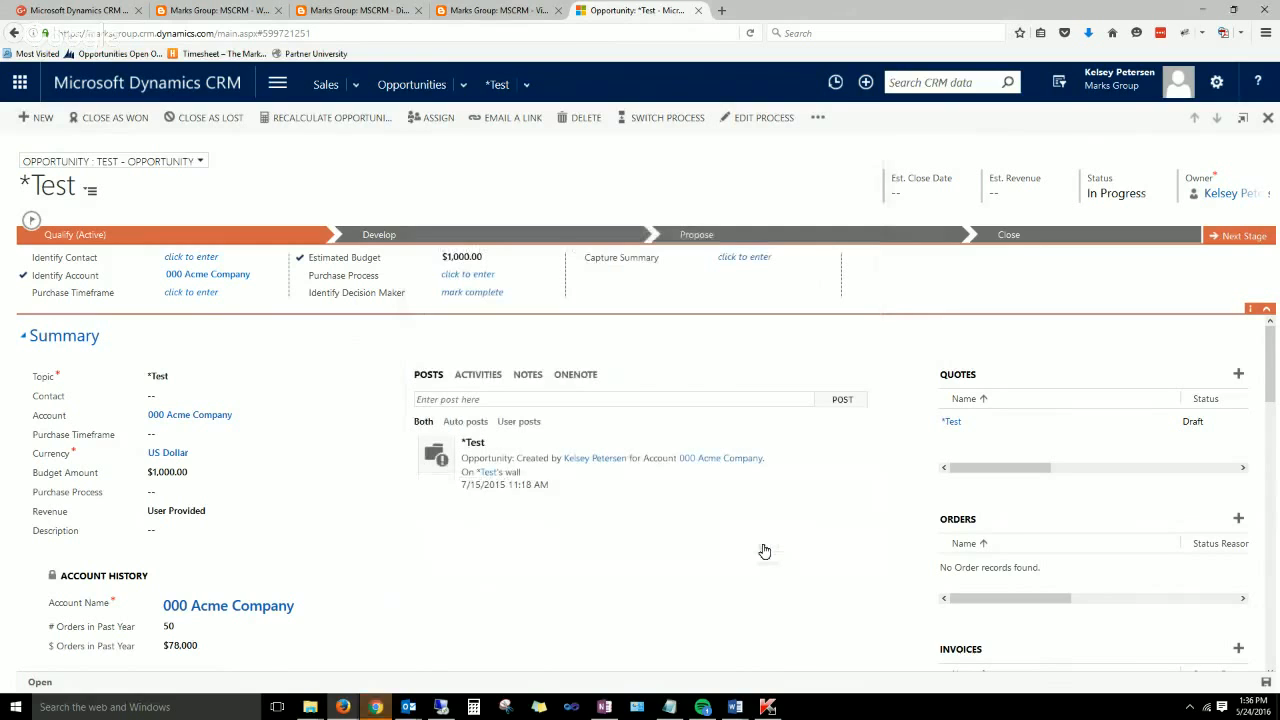
Bring back the Dialog Test process window from the Viewing Dialog Comments post and open its latest process session, regarding *Test.
left_click(514, 9)
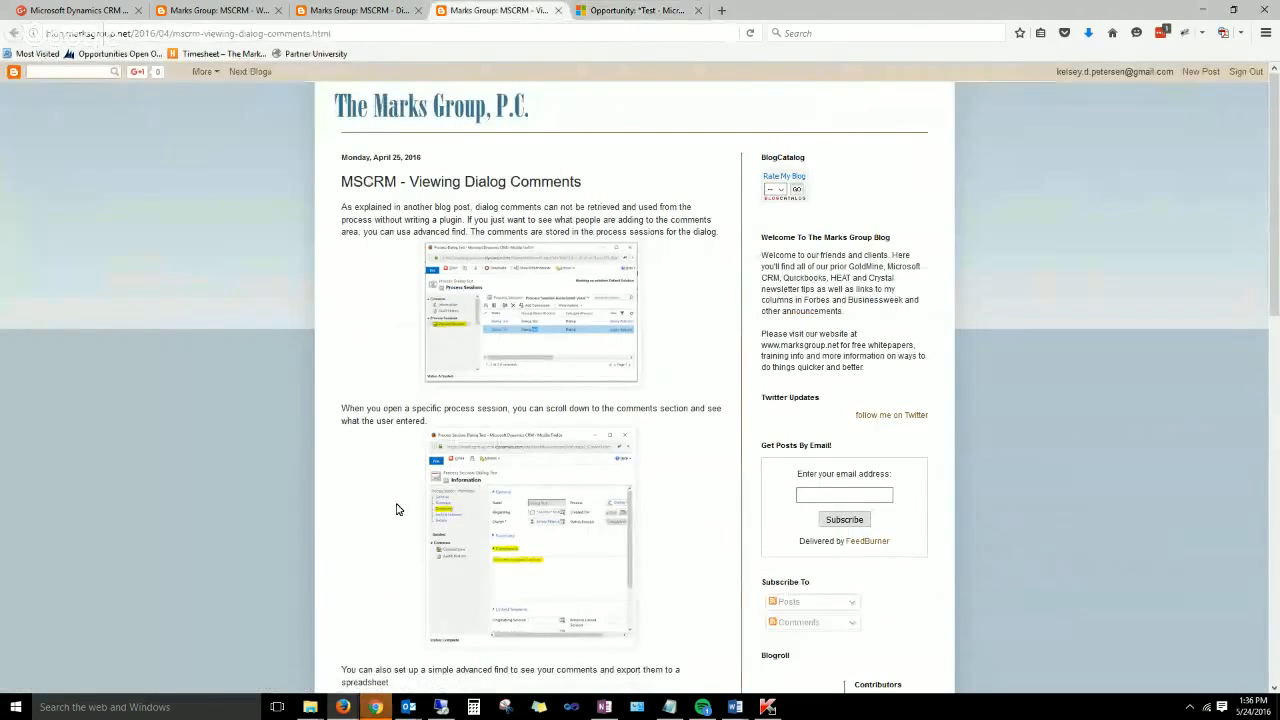
left_click(468, 661)
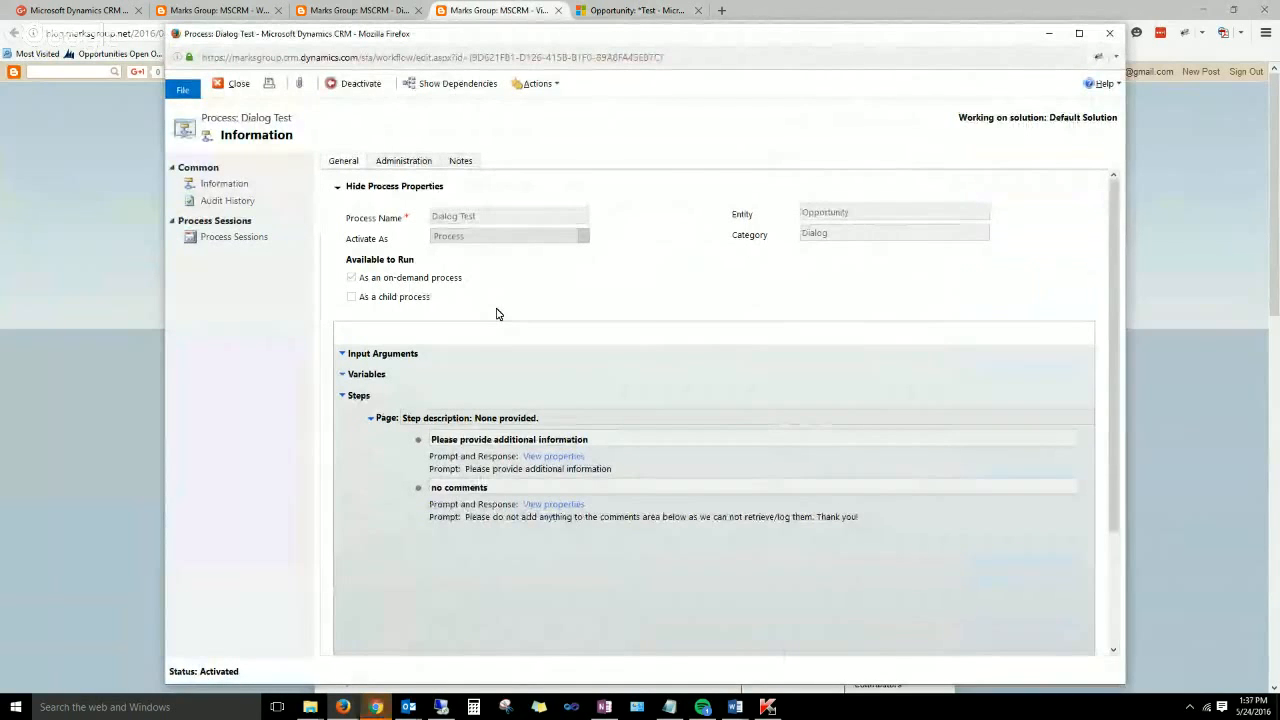
left_click(236, 240)
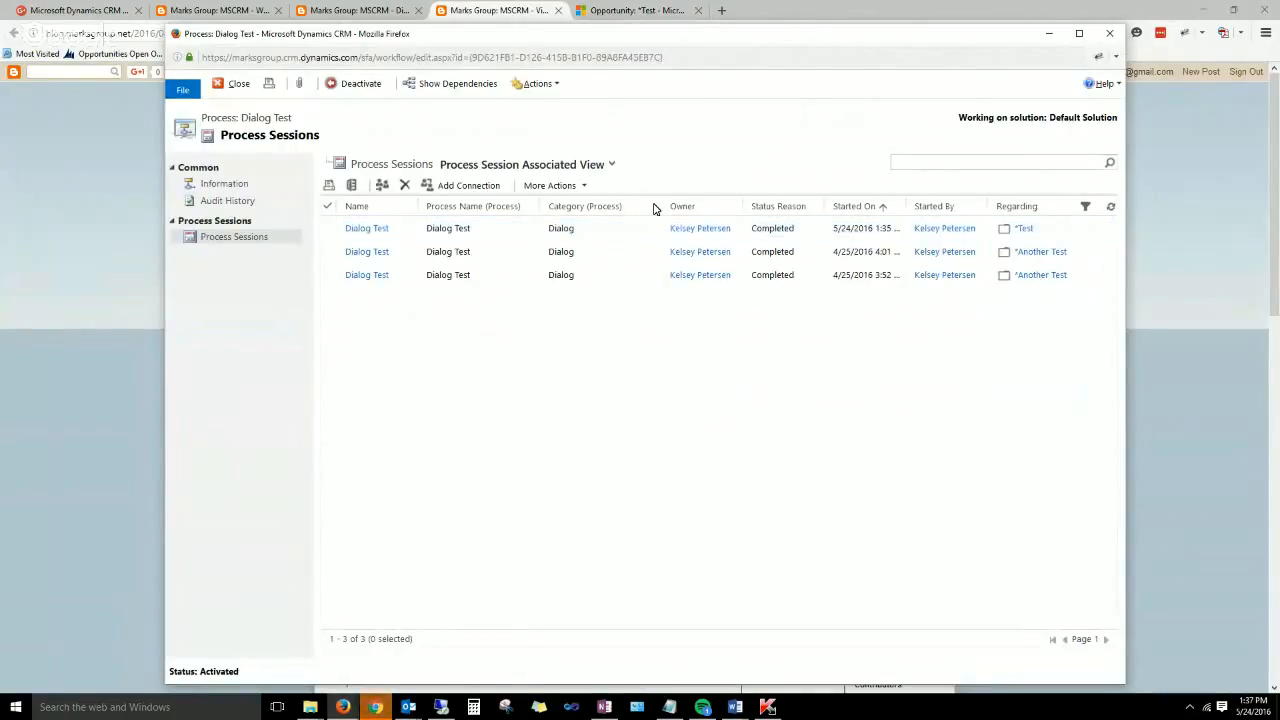
double_click(622, 230)
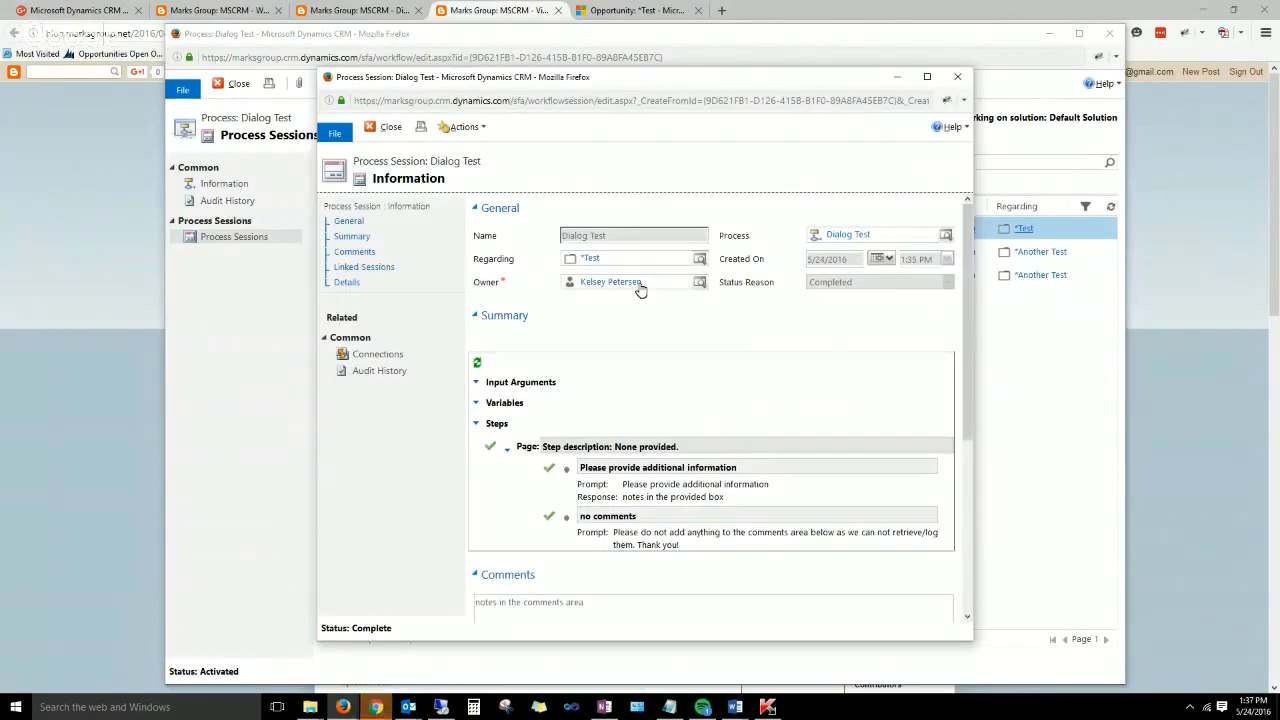
Examine the session's recorded response and its Comments section, then close the session and minimize the process window.
scroll(534, 357, "down", 2)
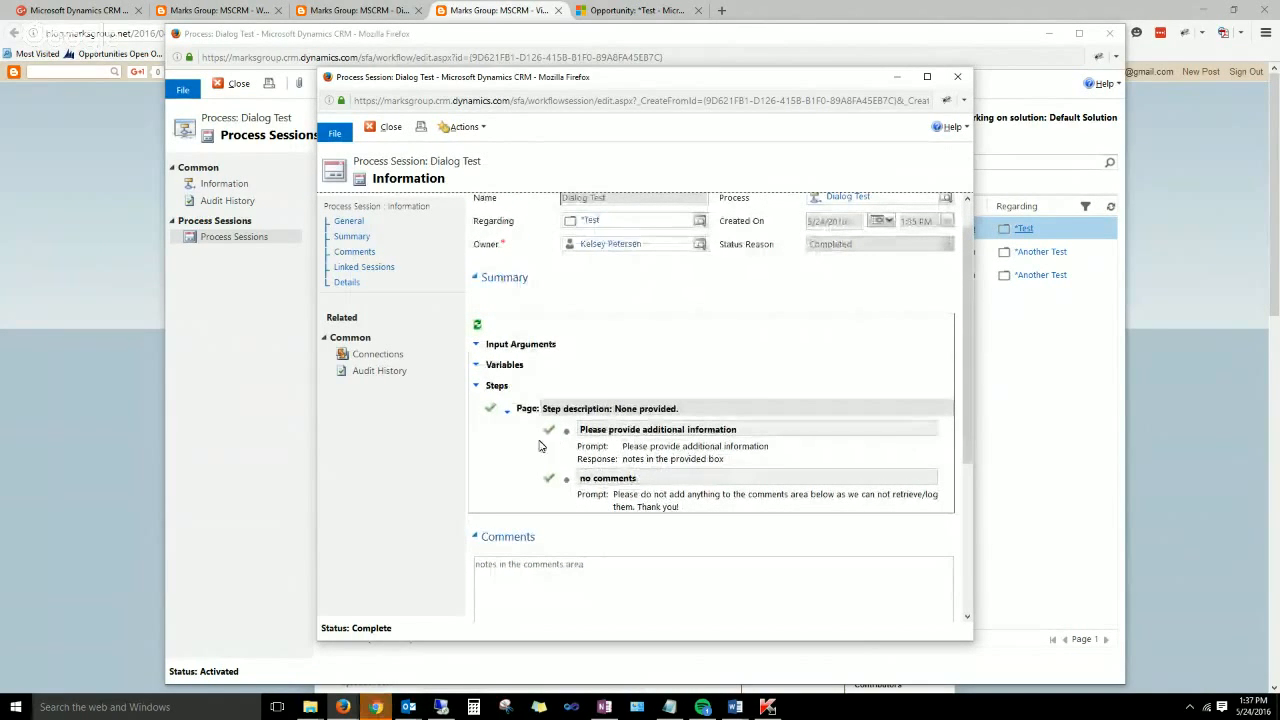
scroll(514, 440, "down", 2)
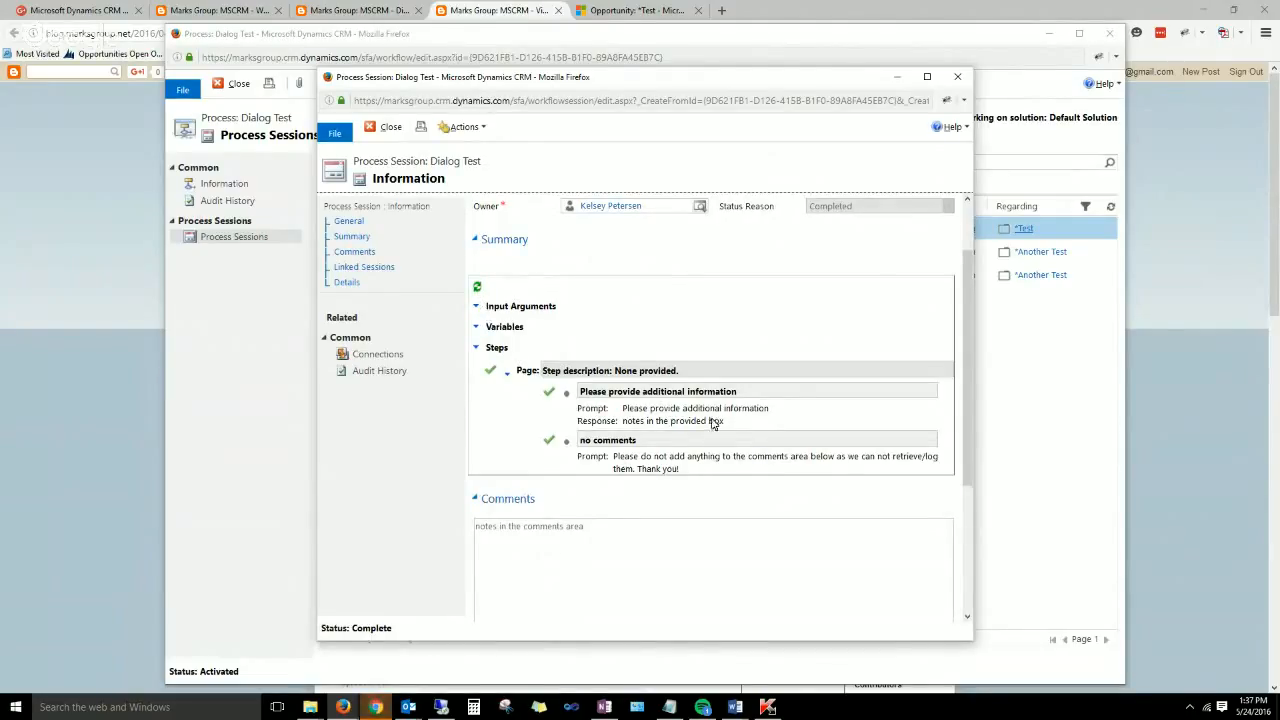
left_click_drag(724, 424, 626, 424)
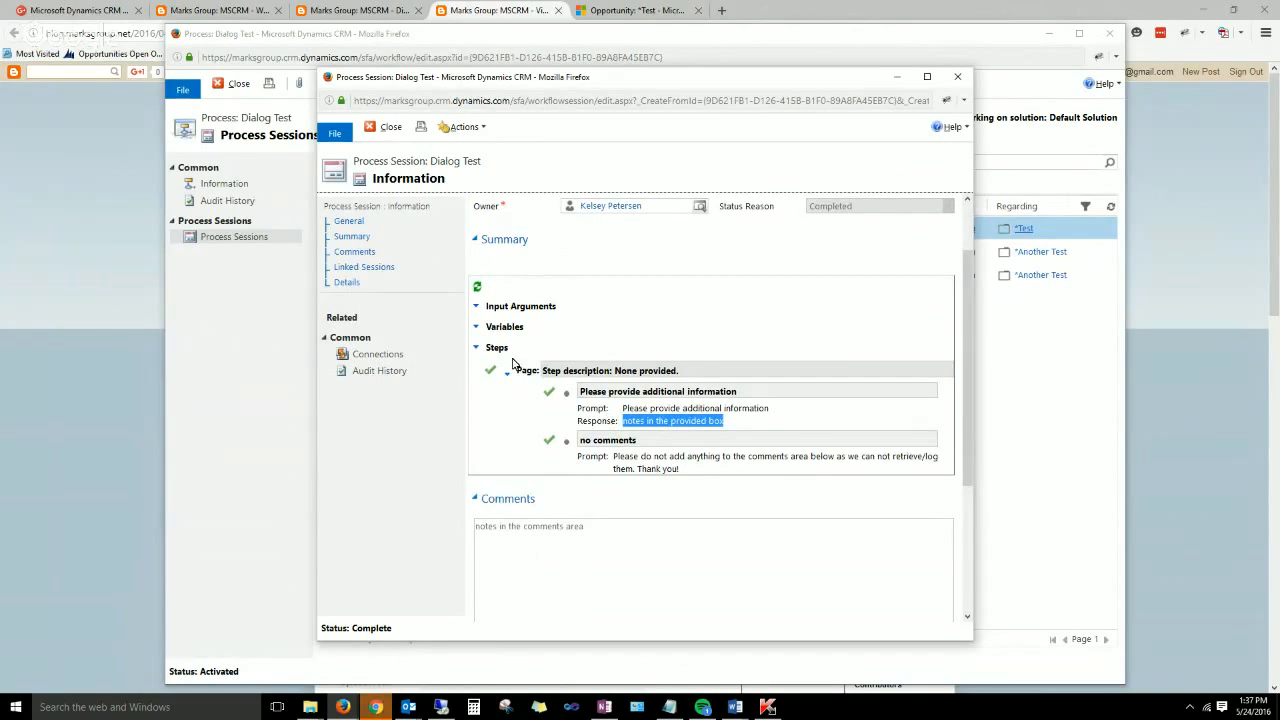
scroll(577, 437, "down", 3)
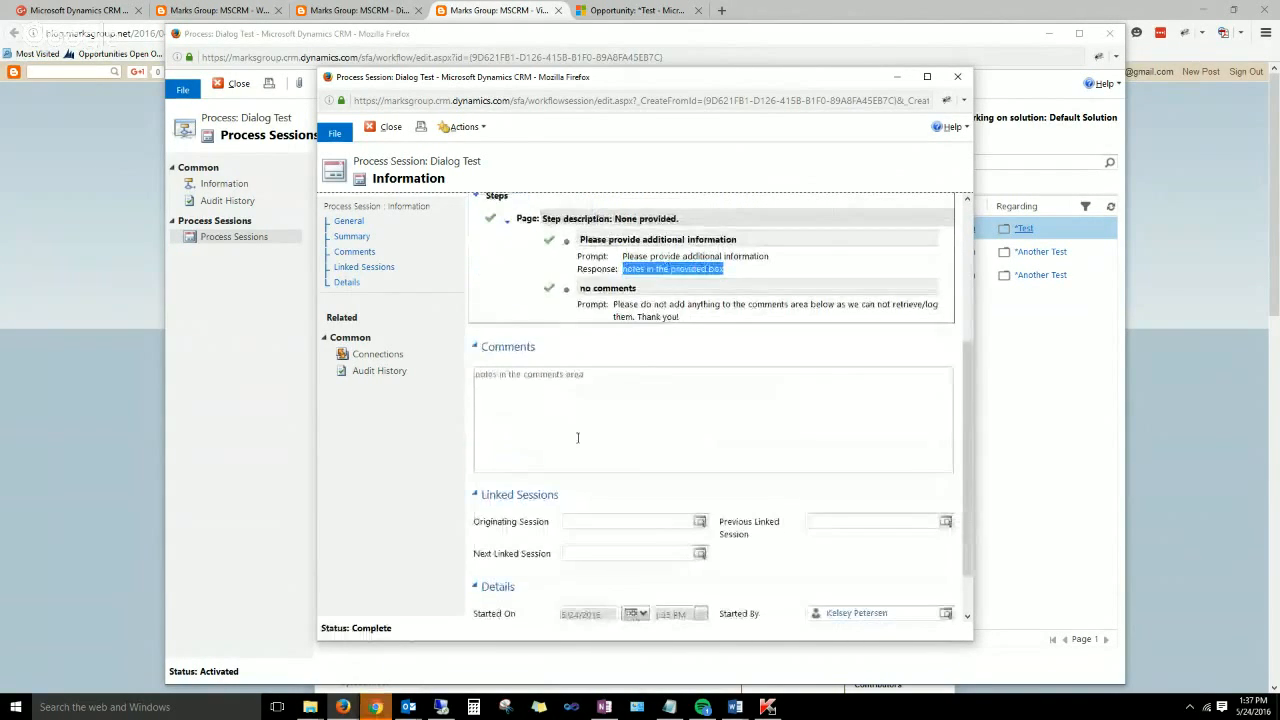
left_click(598, 377)
left_click_drag(598, 377, 476, 376)
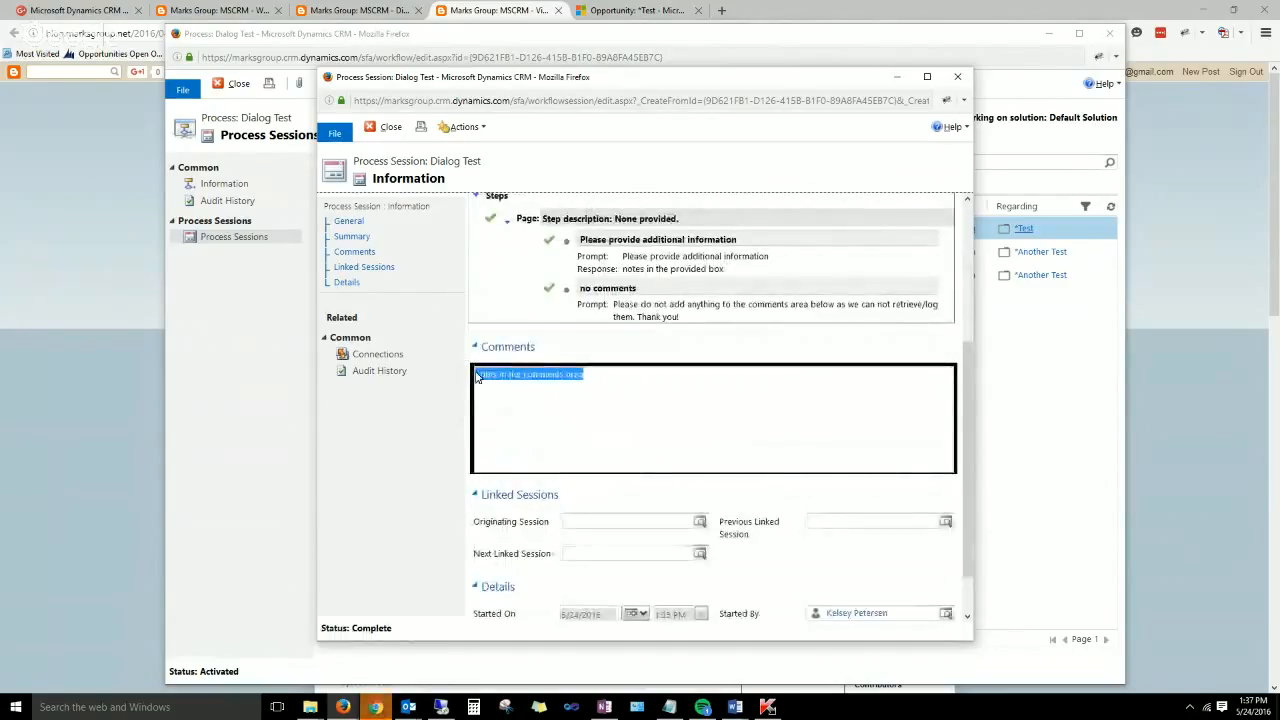
left_click(640, 391)
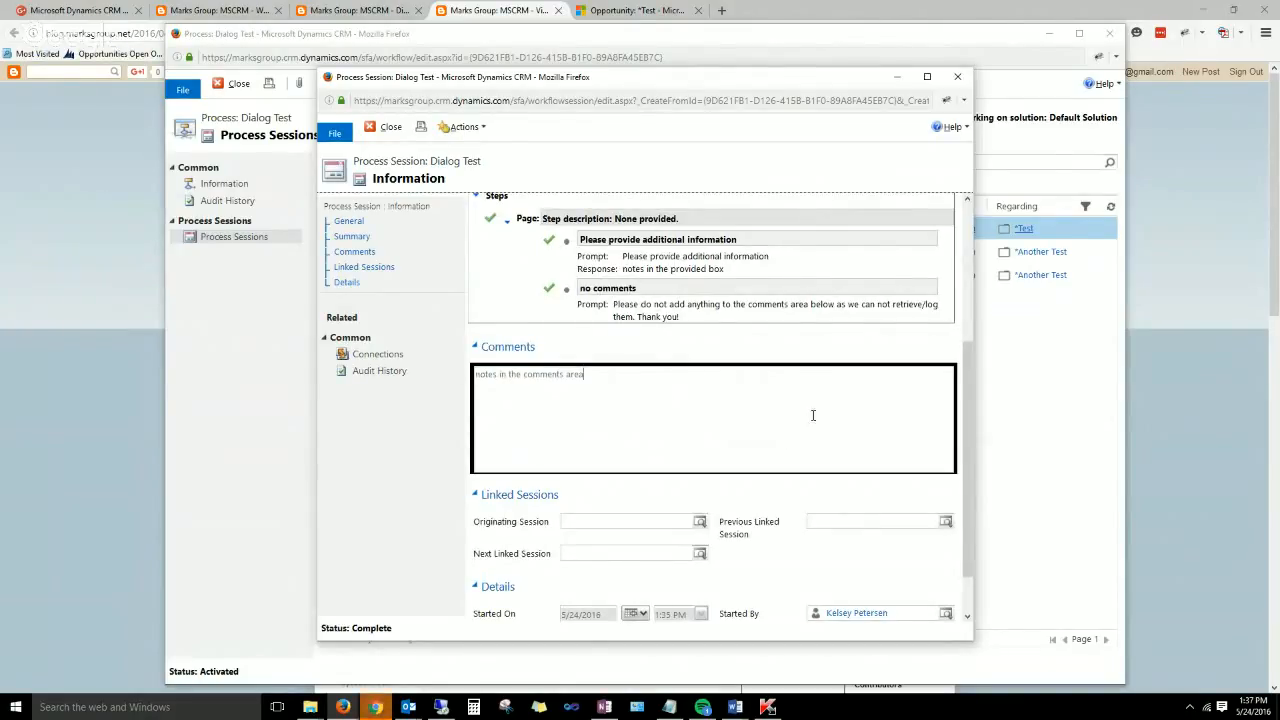
left_click(958, 78)
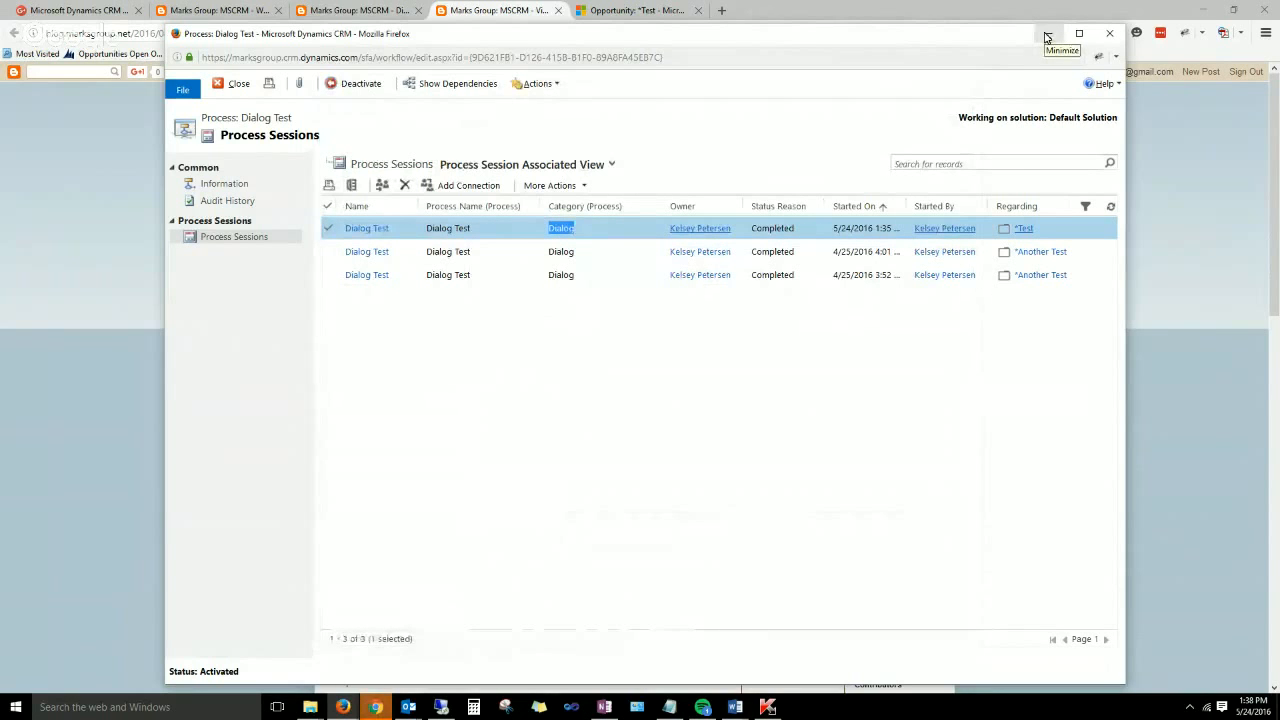
left_click(1047, 37)
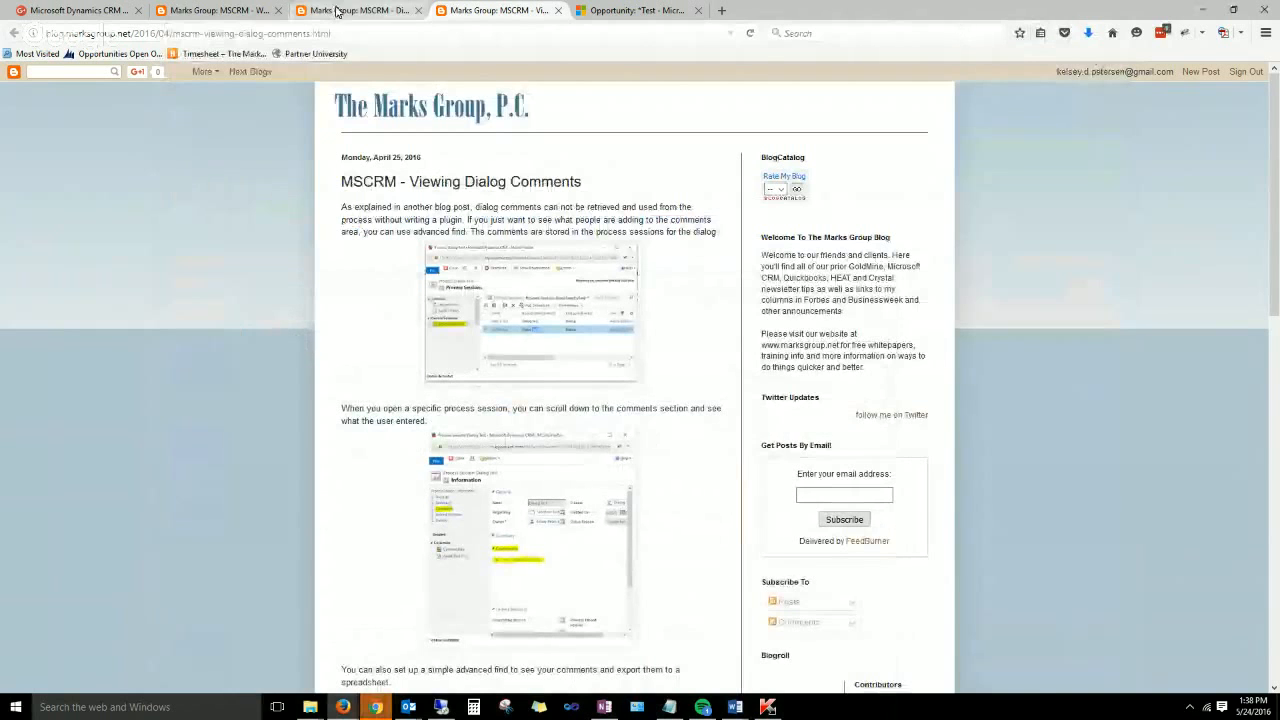
Return to the *Test opportunity and open Advanced Find with Process Sessions as the record type.
left_click(655, 10)
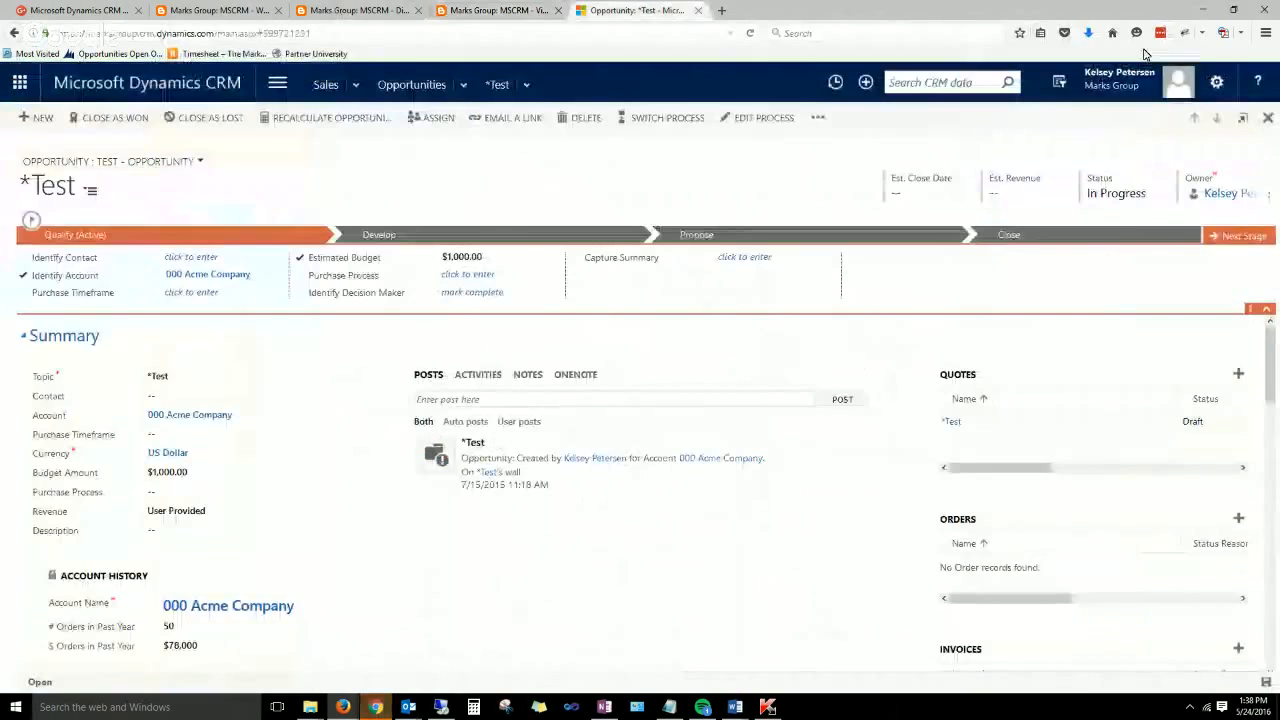
left_click(1061, 84)
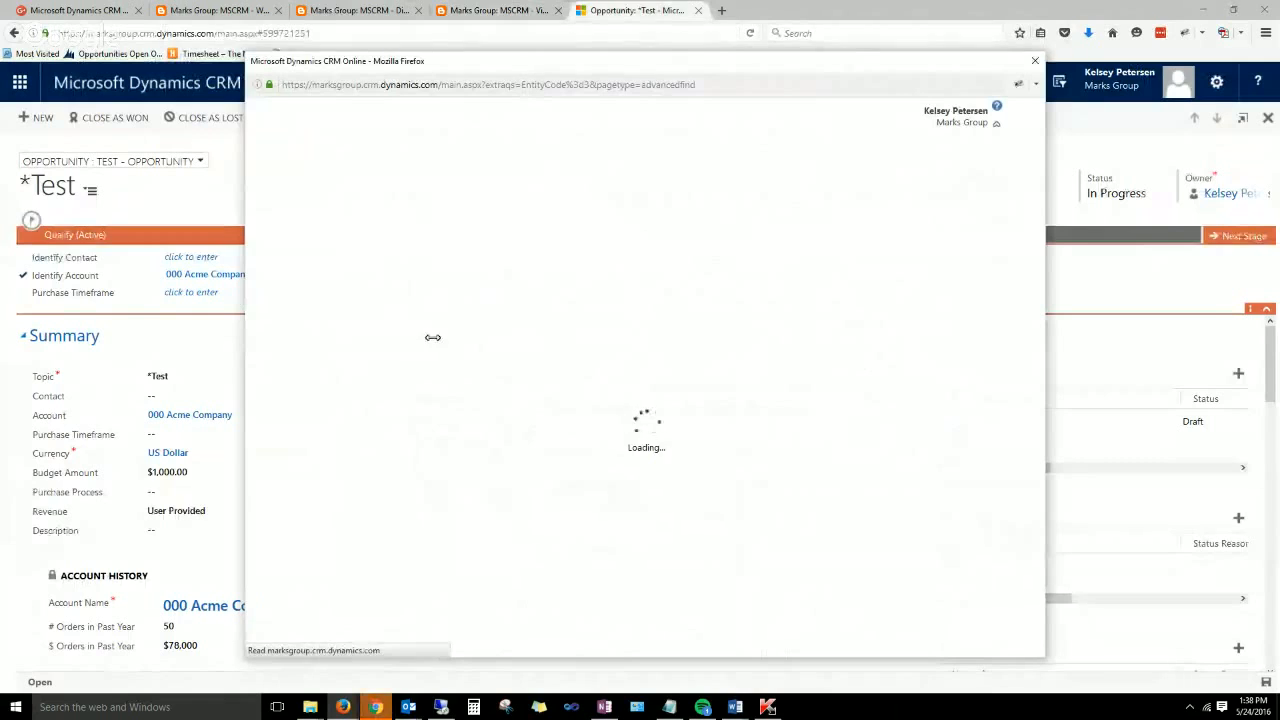
left_click(393, 223)
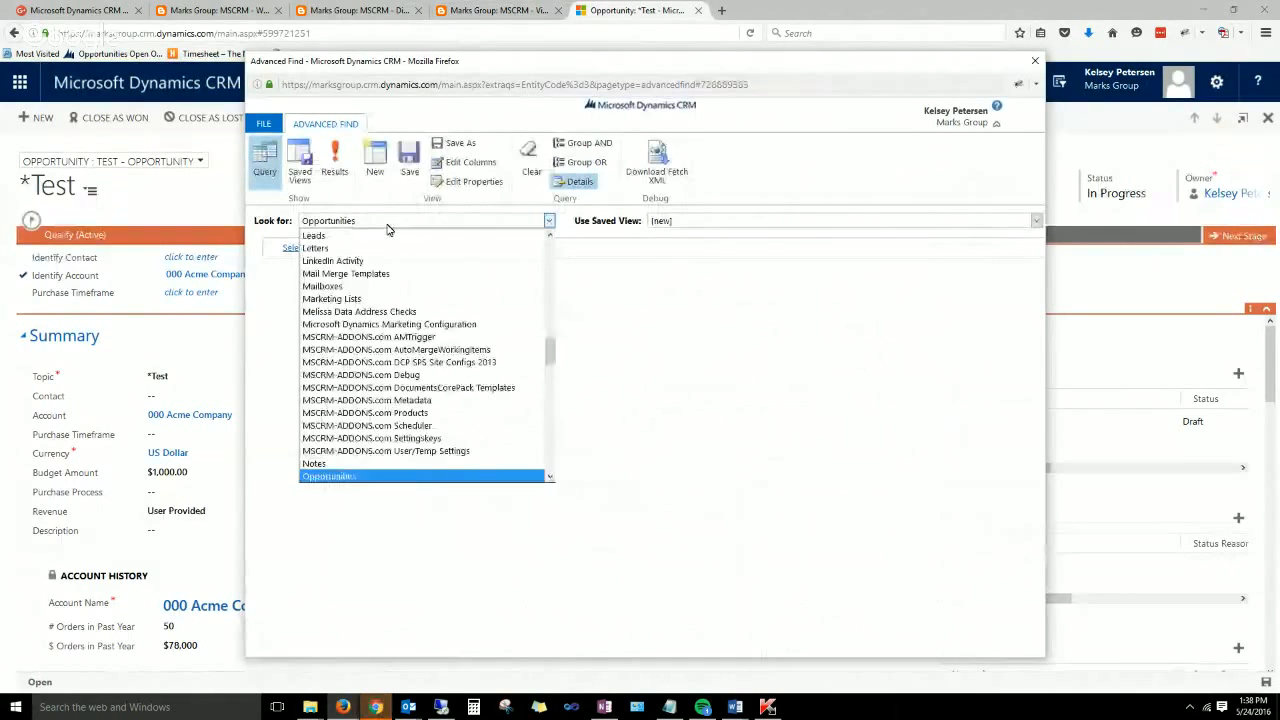
type("pro")
key("Return")
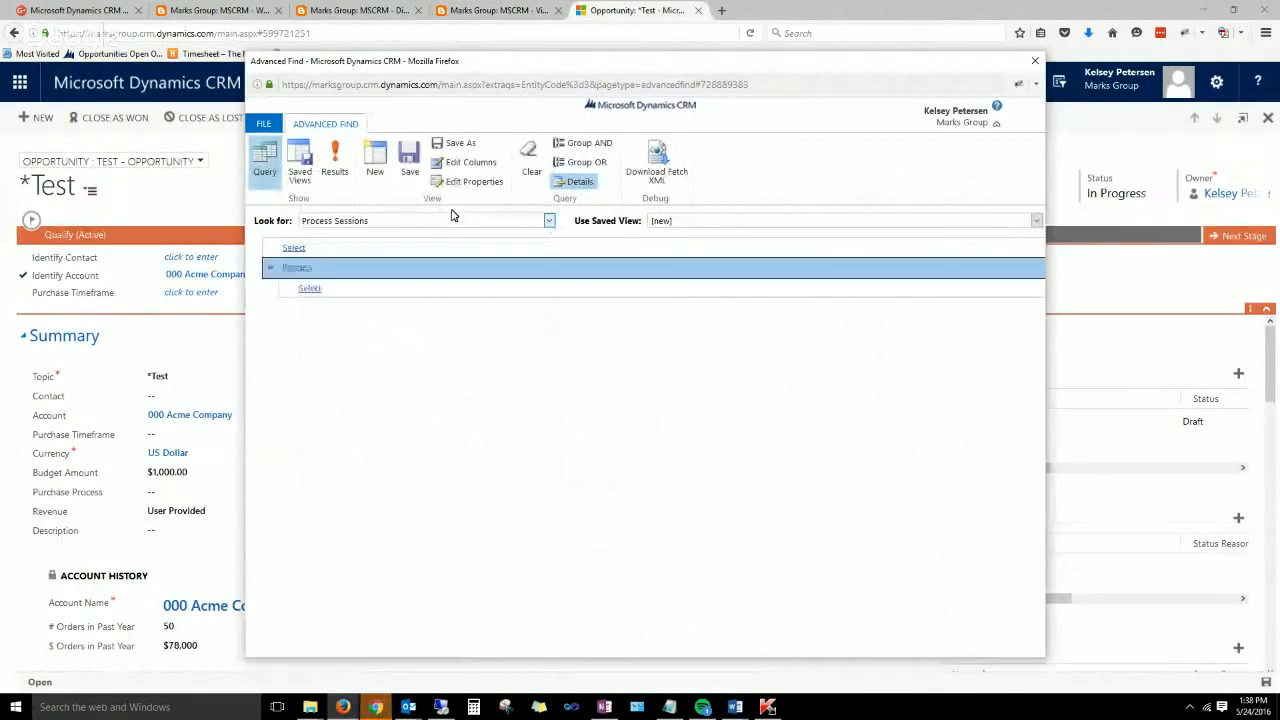
Add a query condition that Comments Contains Data.
left_click(338, 251)
left_click(337, 251)
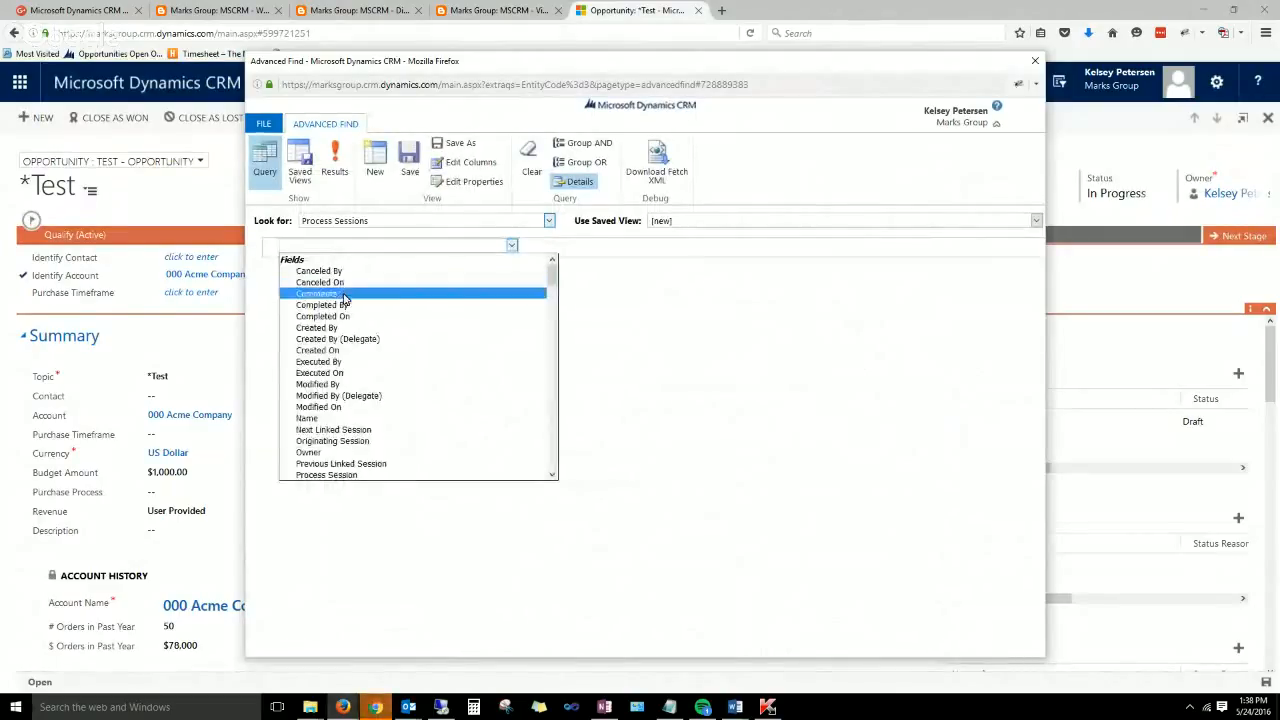
left_click(347, 294)
left_click(420, 248)
left_click(488, 248)
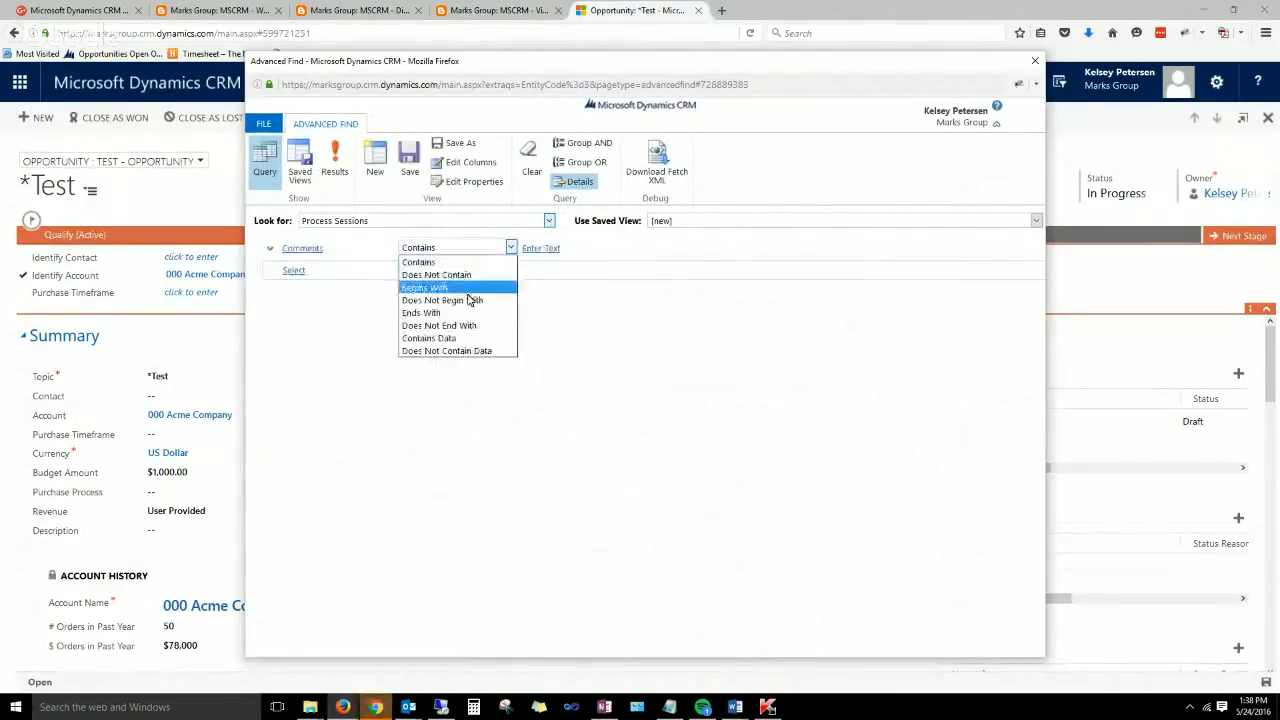
left_click(457, 338)
Try to edit the columns of the new Process Sessions query.
left_click(466, 162)
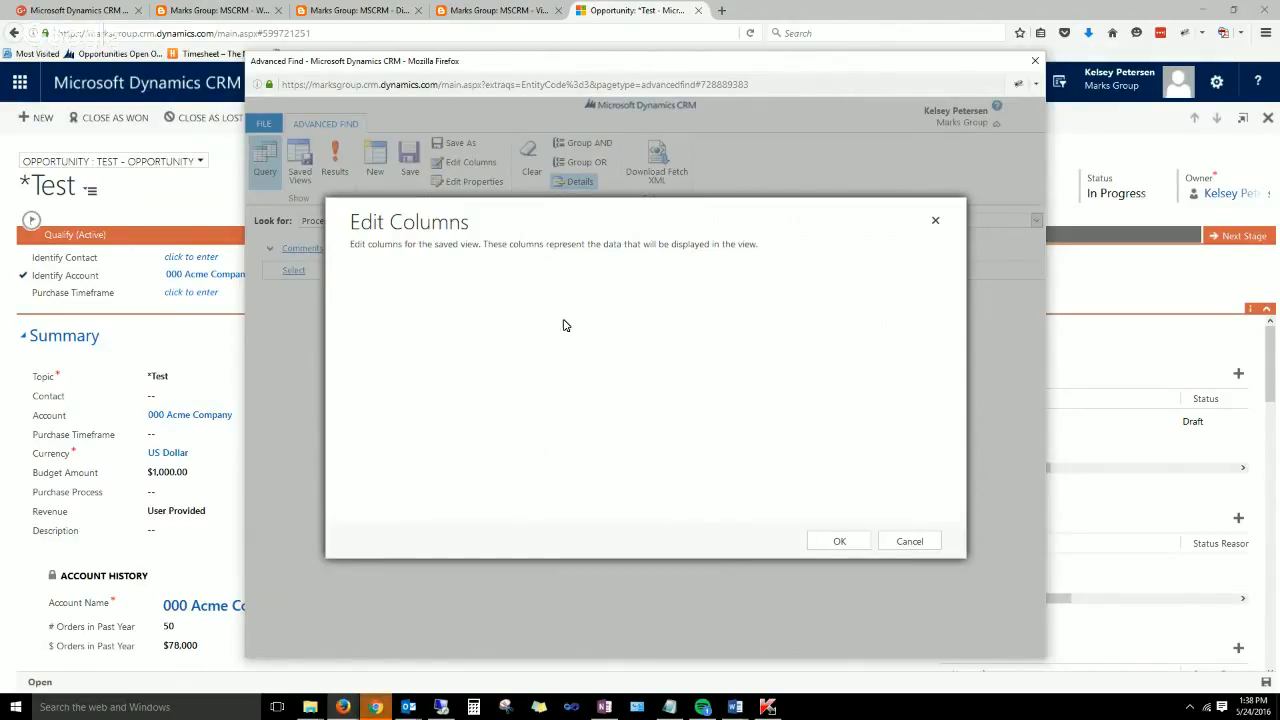
left_click(909, 542)
left_click(466, 162)
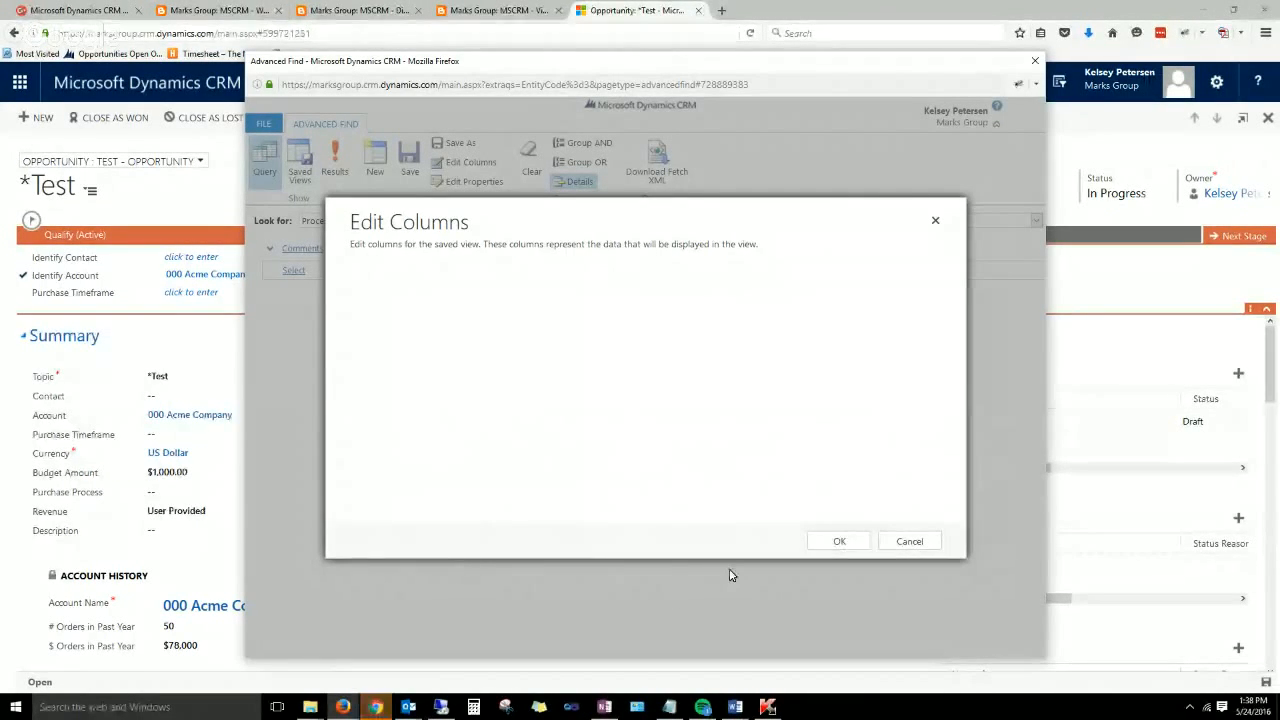
left_click(840, 541)
Load the My Complete Process Sessions saved view, discarding the current condition, and open its column editor.
left_click(748, 221)
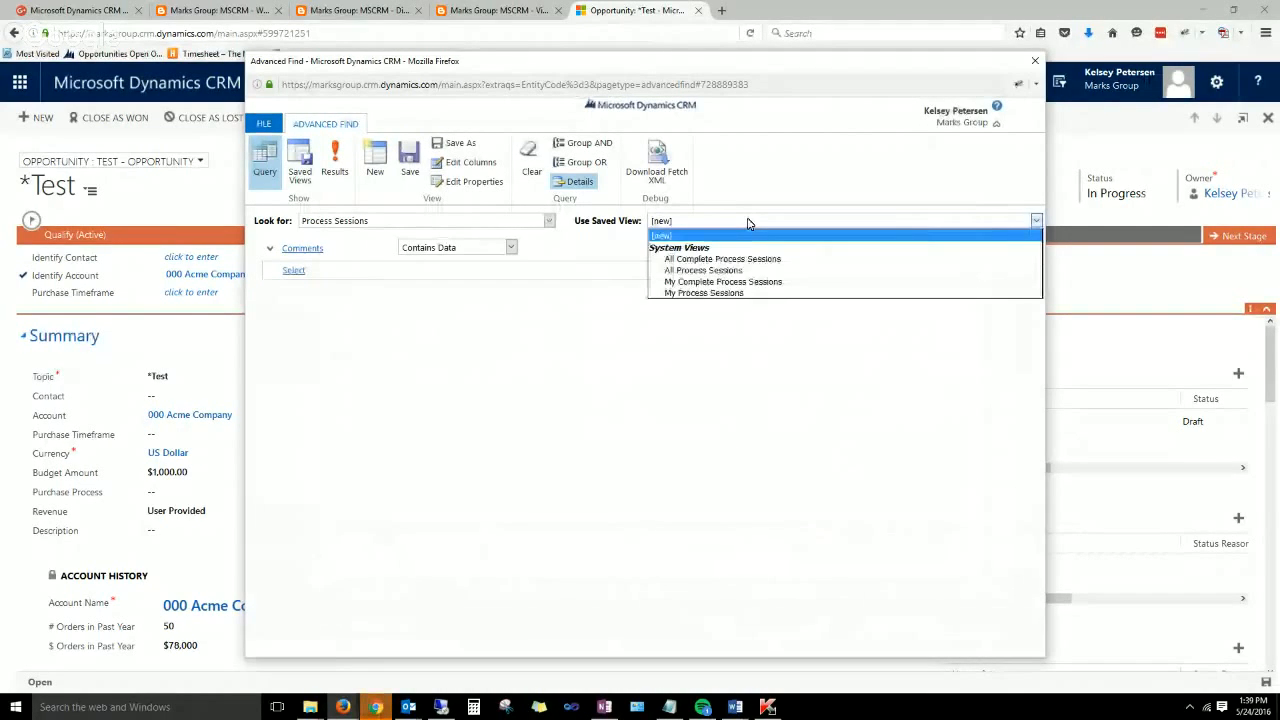
left_click(716, 286)
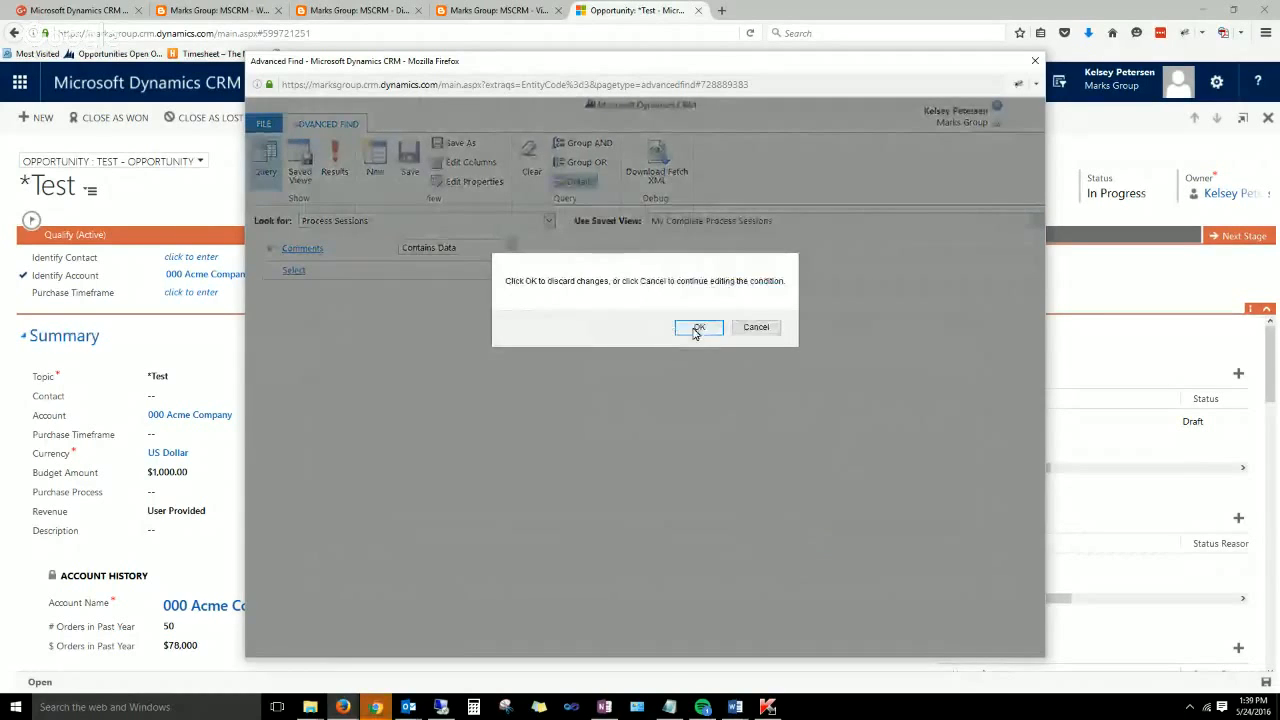
left_click(690, 331)
left_click(478, 165)
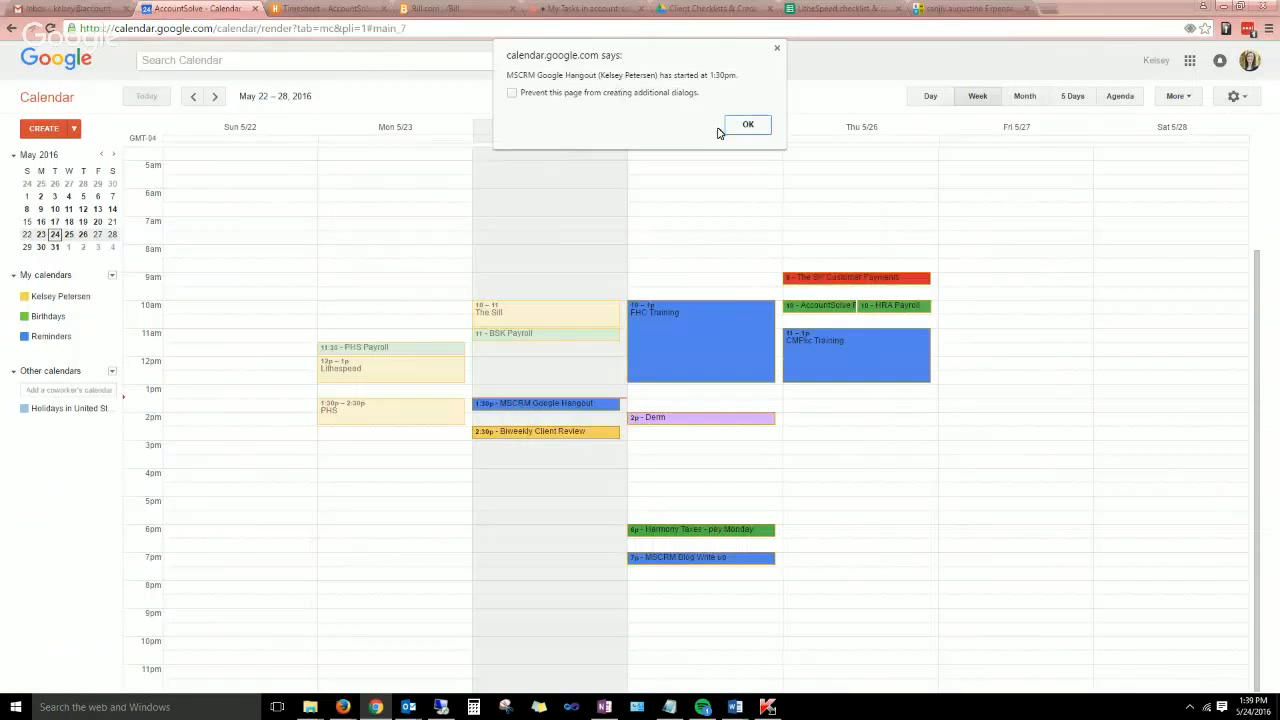
Dismiss the calendar reminder, minimize the calendar window, and cancel the view's column editing in Advanced Find.
left_click(745, 124)
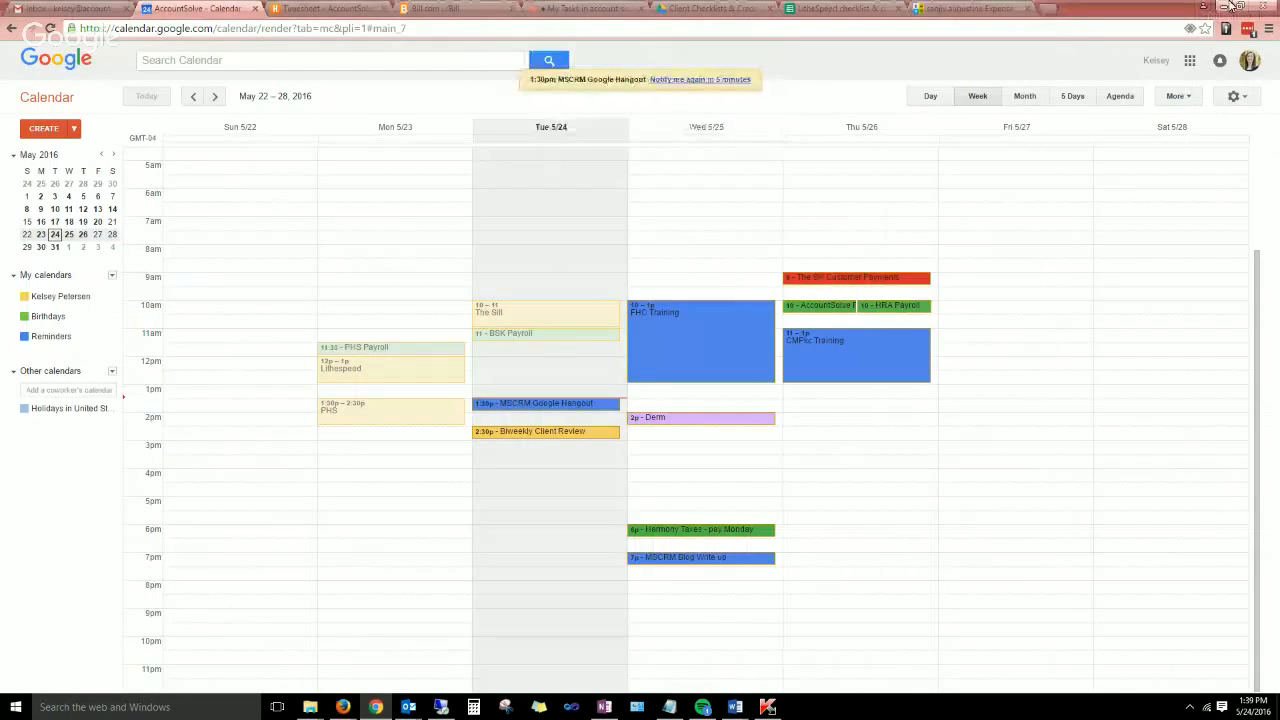
left_click(1225, 7)
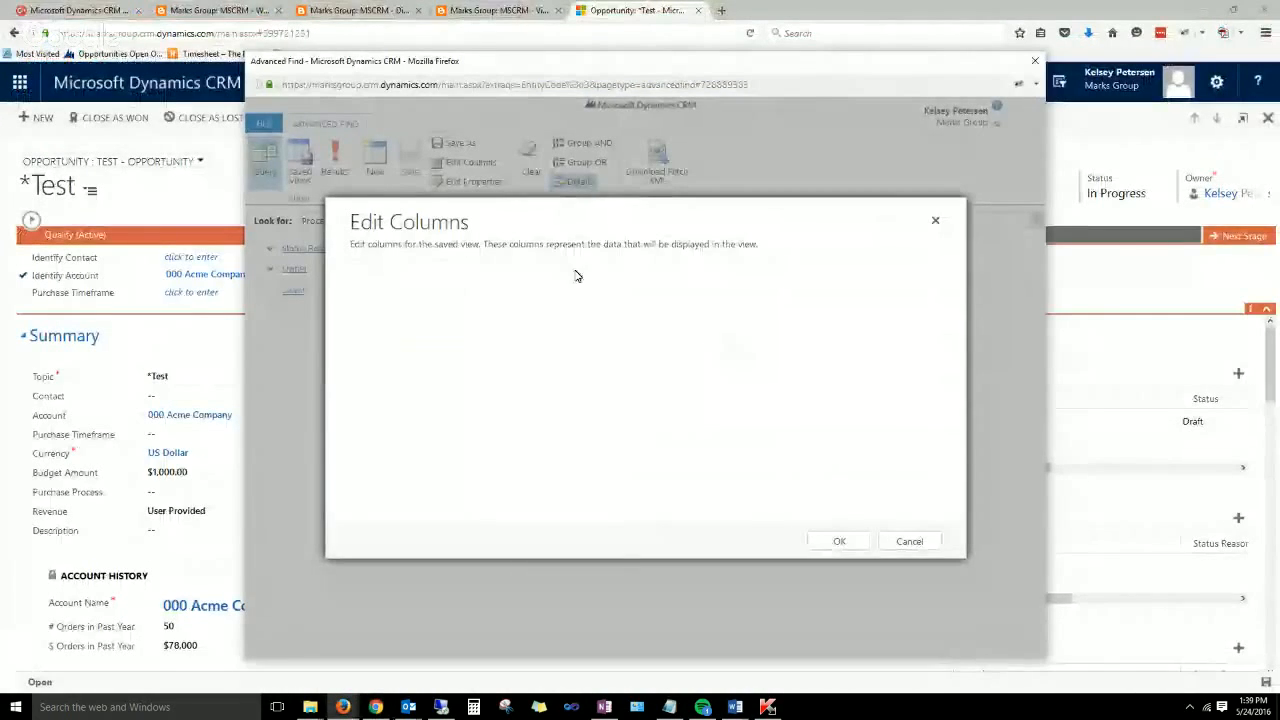
left_click_drag(360, 223, 628, 428)
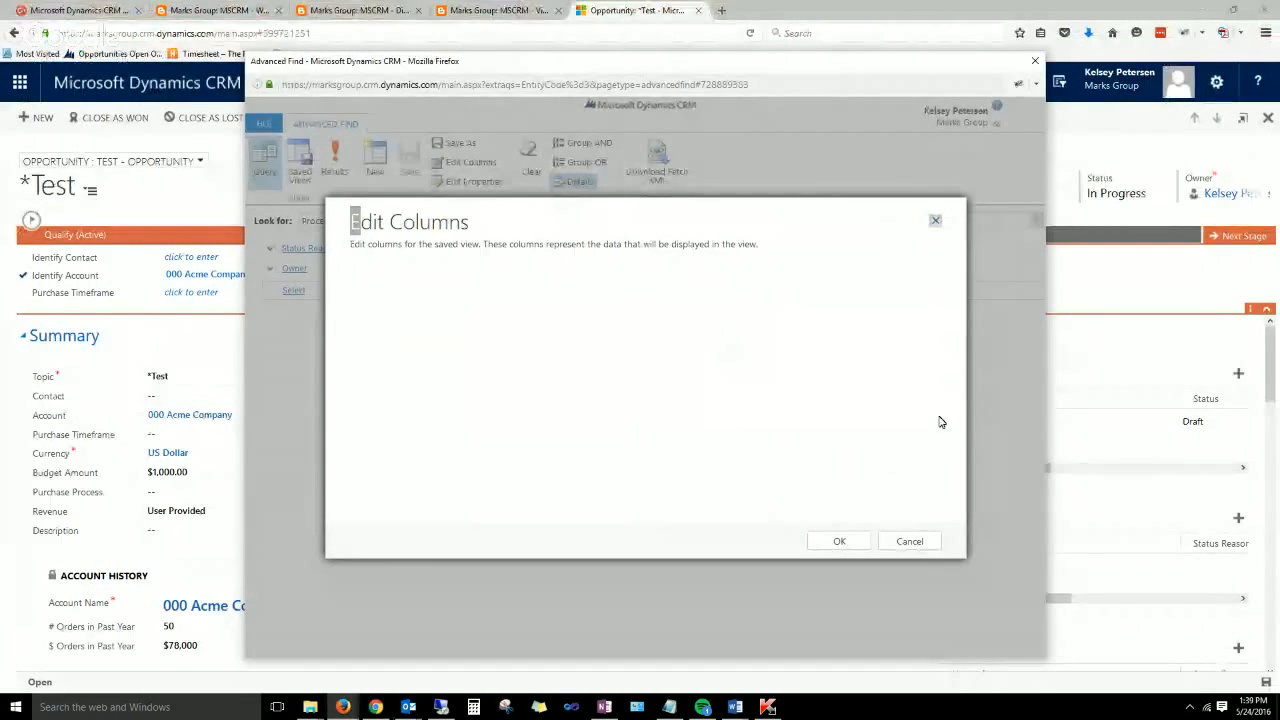
left_click(928, 541)
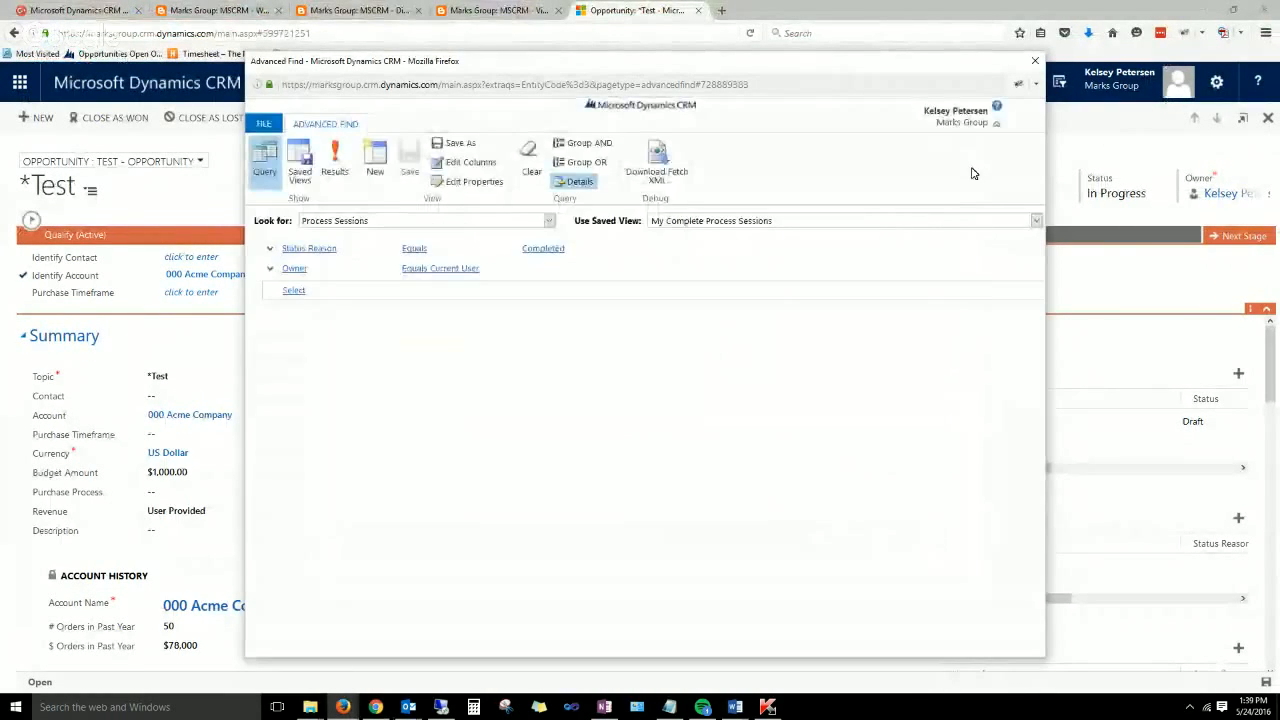
Close Advanced Find, reduce the browser's page zoom by two levels, and reopen Advanced Find from the *Test opportunity.
left_click(1035, 63)
left_click(1265, 33)
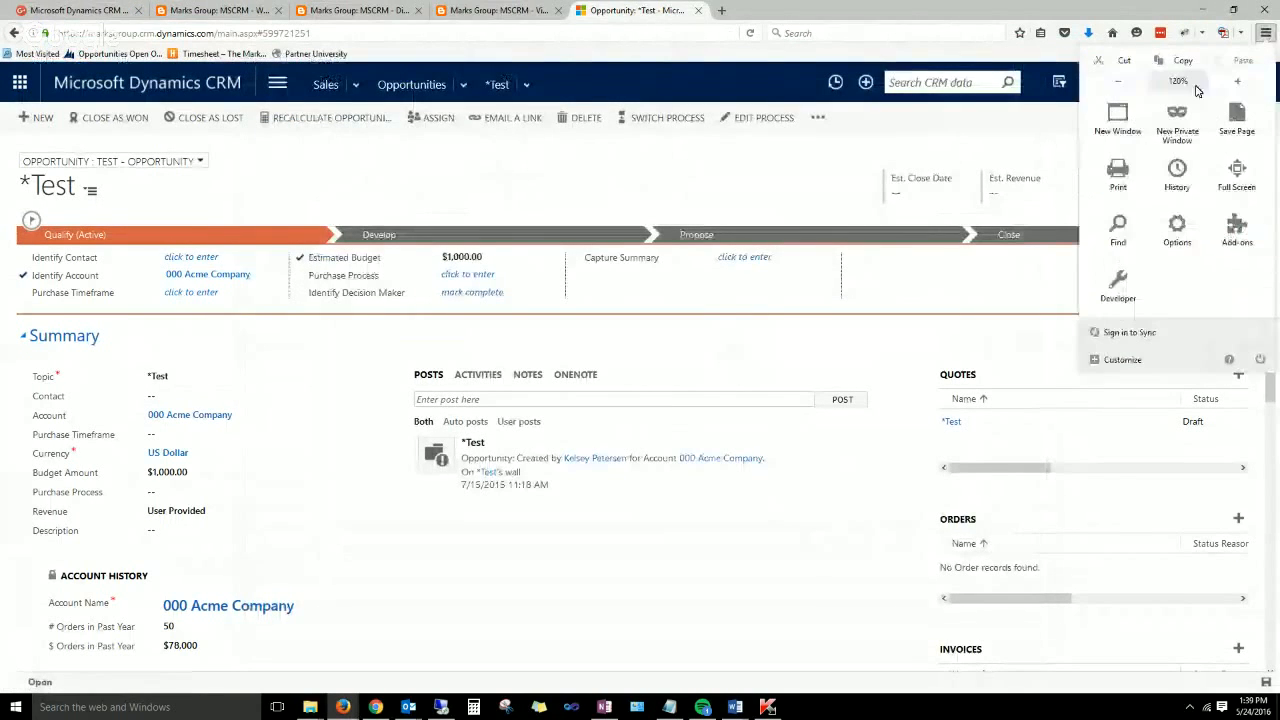
left_click(1118, 82)
left_click(1118, 82)
left_click(931, 137)
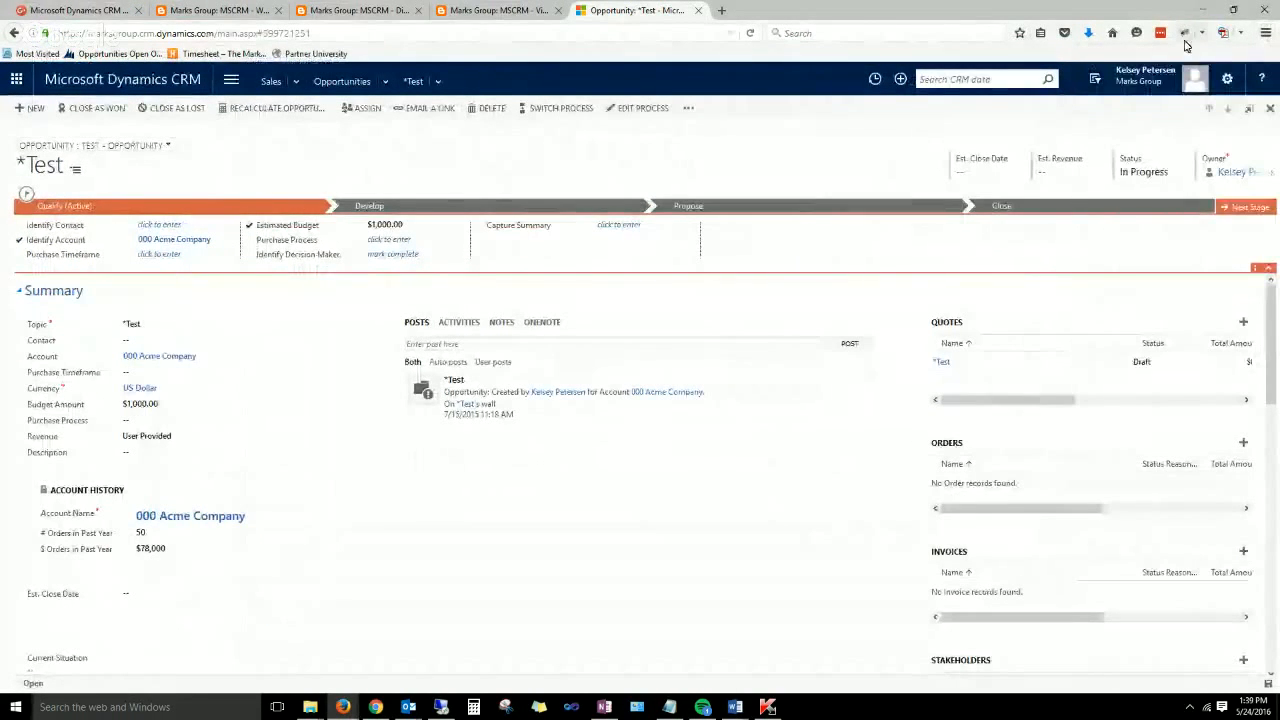
left_click(1094, 79)
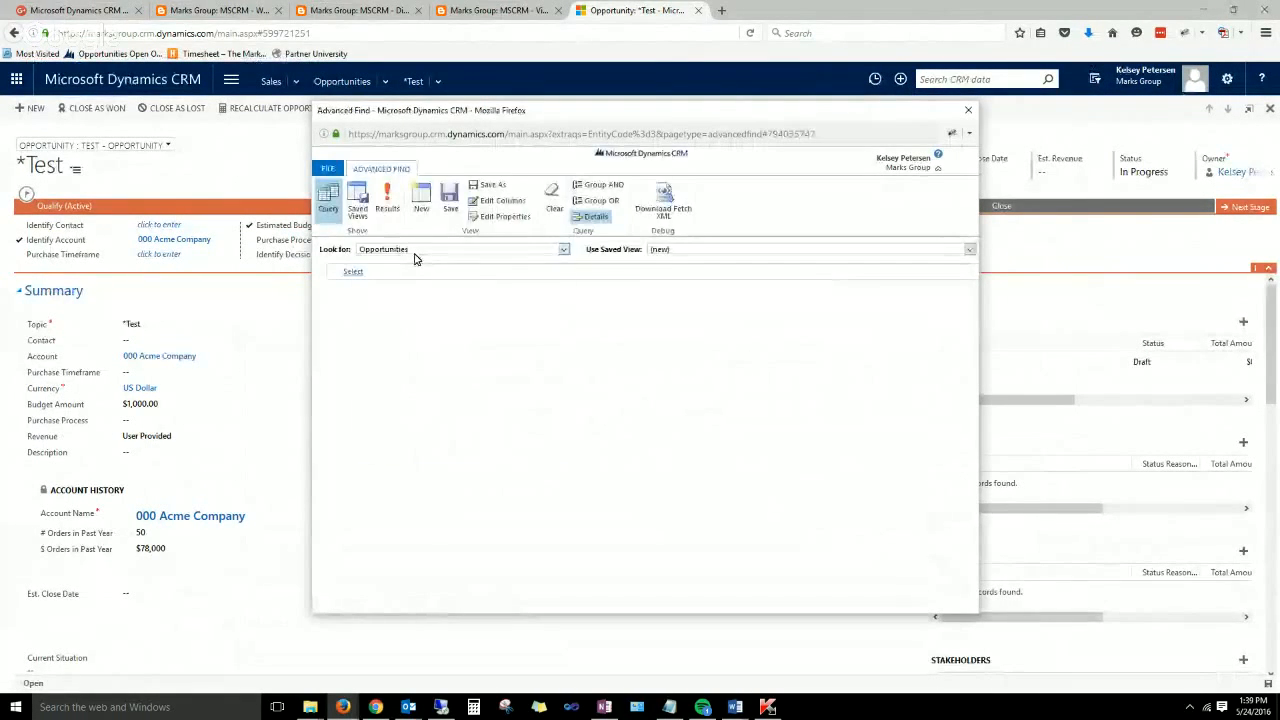
Set Advanced Find to look for Process Sessions, and try to edit the columns of the new query.
left_click(414, 254)
type("pro")
key("Return")
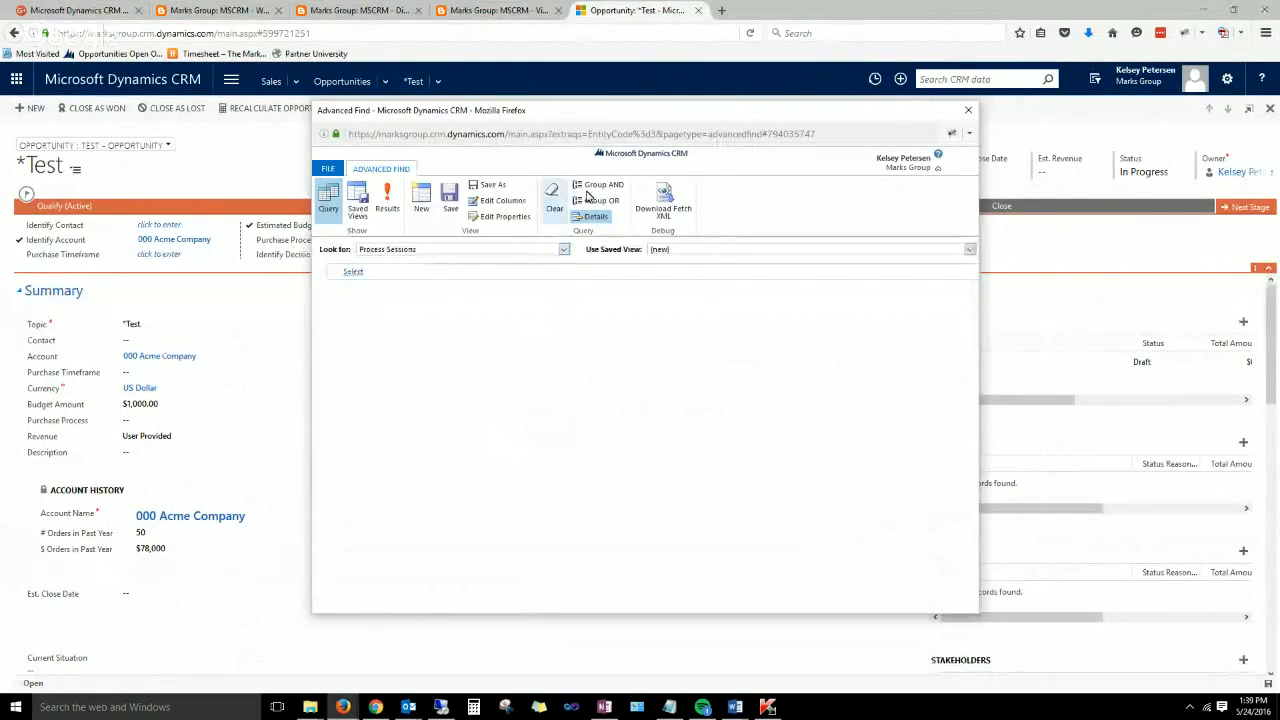
left_click(494, 201)
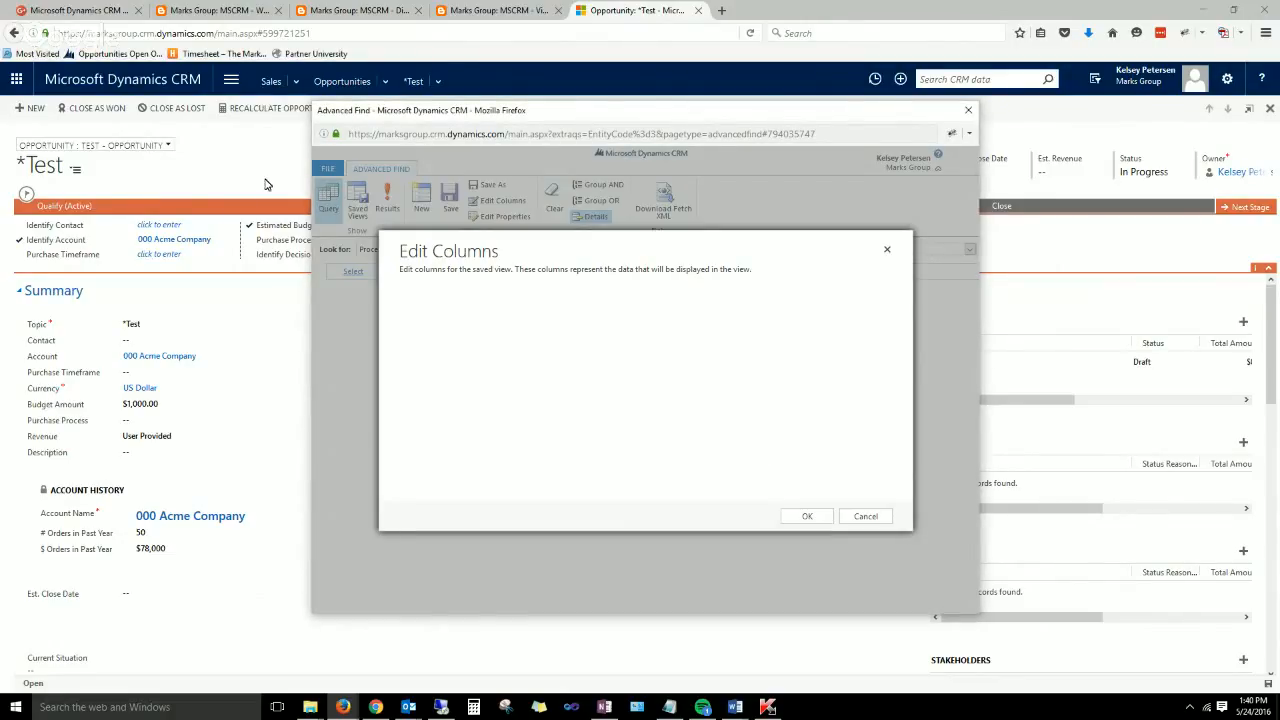
left_click(866, 516)
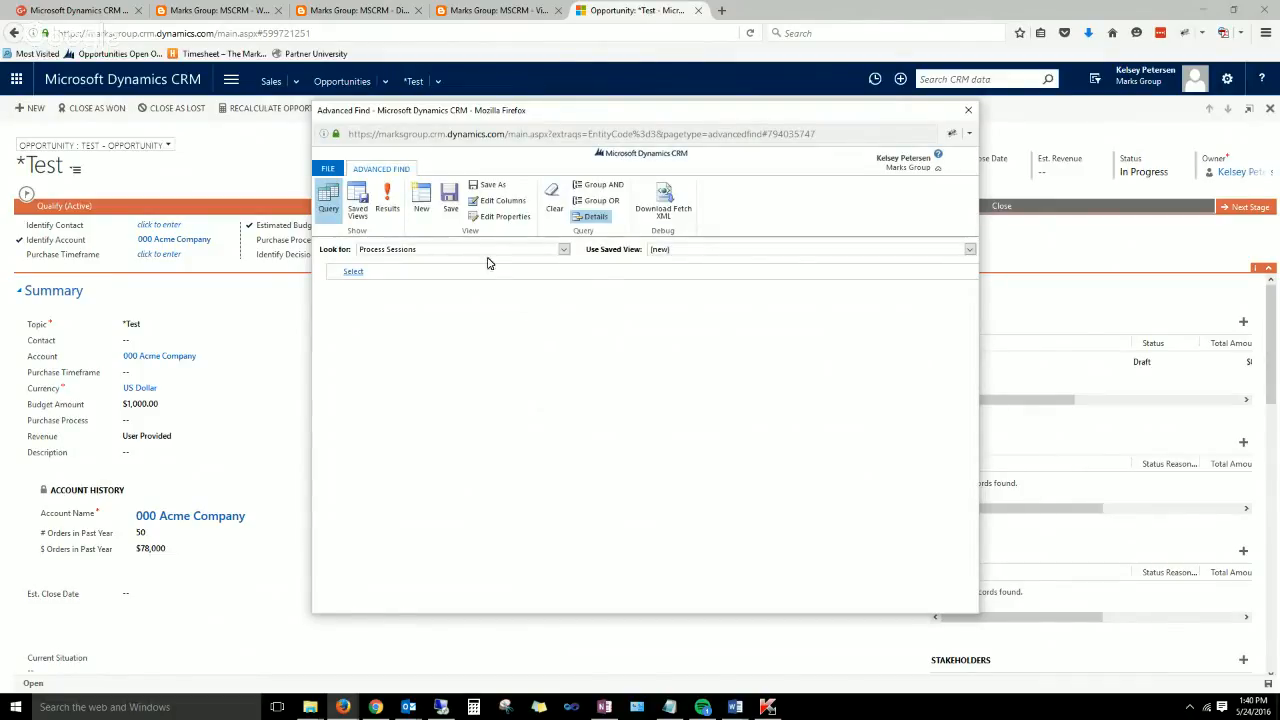
Run the Process Sessions query to review the results list, and close Advanced Find.
left_click(392, 198)
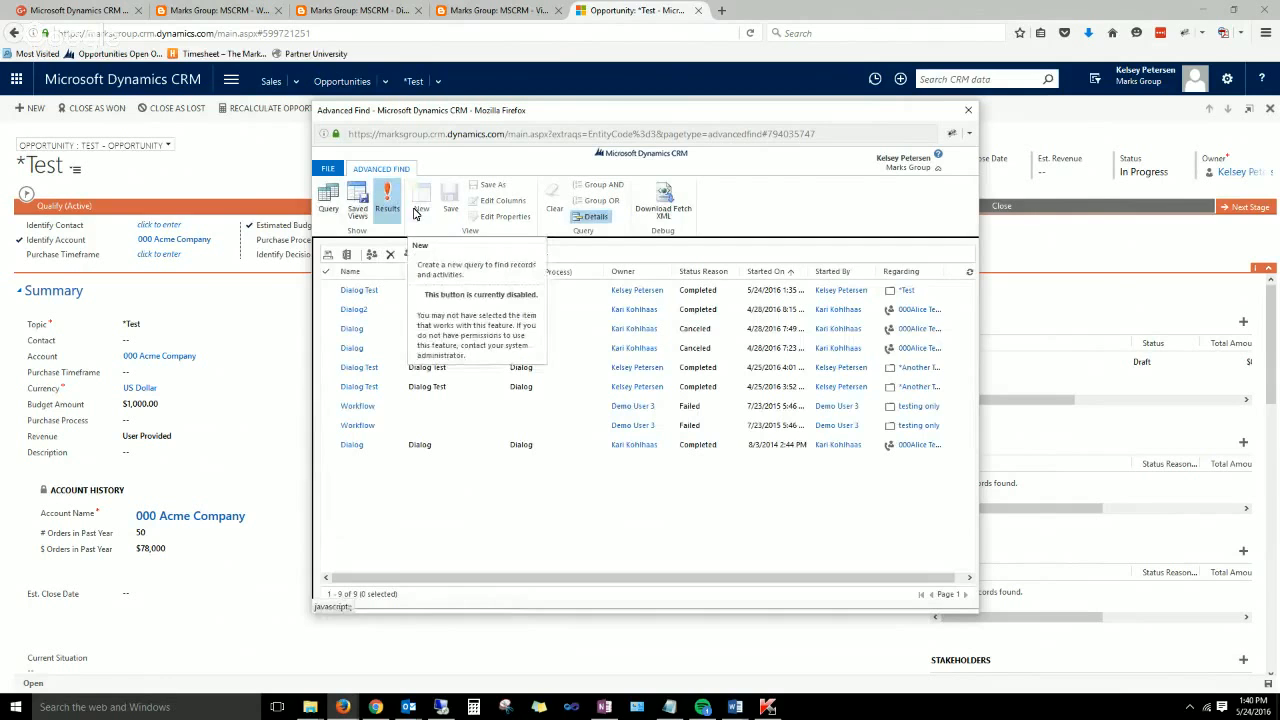
left_click(480, 13)
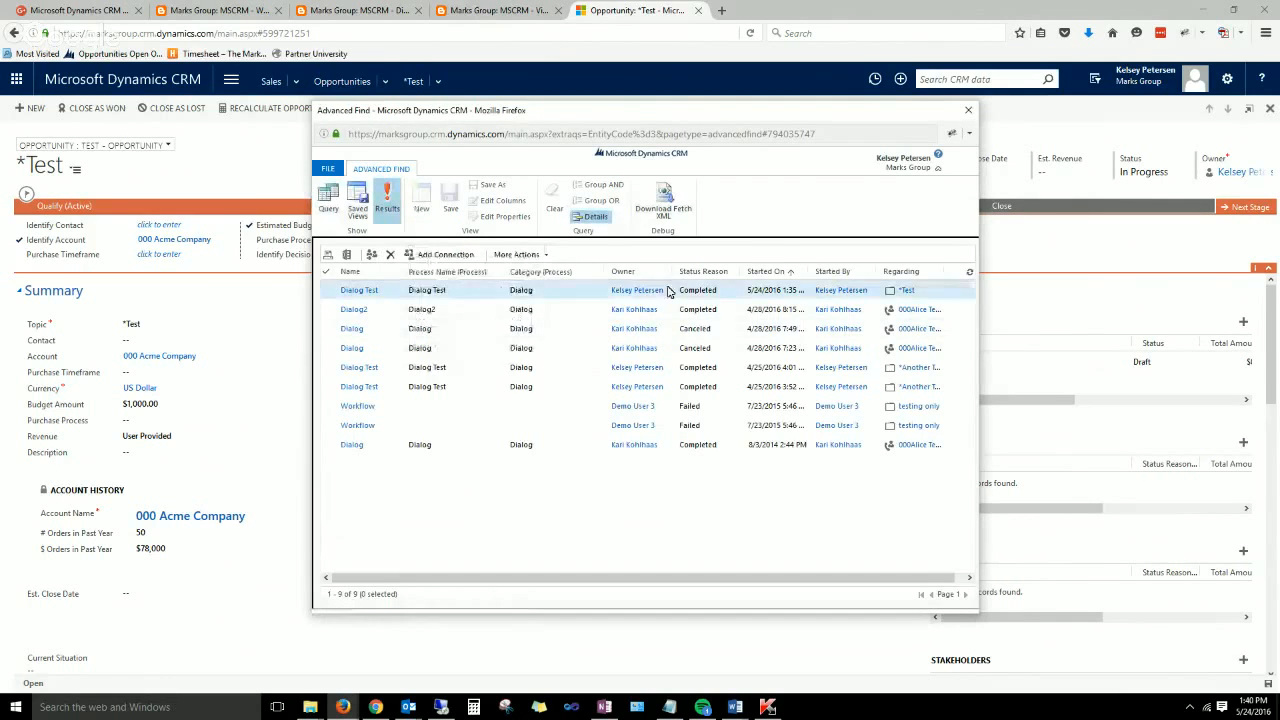
left_click(970, 112)
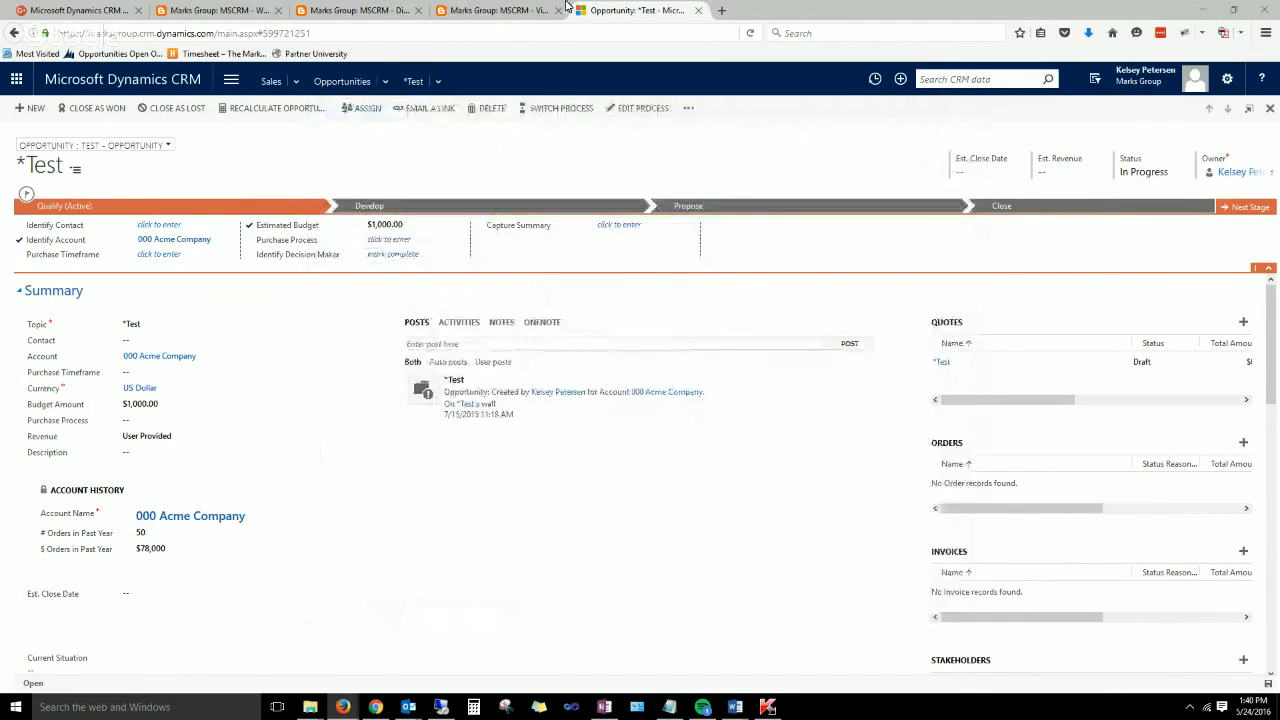
In the Viewing Dialog Comments blog post, enlarge the Advanced Find query screenshot and advance to the results screenshot with the Comments column.
left_click(507, 12)
scroll(613, 320, "down", 5)
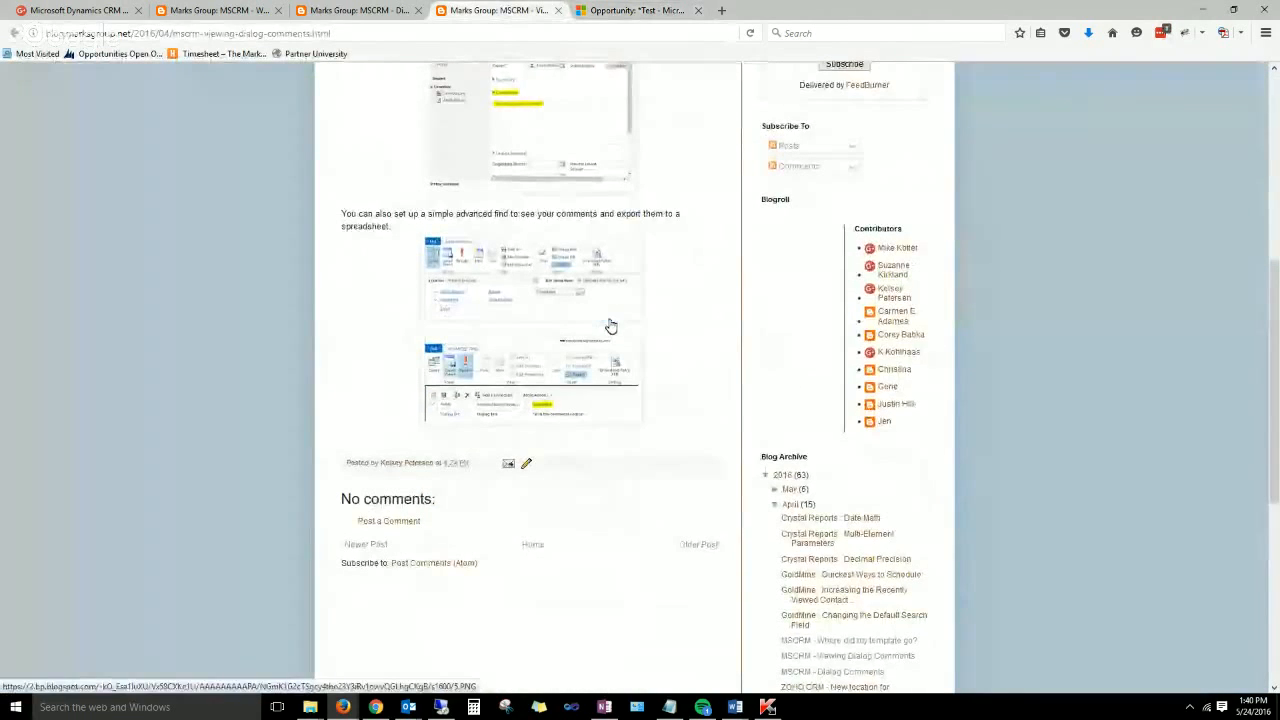
left_click(510, 294)
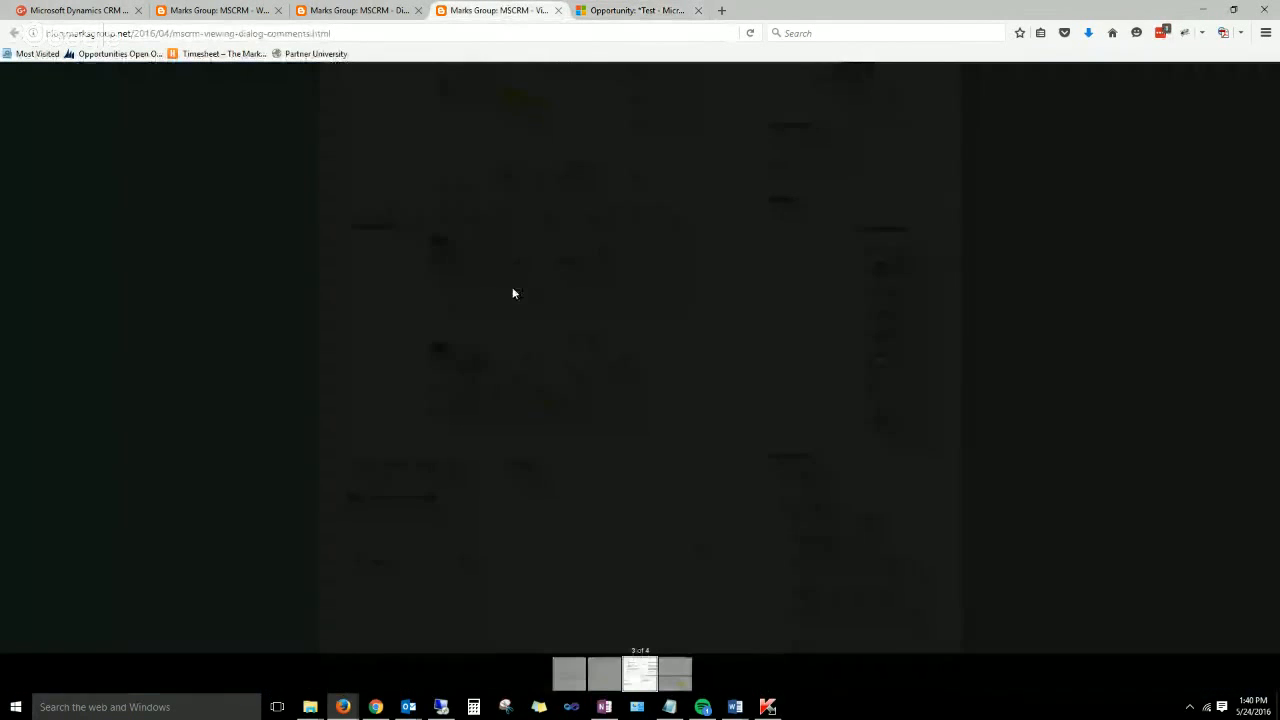
left_click(676, 682)
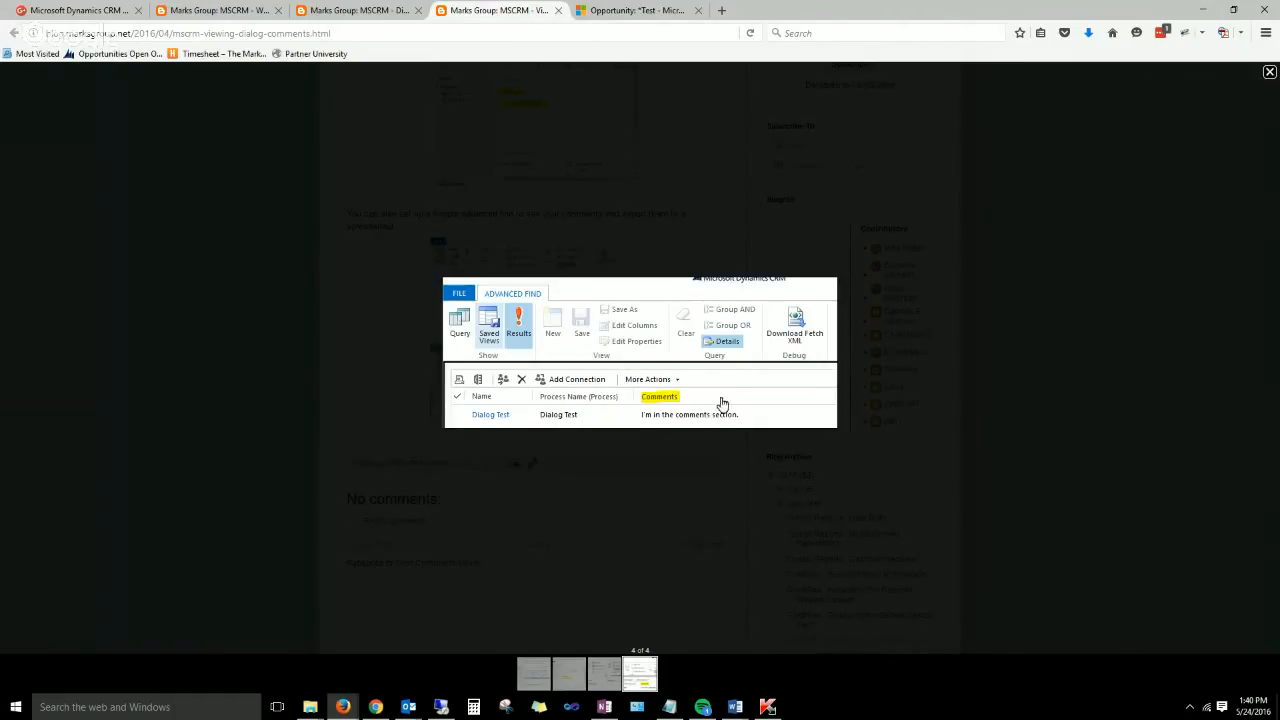
Review the enlarged Advanced Find query screenshot again, close the image viewer, and switch to the MSCRM - Dialog Comments blog post.
left_click(612, 673)
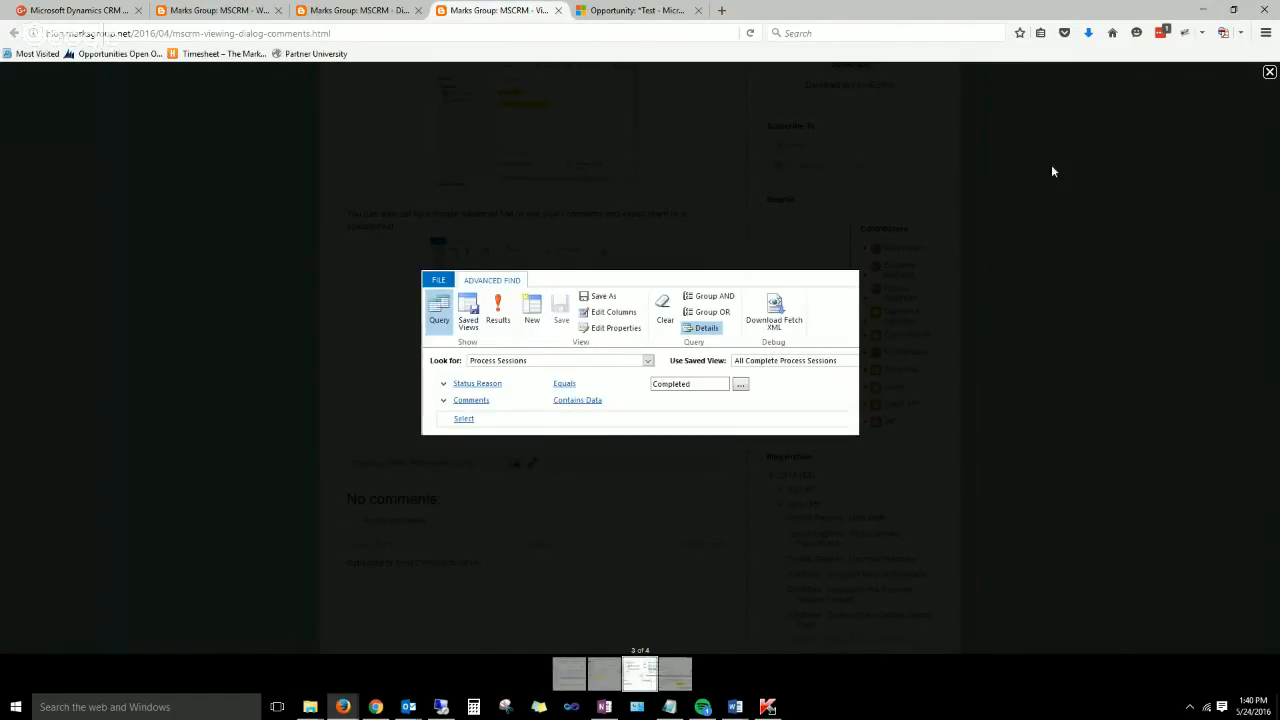
left_click(1269, 73)
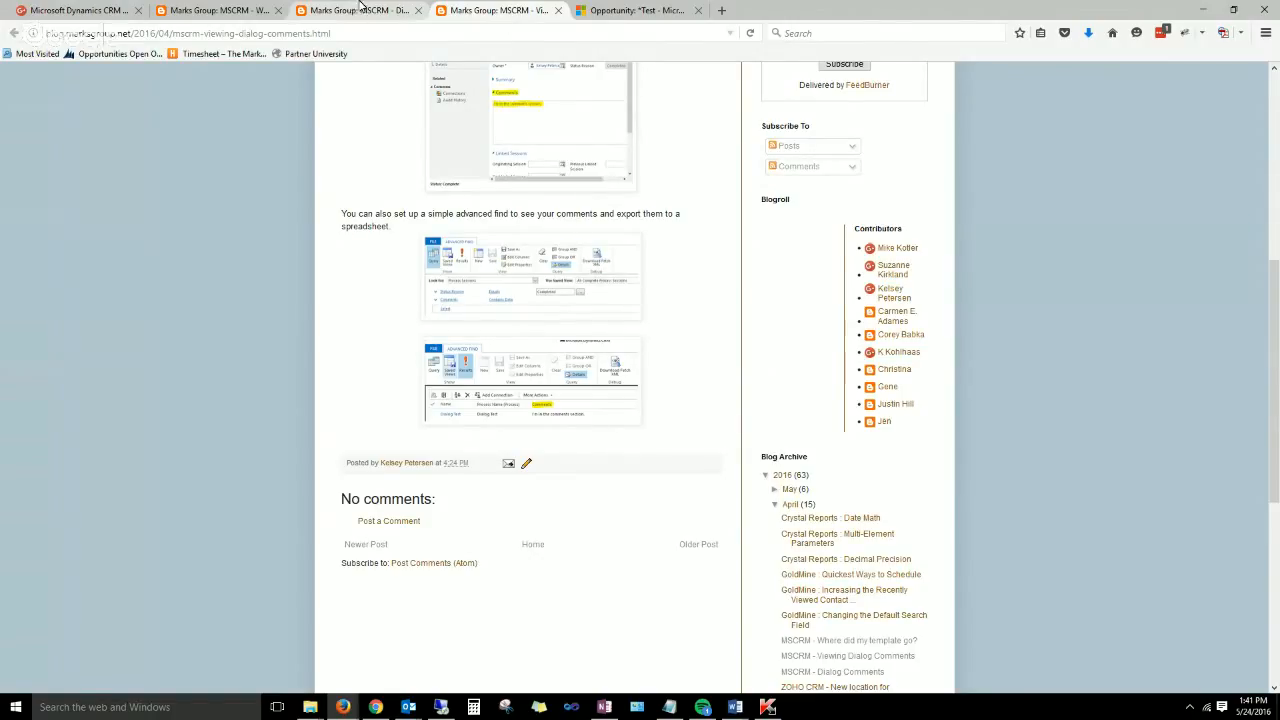
left_click(360, 8)
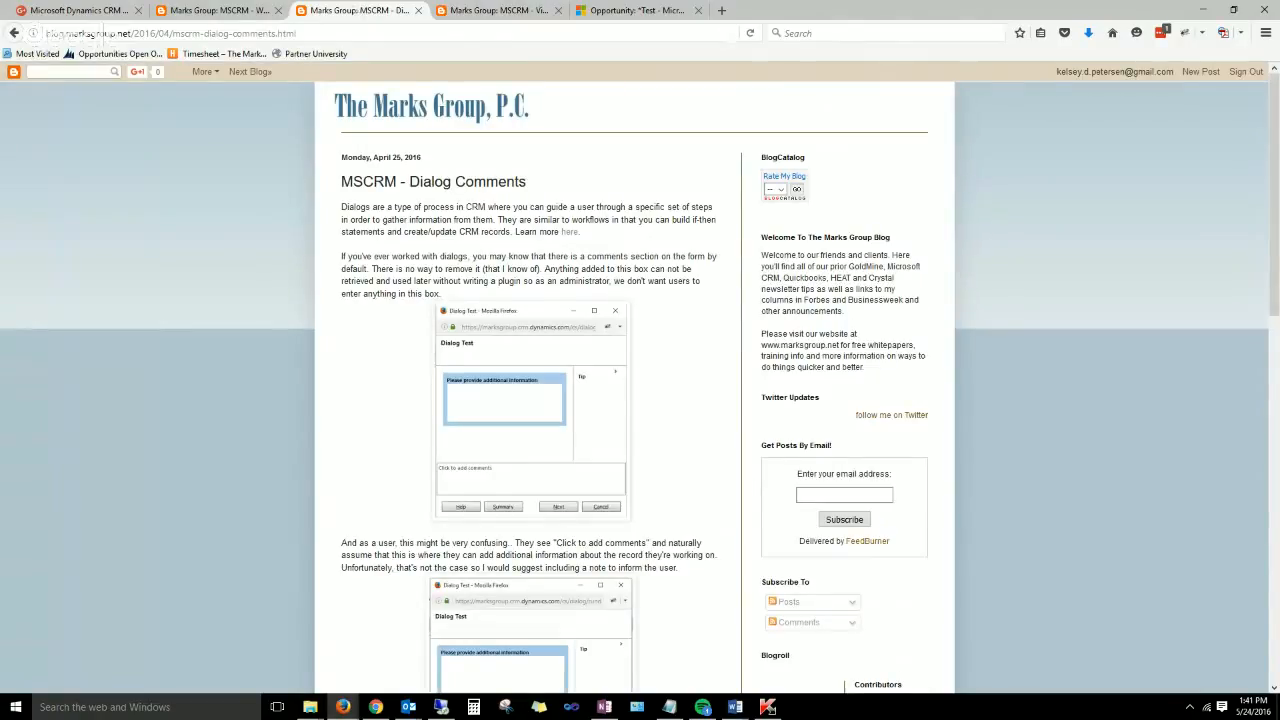